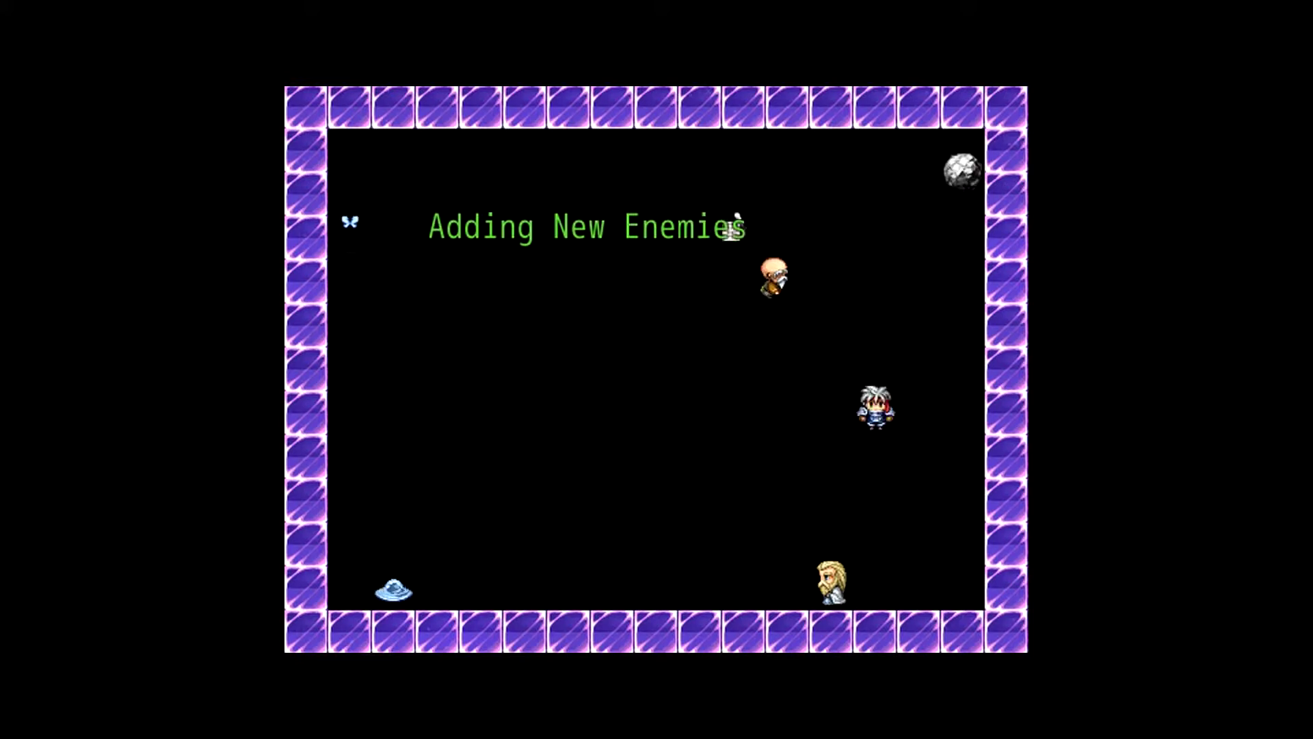
key(Up)
key(Up)
key(Right)
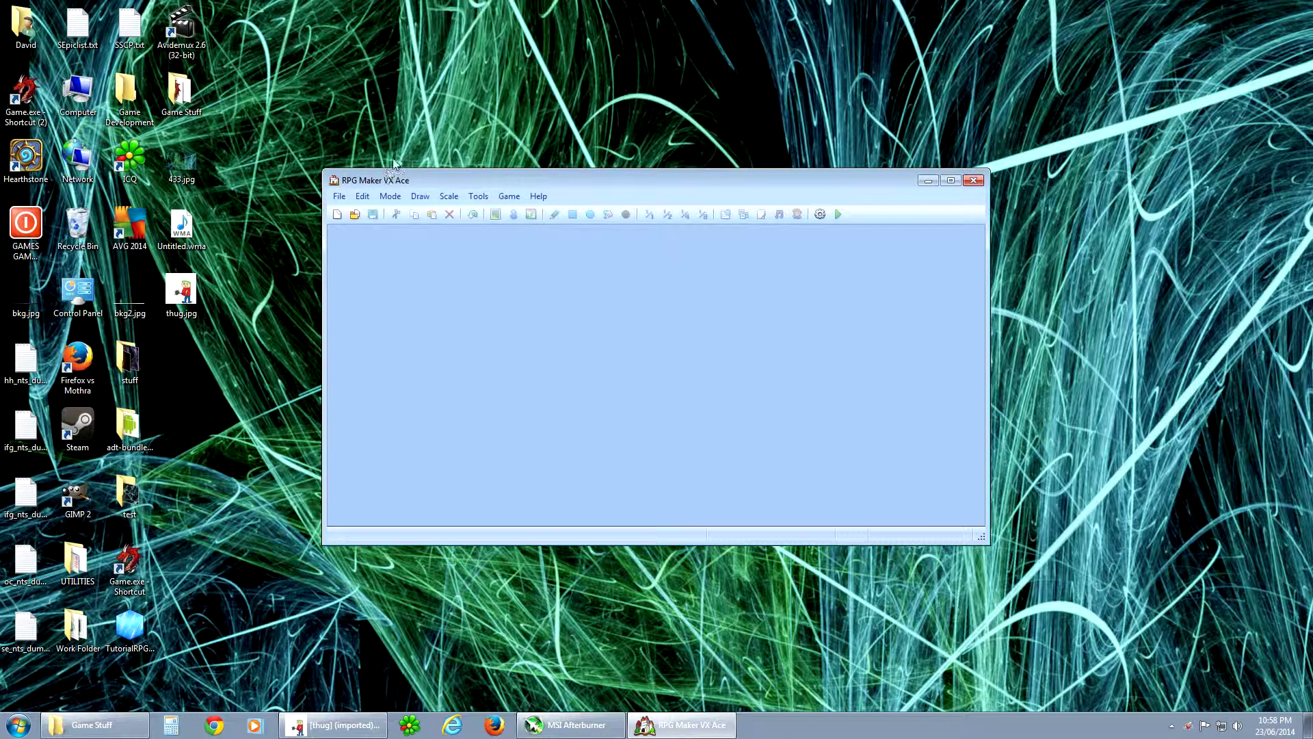
- Create a new project with the folder name and game title "enemies"
click(339, 197)
click(374, 214)
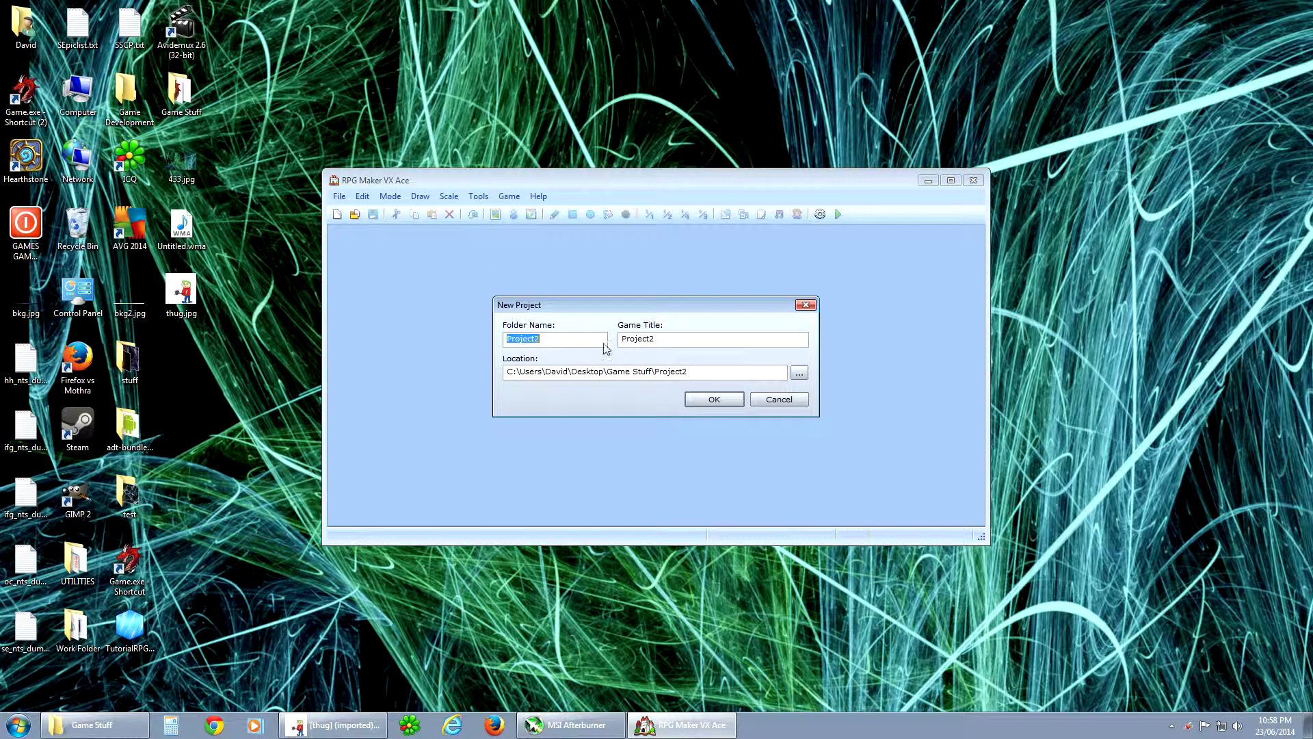
text(enemies)
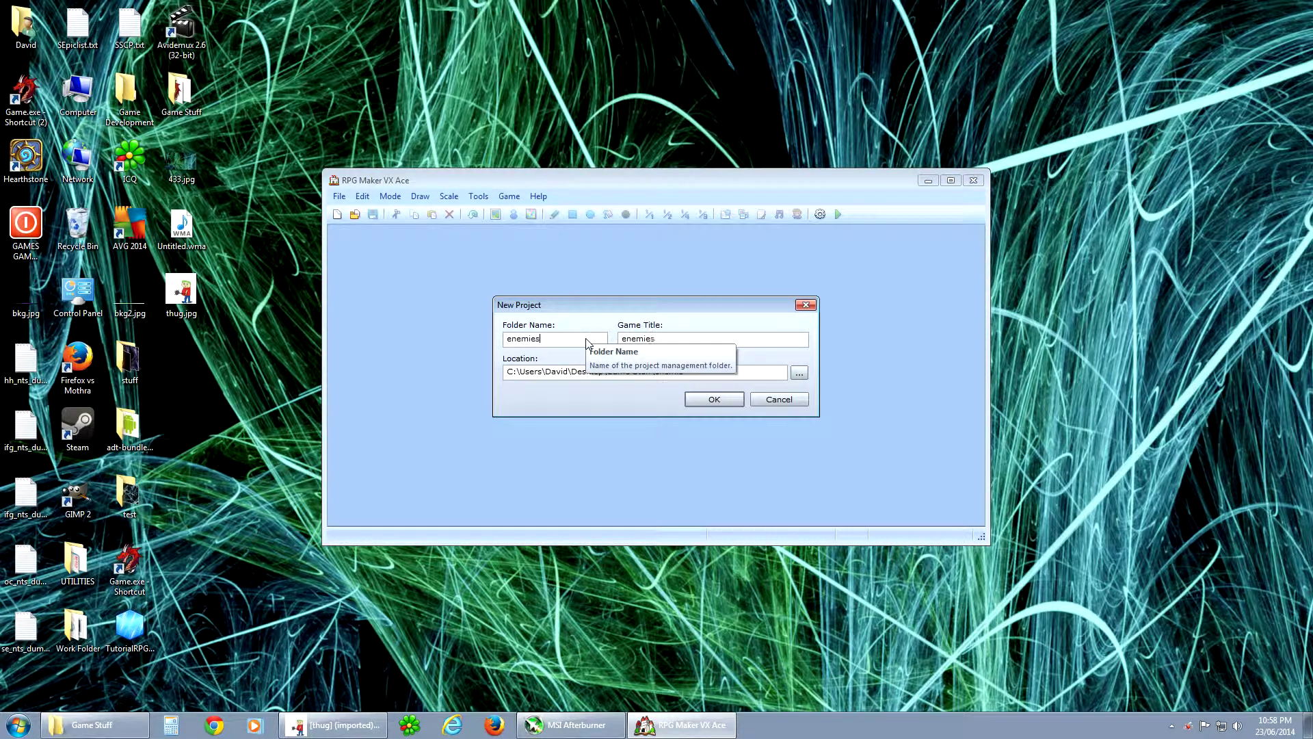
click(704, 402)
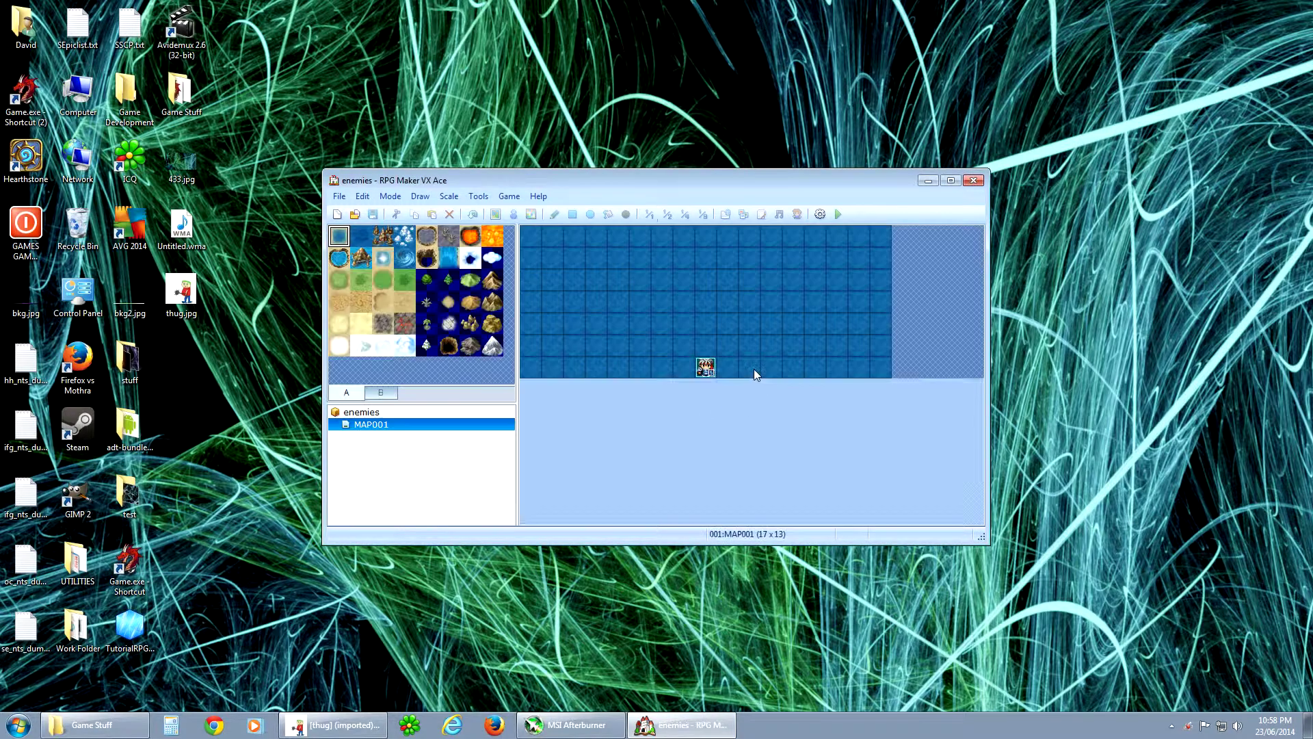
- Open the database's enemy definitions and look through the default enemies, such as Vampire and Scorpion
click(477, 196)
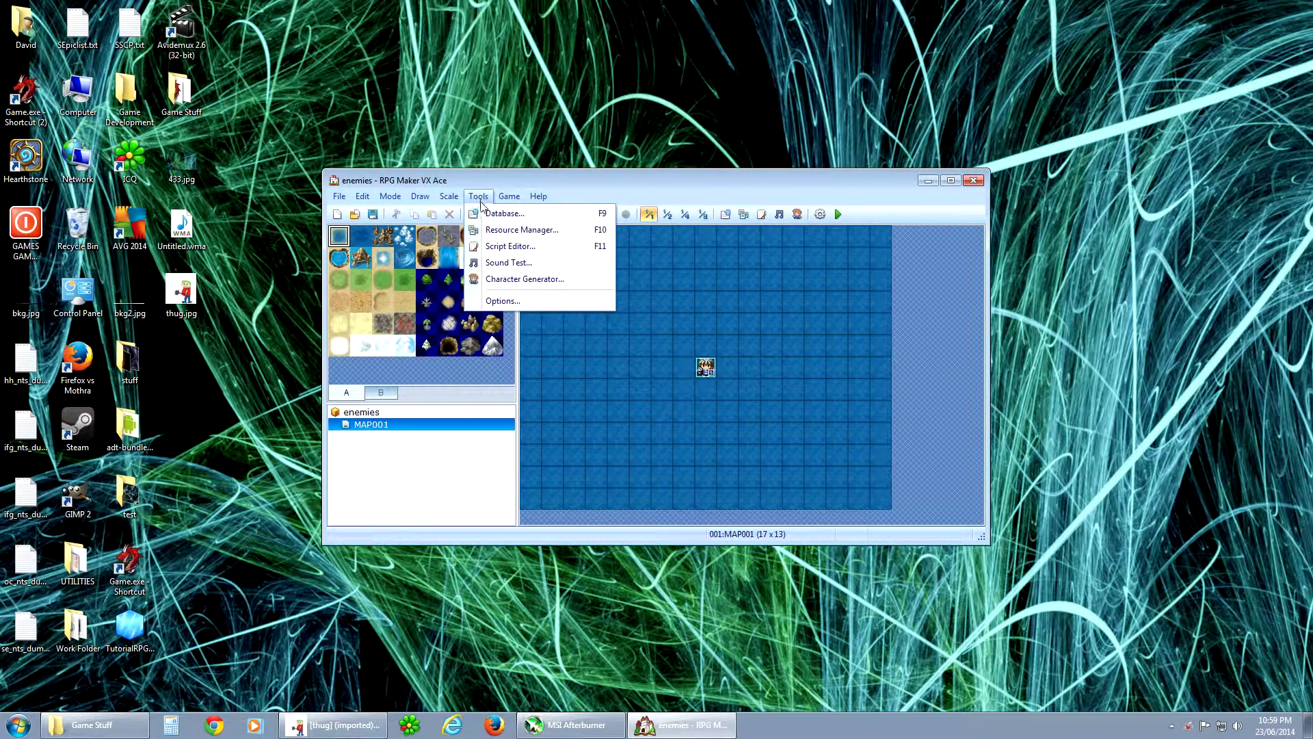
click(507, 214)
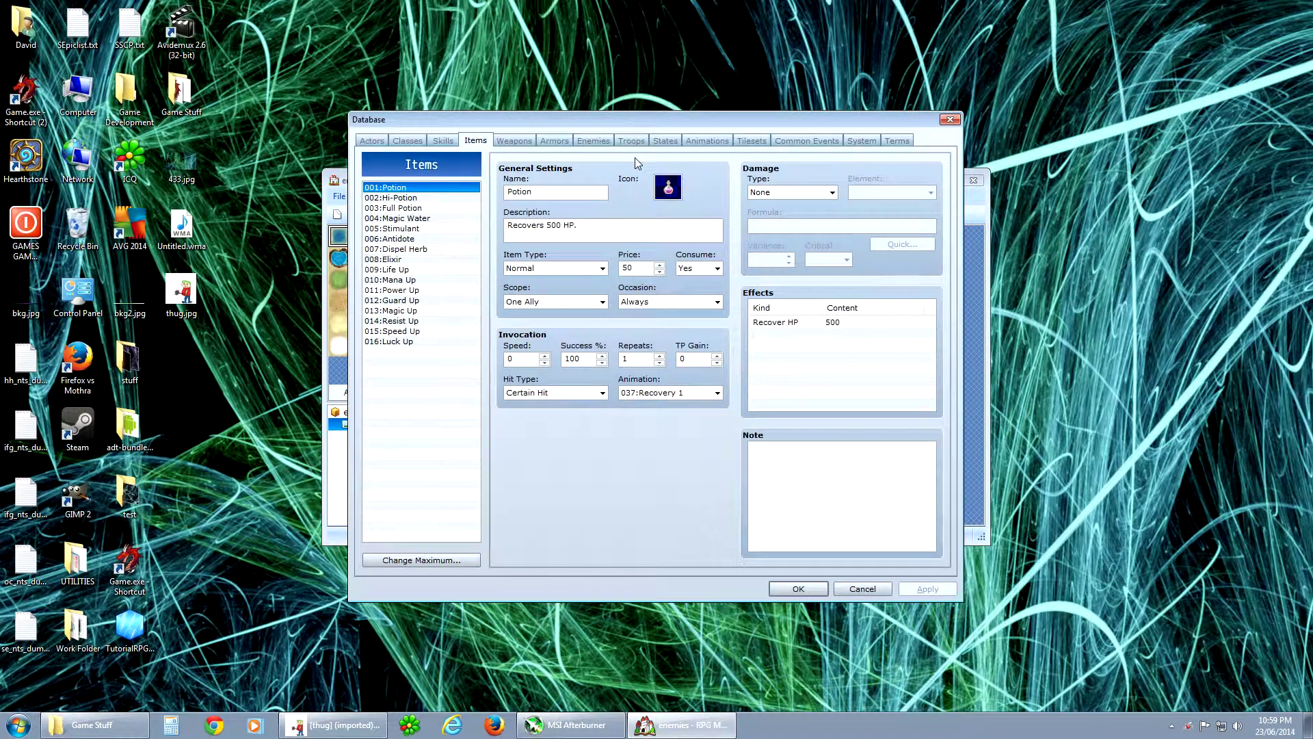
click(594, 142)
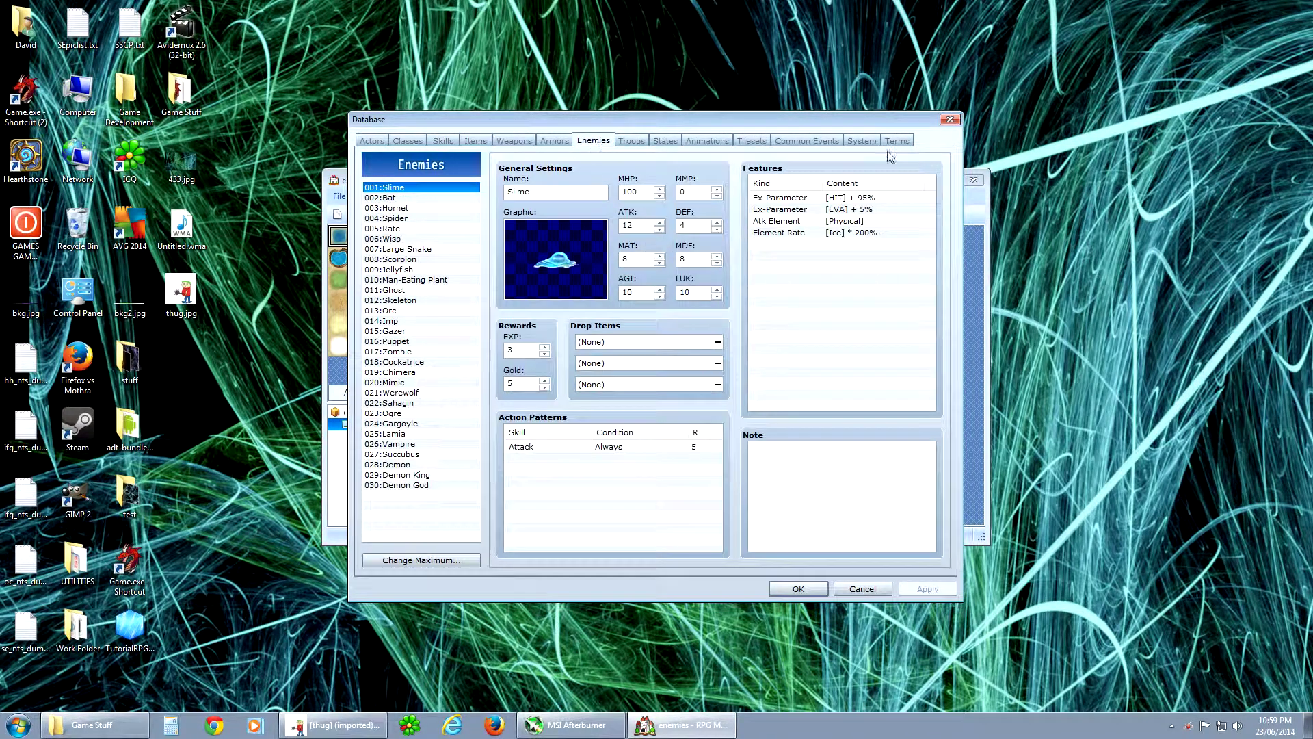
click(798, 589)
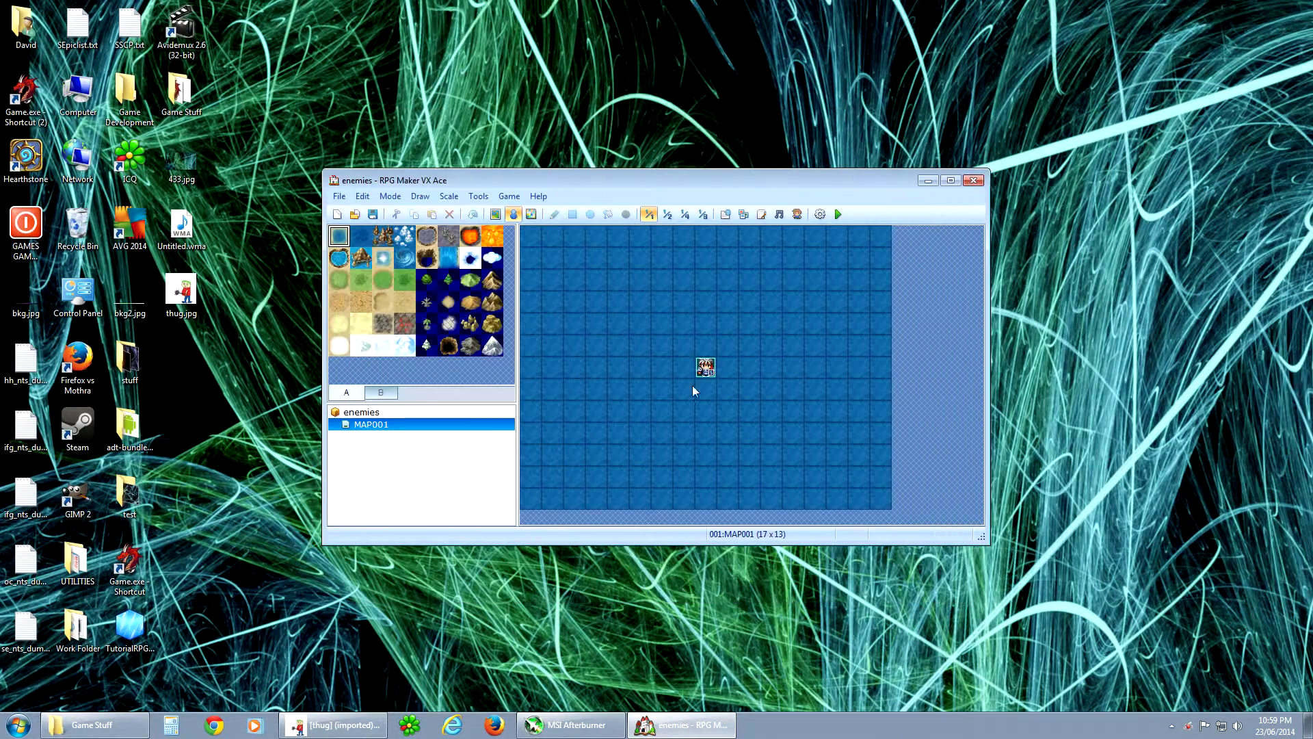
click(478, 198)
click(502, 213)
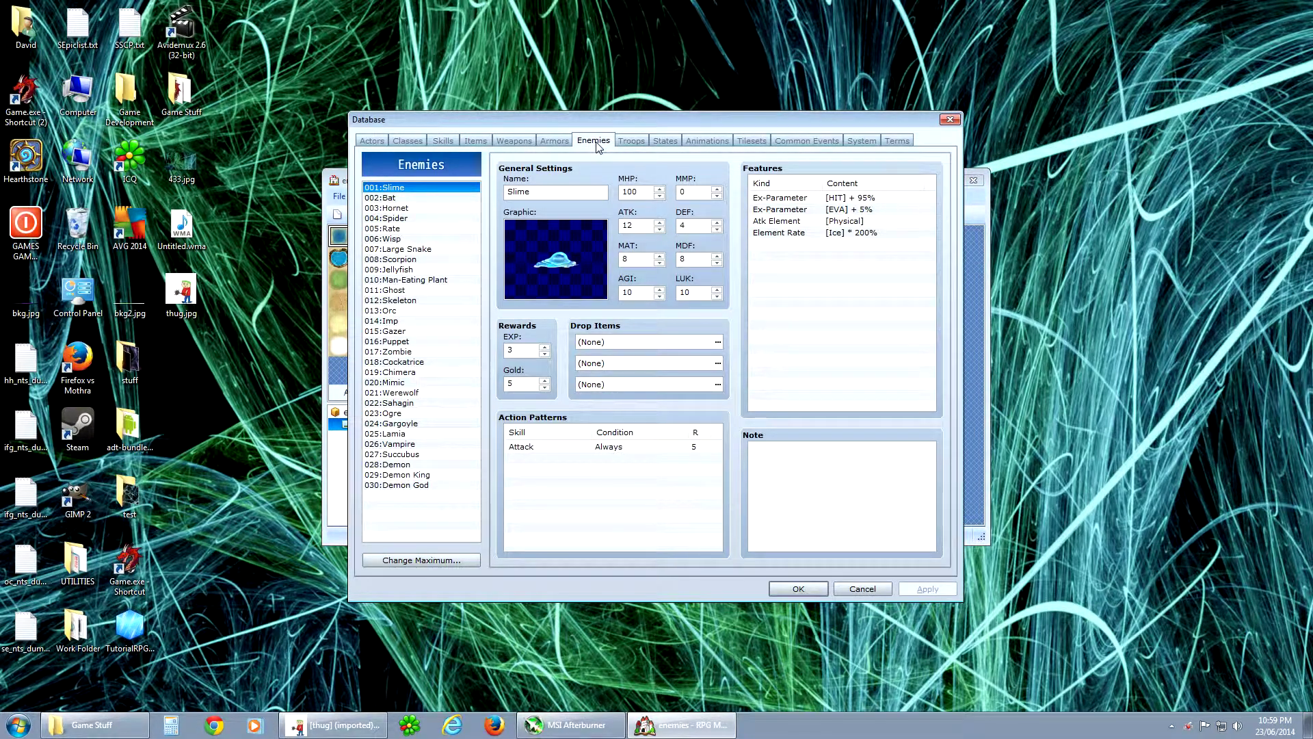
drag(411, 248, 410, 444)
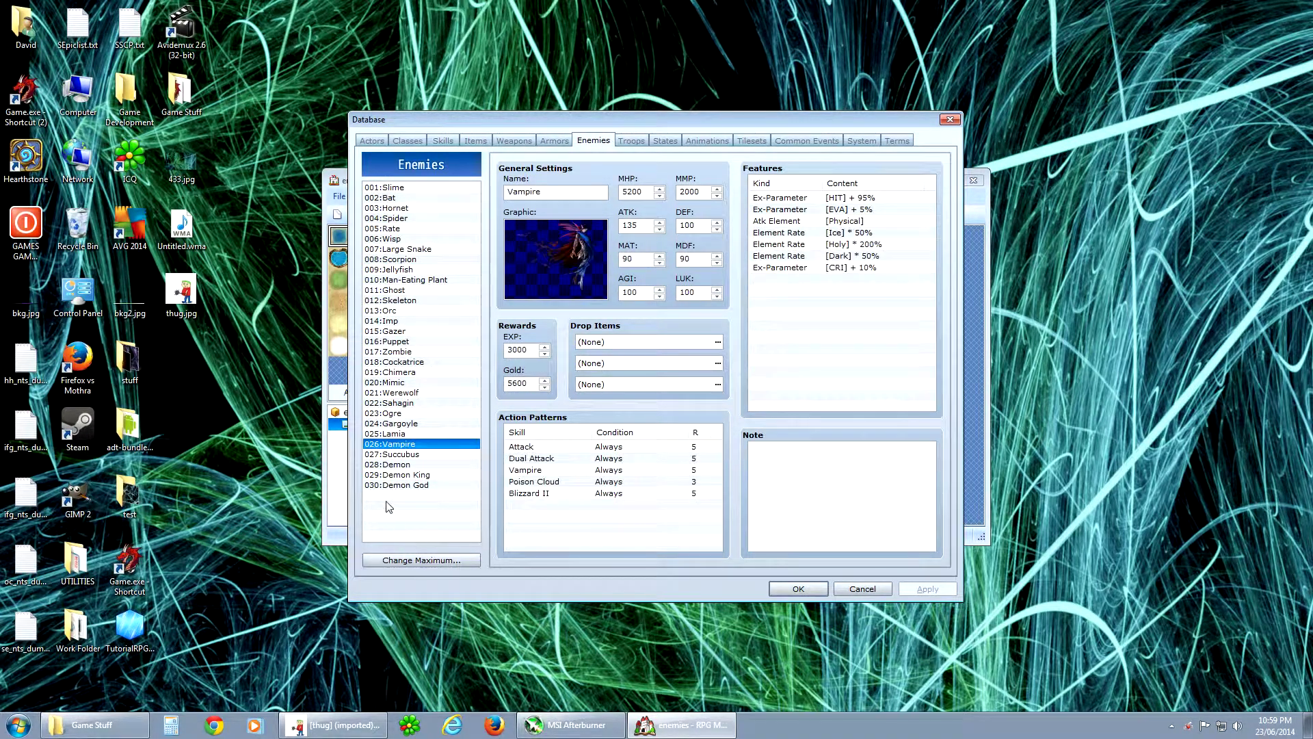
click(418, 374)
click(413, 261)
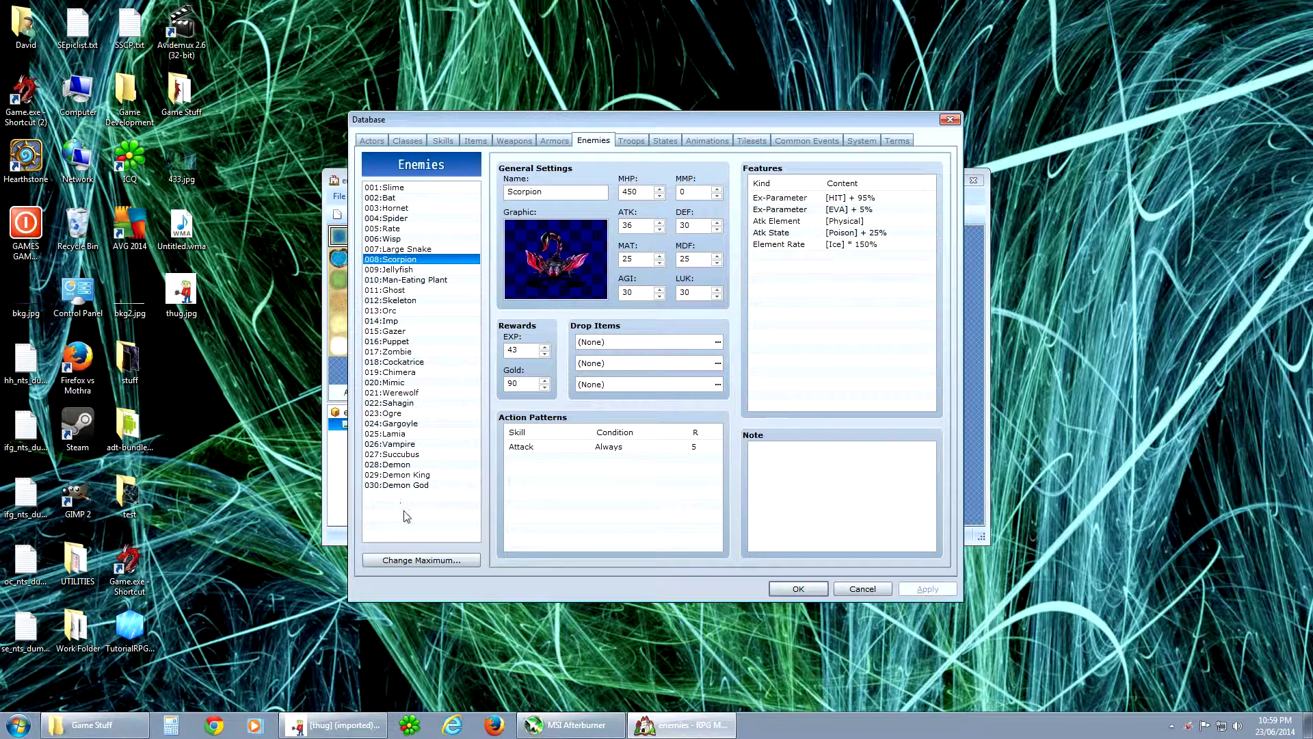
- Raise the maximum number of enemy entries to 62
click(433, 559)
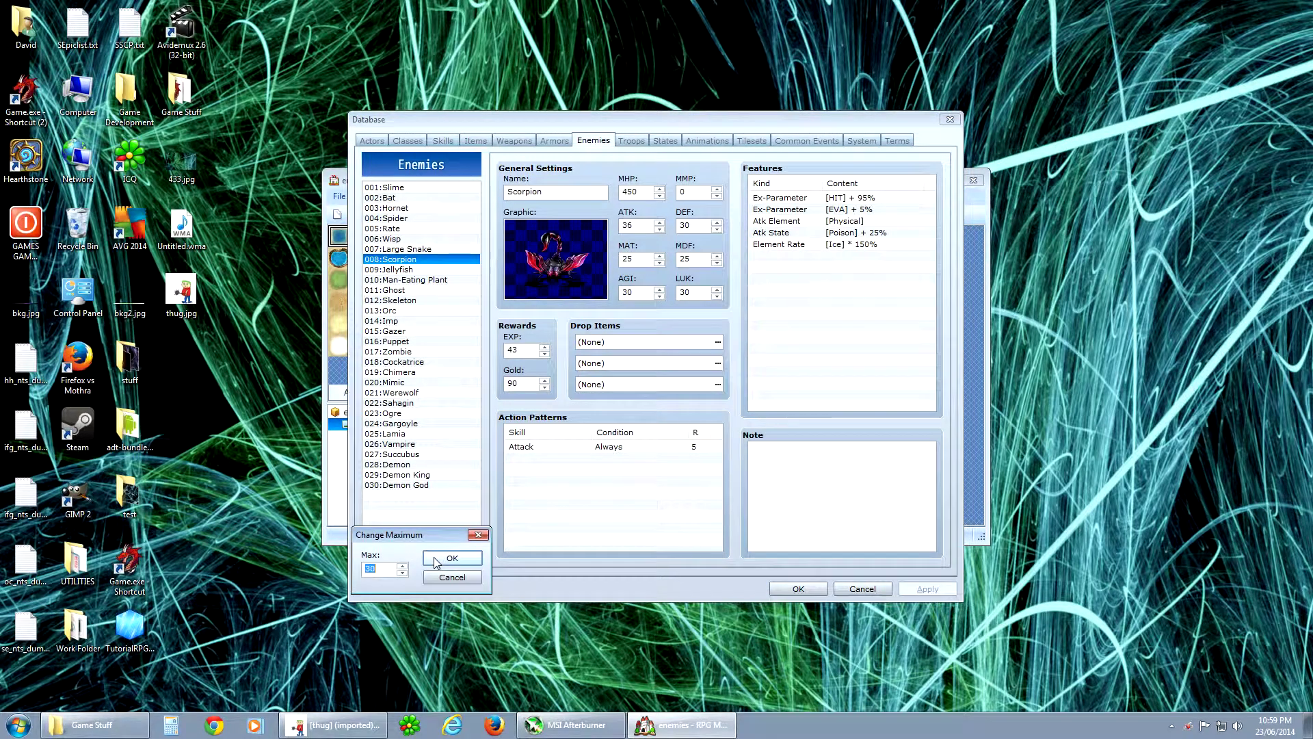
click(379, 570)
text(62)
click(452, 557)
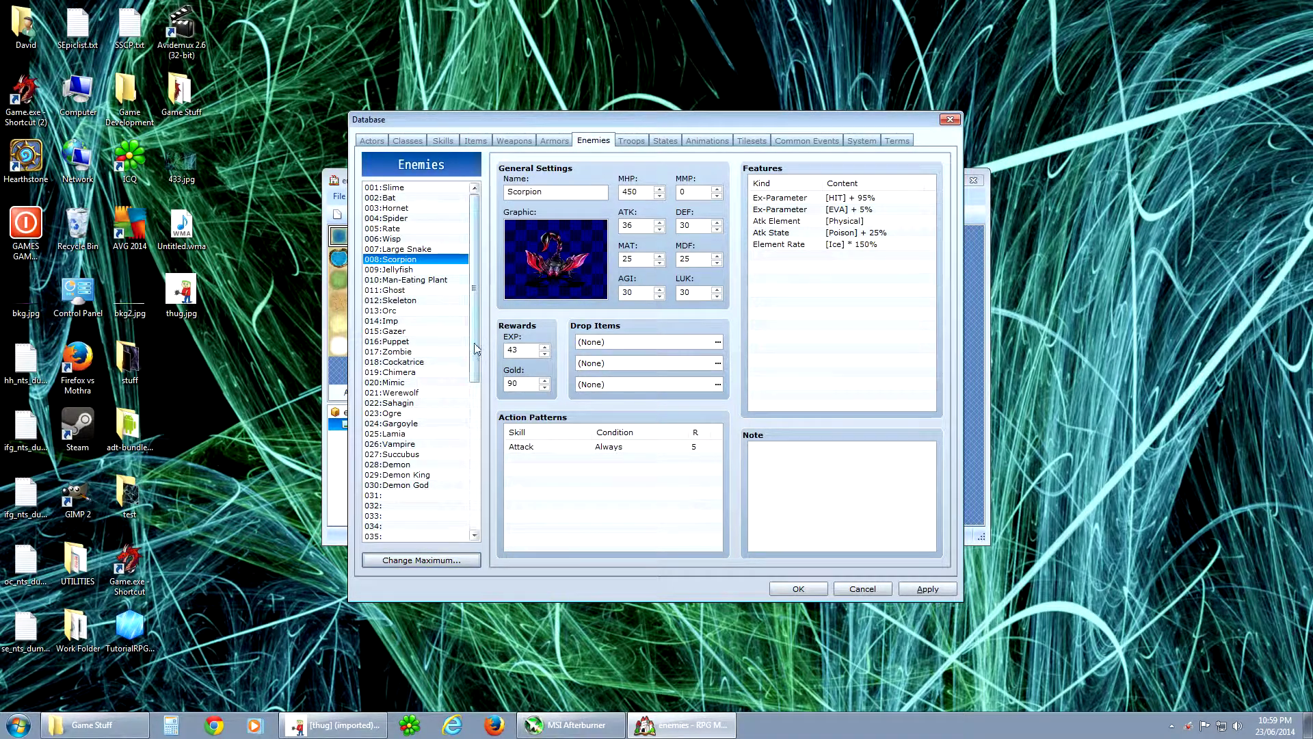
- Name the empty enemy entry 032 "Thug"
drag(473, 343, 473, 404)
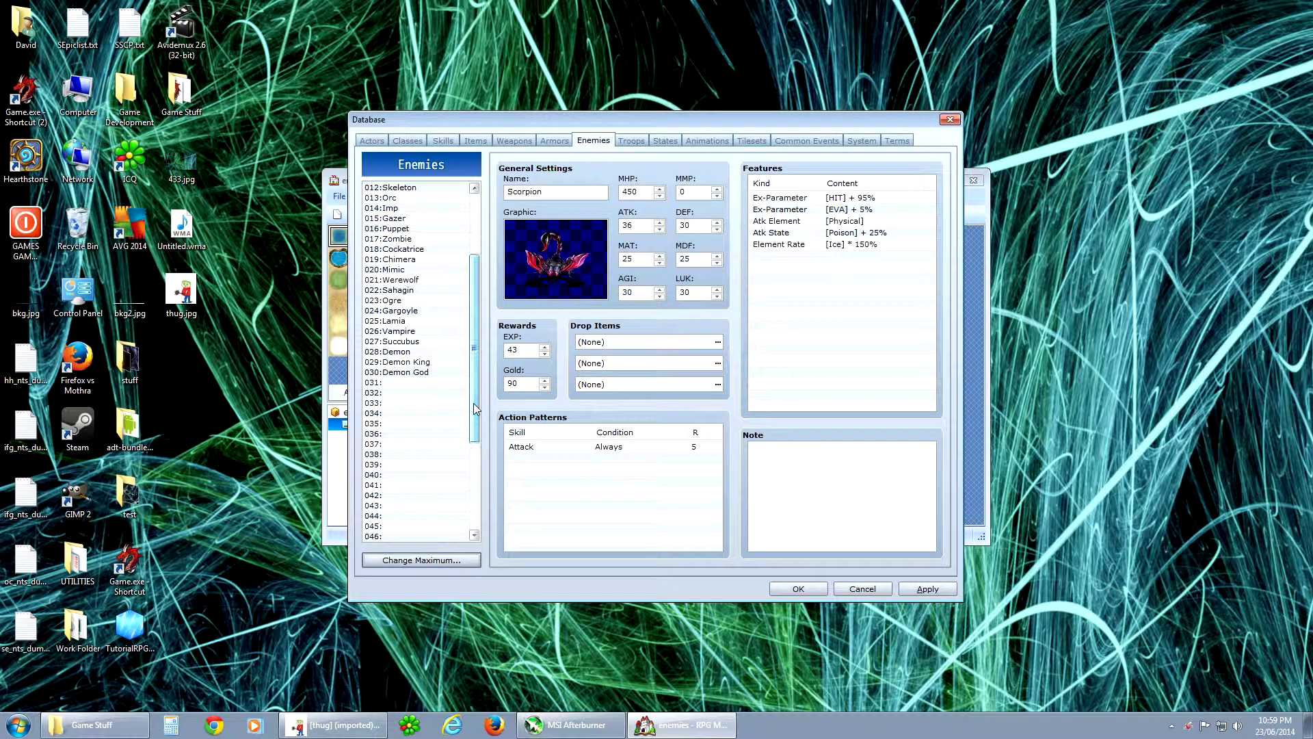
click(404, 383)
click(405, 393)
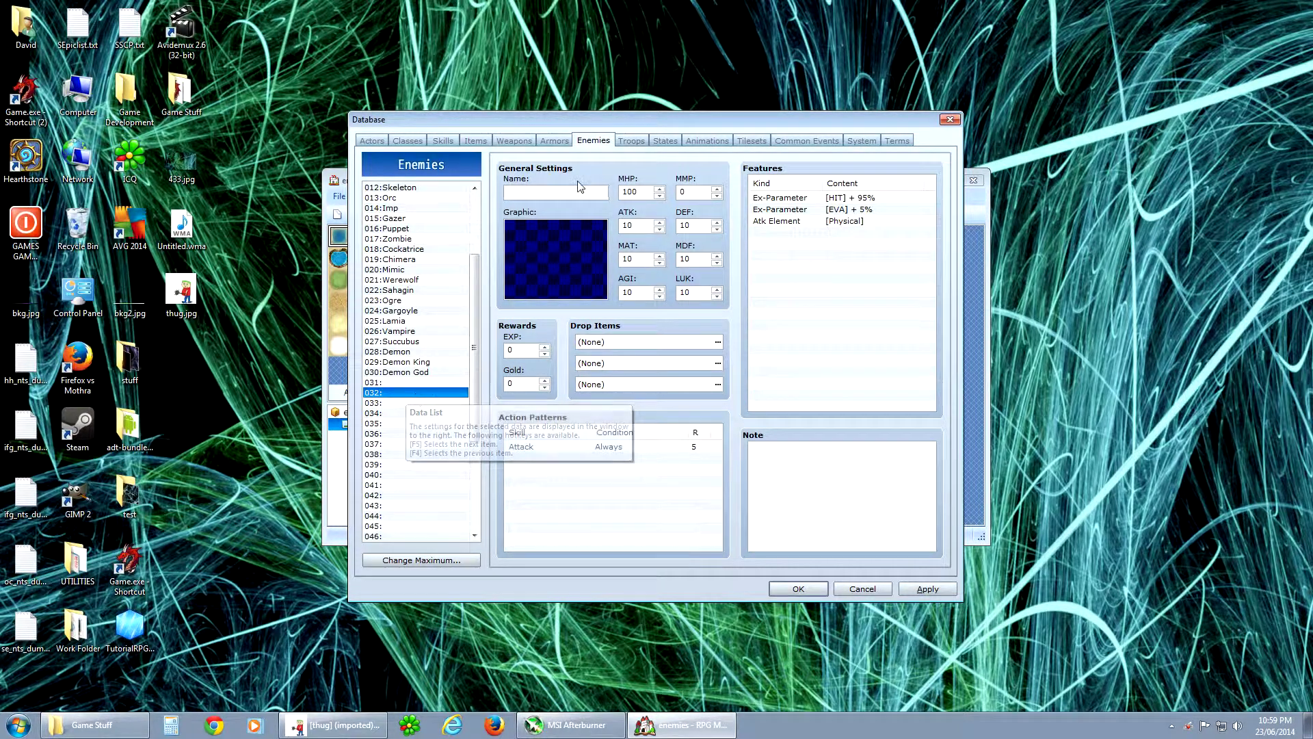
click(540, 192)
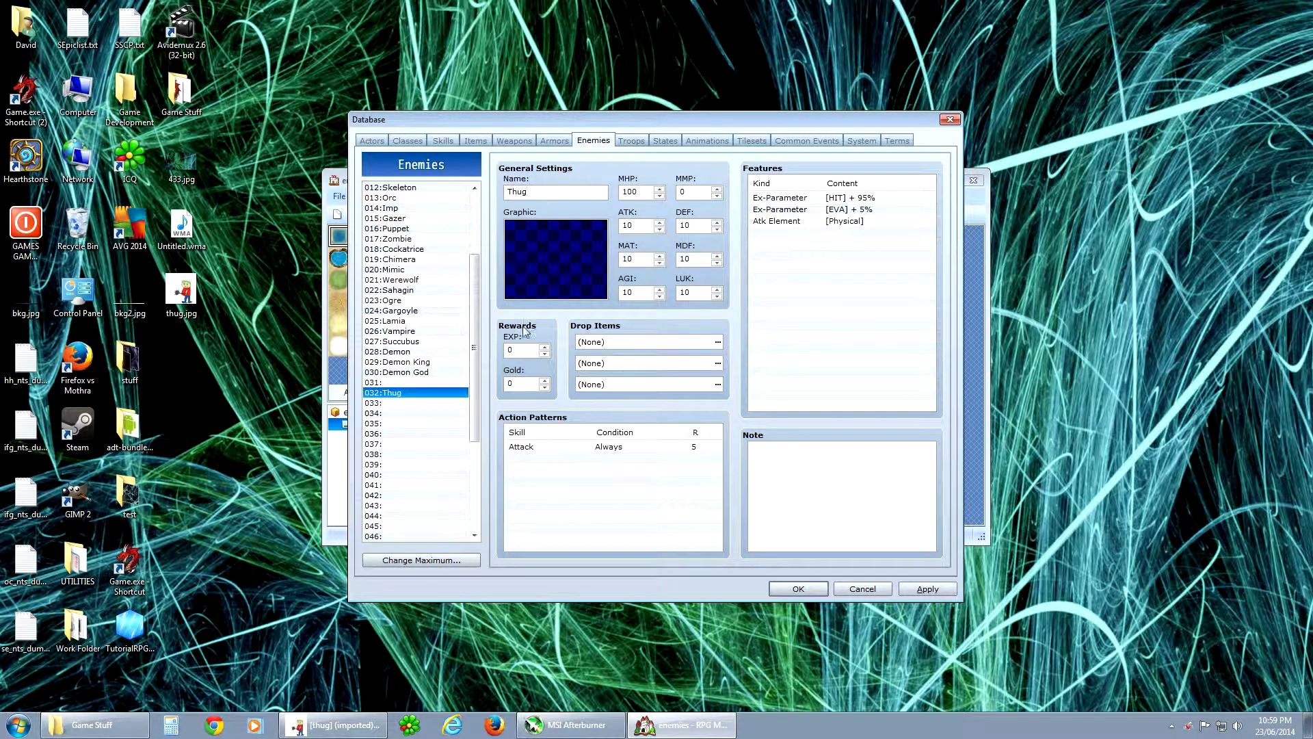
- Preview several built-in battler graphics and assign the Vampire graphic to the Thug enemy
double_click(555, 257)
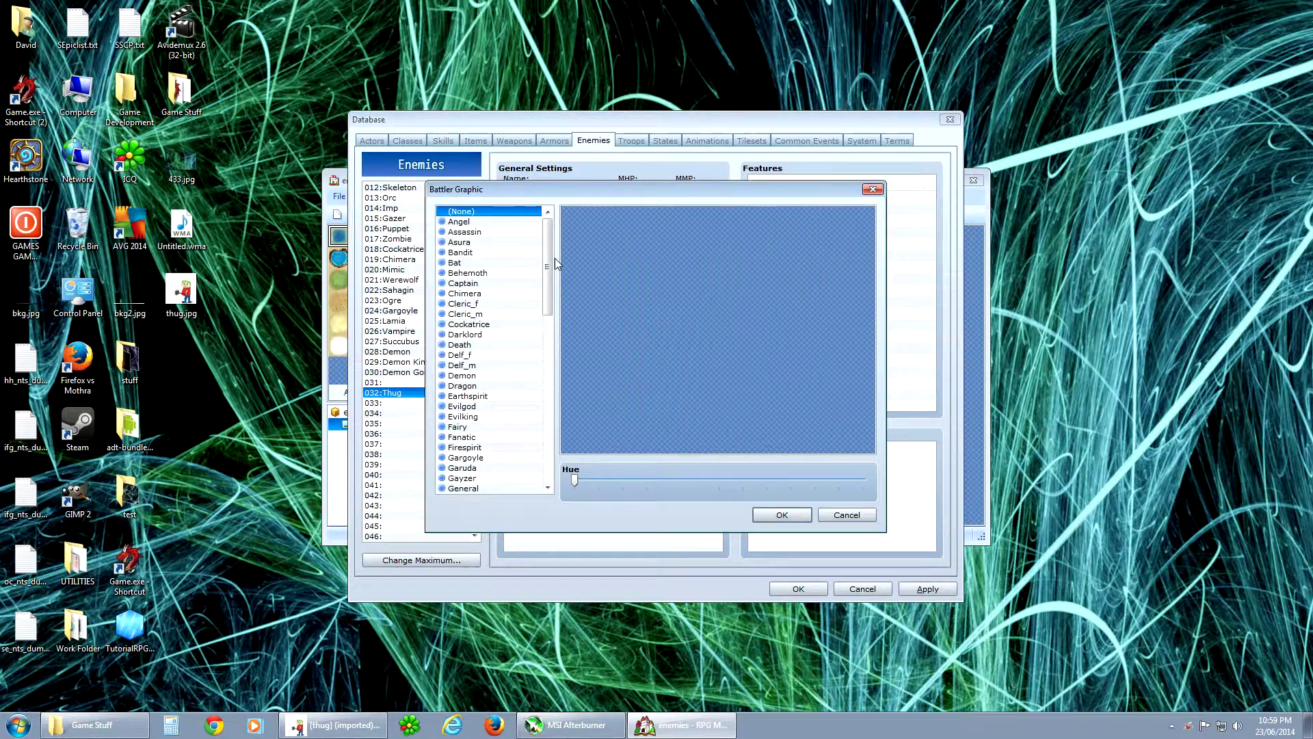
click(465, 282)
click(464, 335)
click(465, 437)
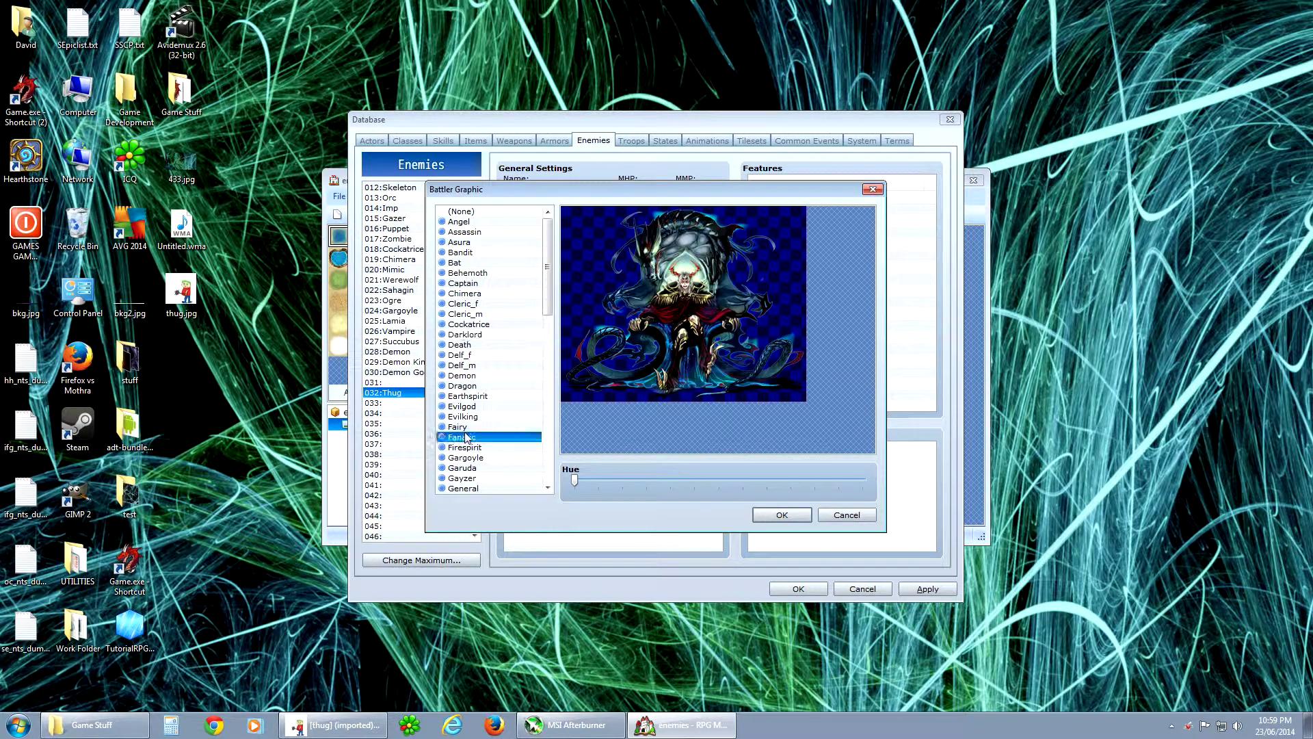
click(465, 468)
scroll(486, 425, down, 10)
scroll(486, 425, down, 5)
click(471, 468)
click(465, 396)
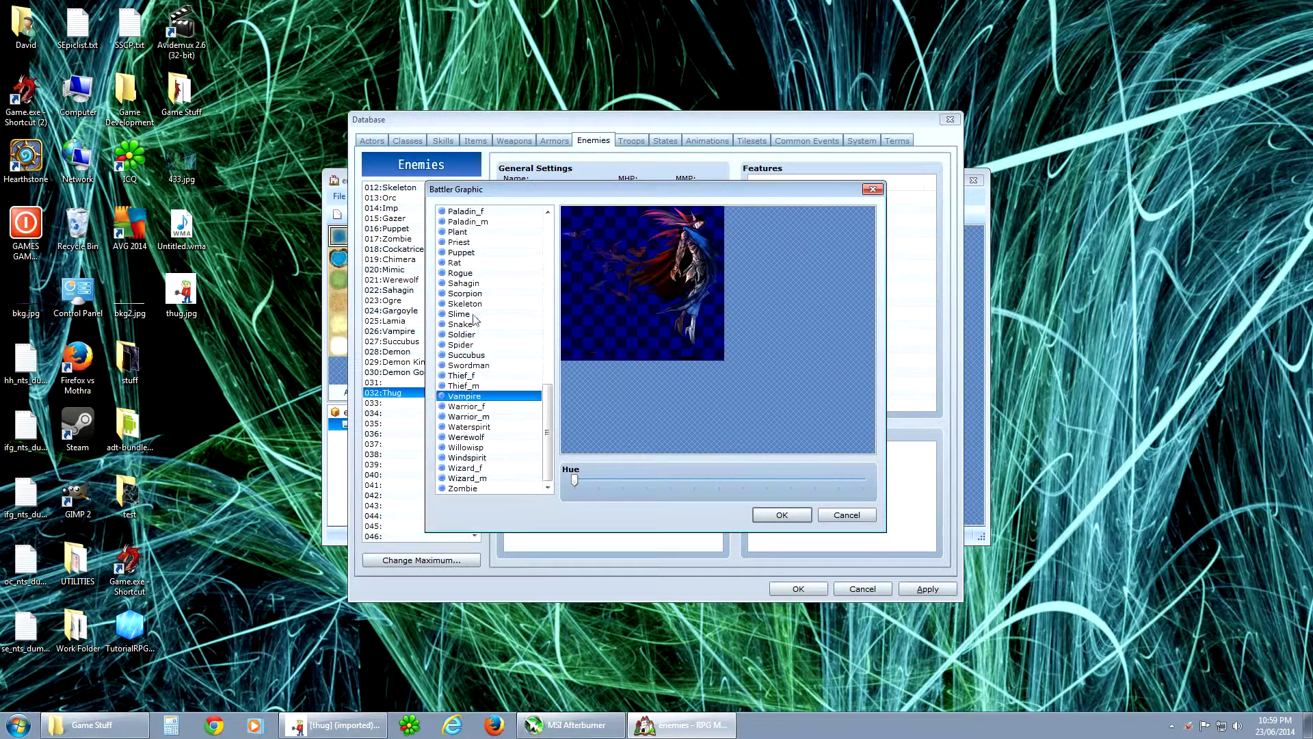
click(468, 293)
click(476, 266)
click(469, 397)
click(798, 516)
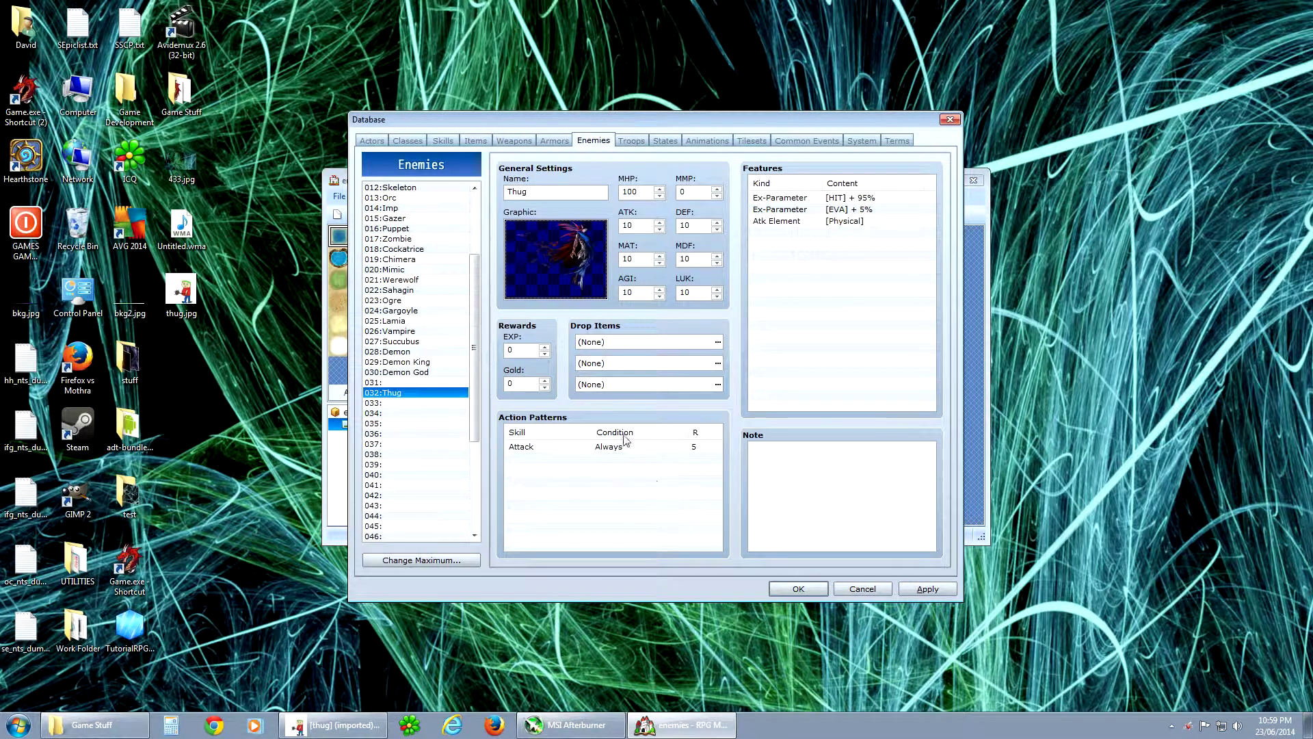
- Reset the Thug enemy's battler graphic to (None)
double_click(562, 267)
drag(547, 433, 547, 266)
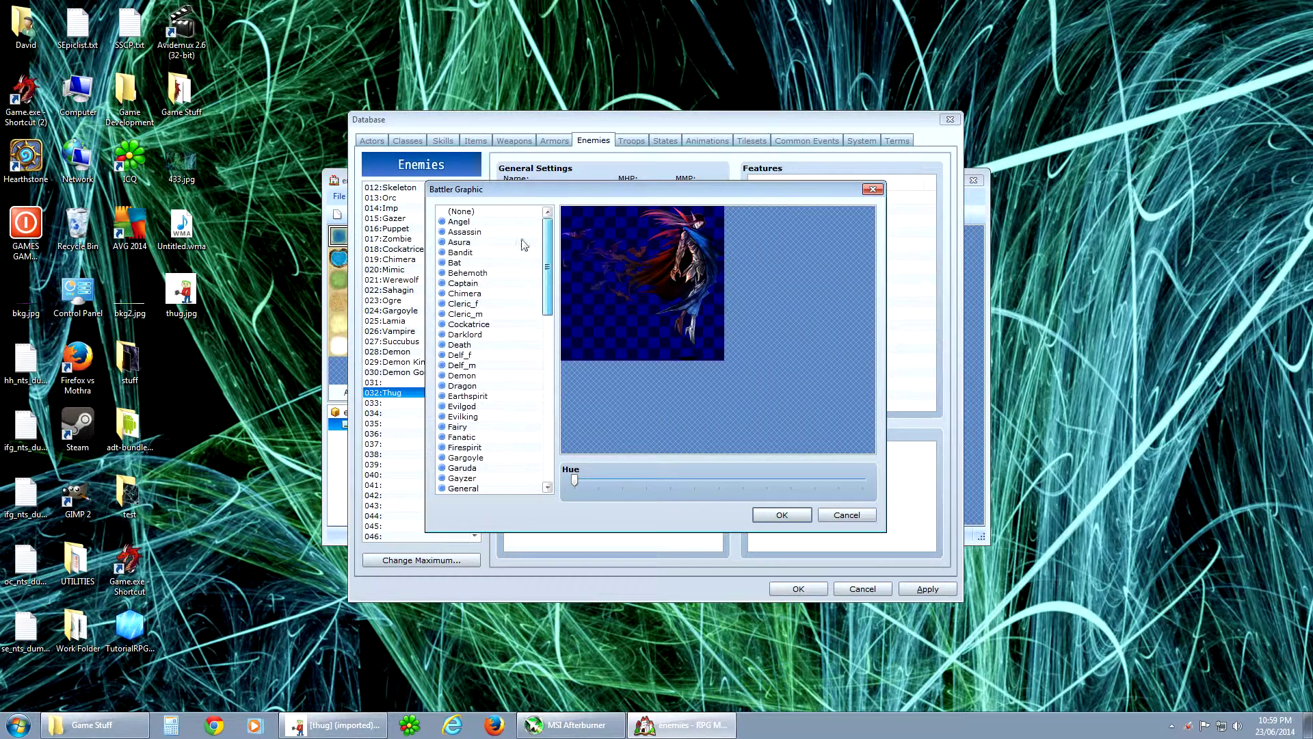
click(480, 217)
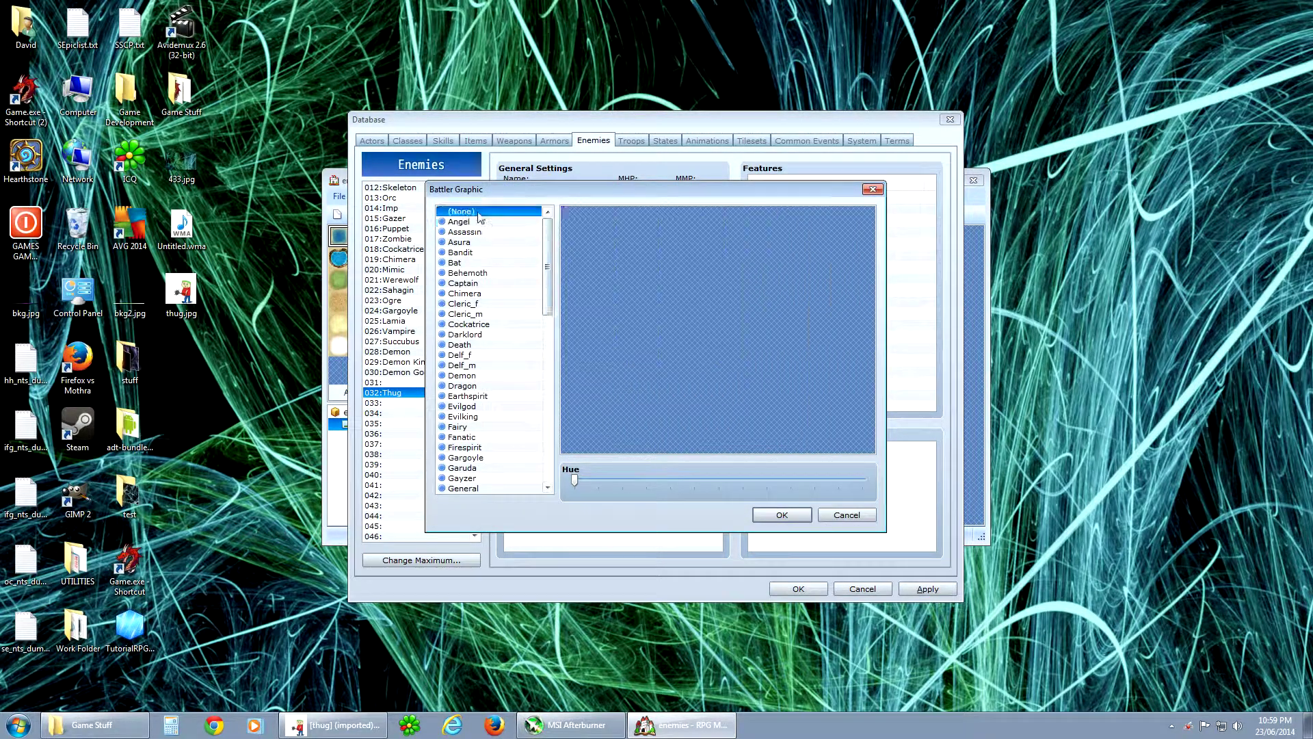
click(779, 515)
- Switch to the thug drawing in GIMP and select its white background by color
drag(561, 121, 627, 133)
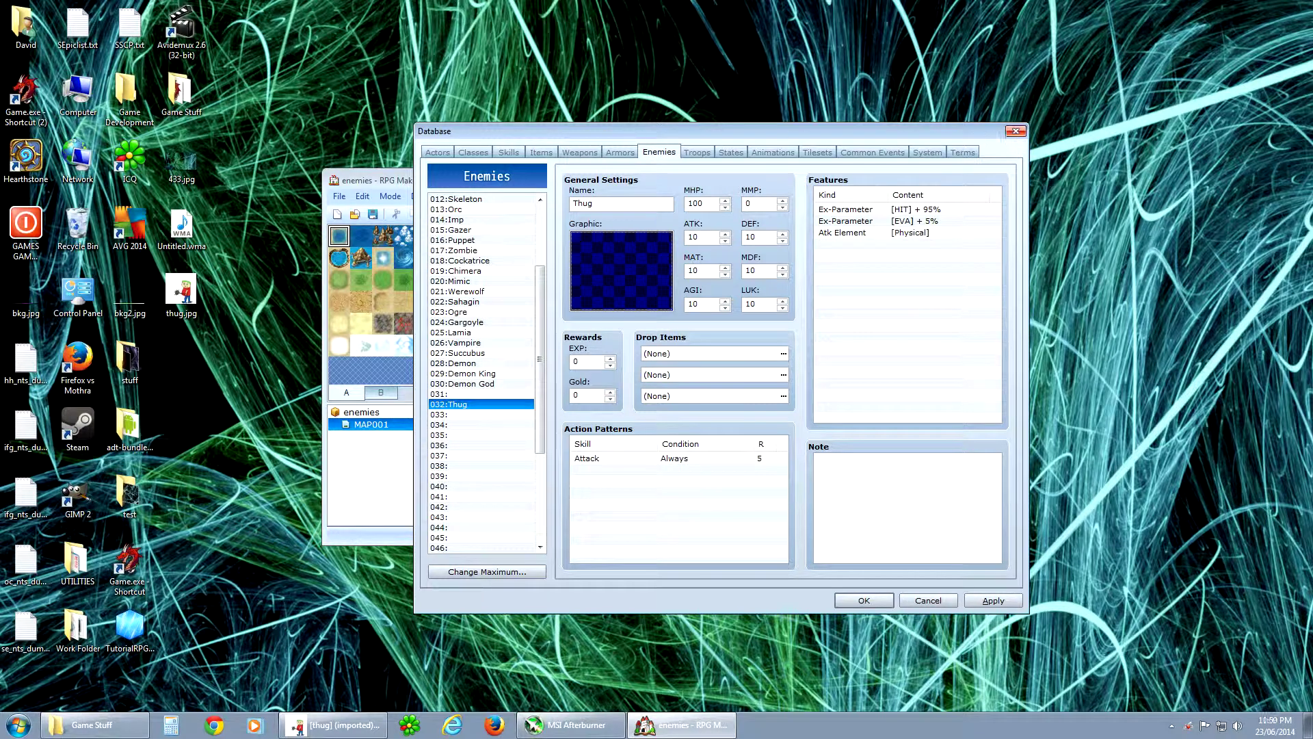
click(335, 725)
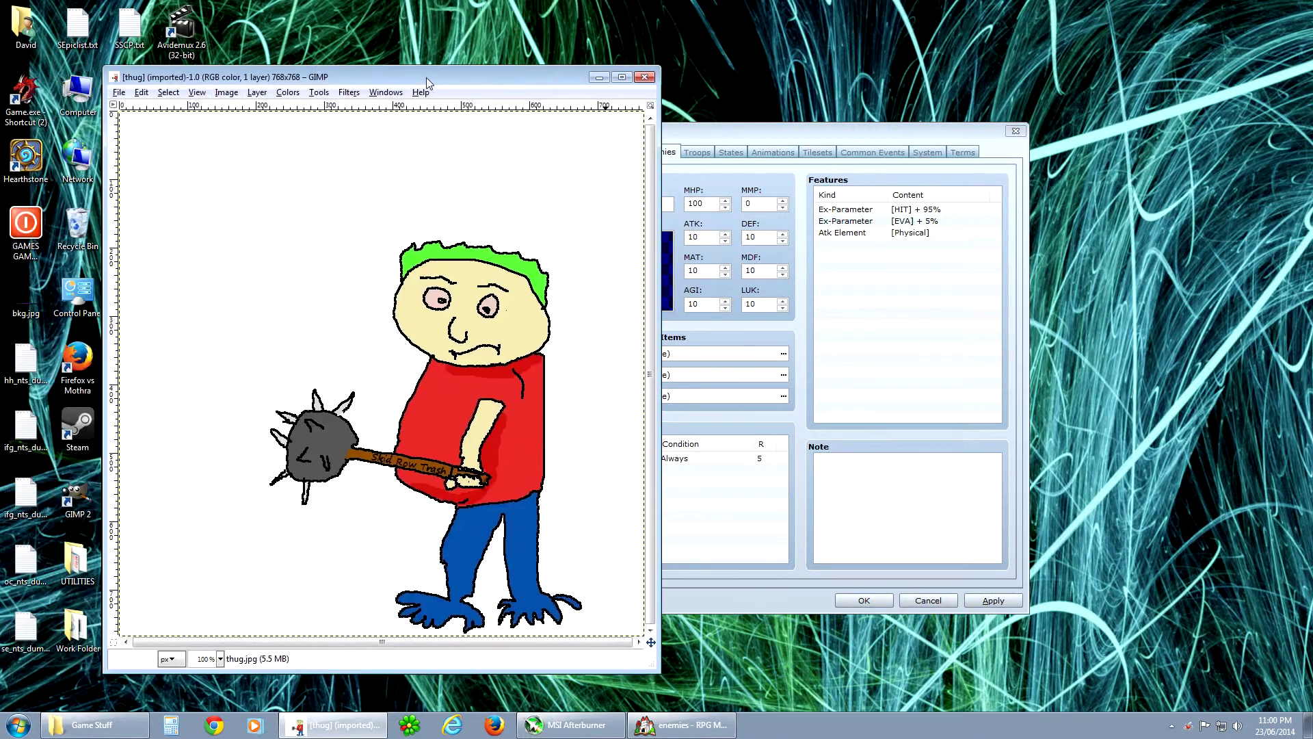
drag(425, 76, 453, 58)
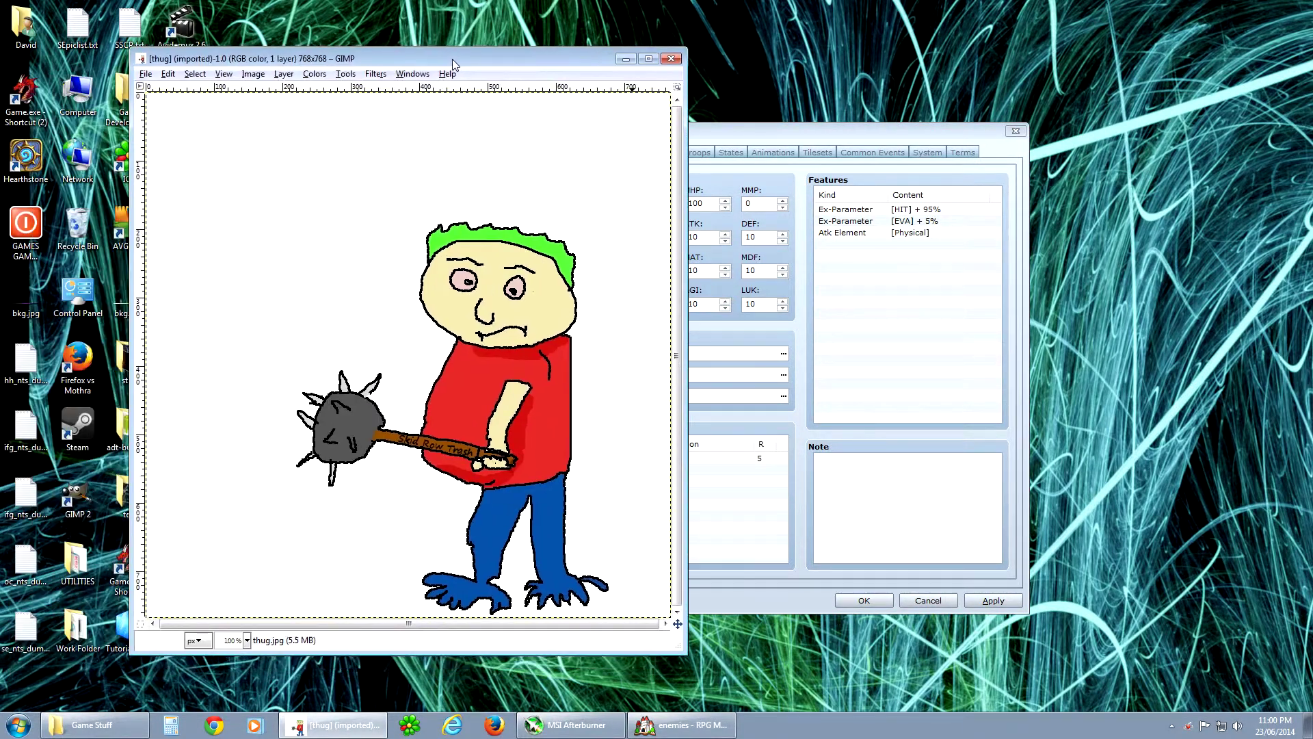
click(194, 74)
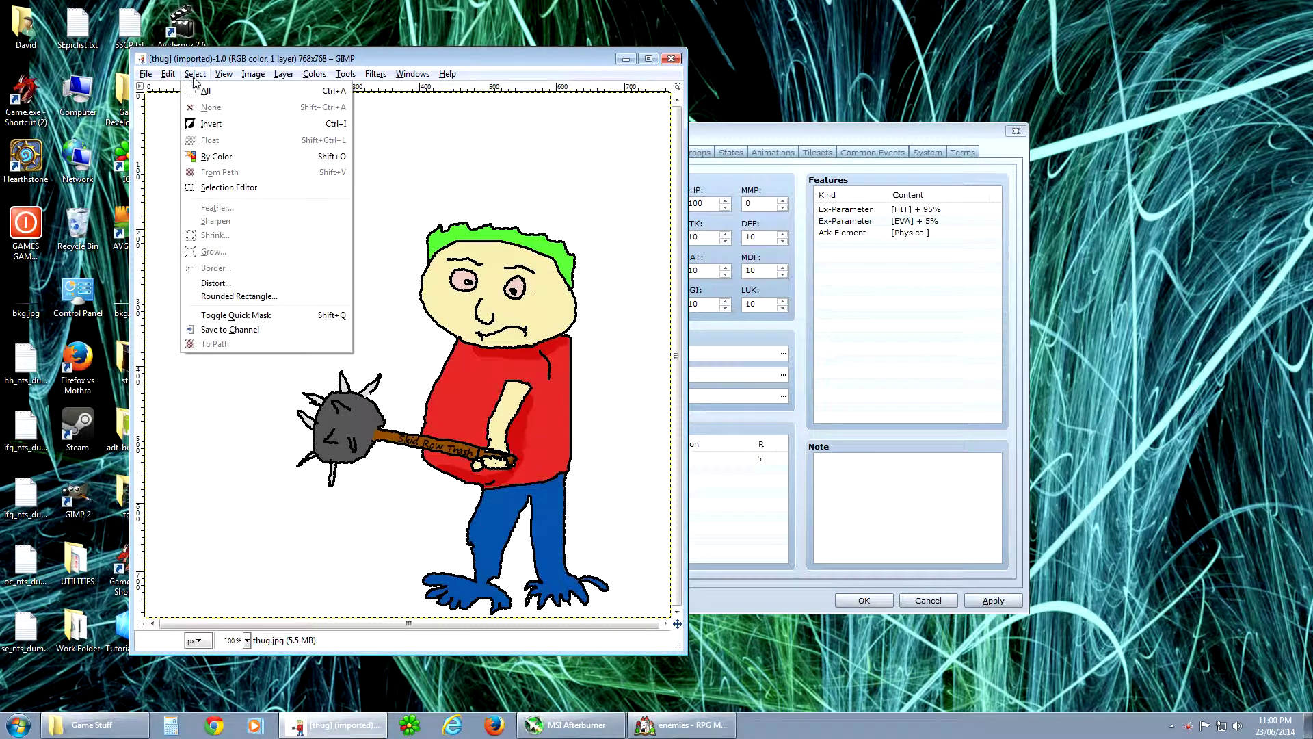
click(206, 91)
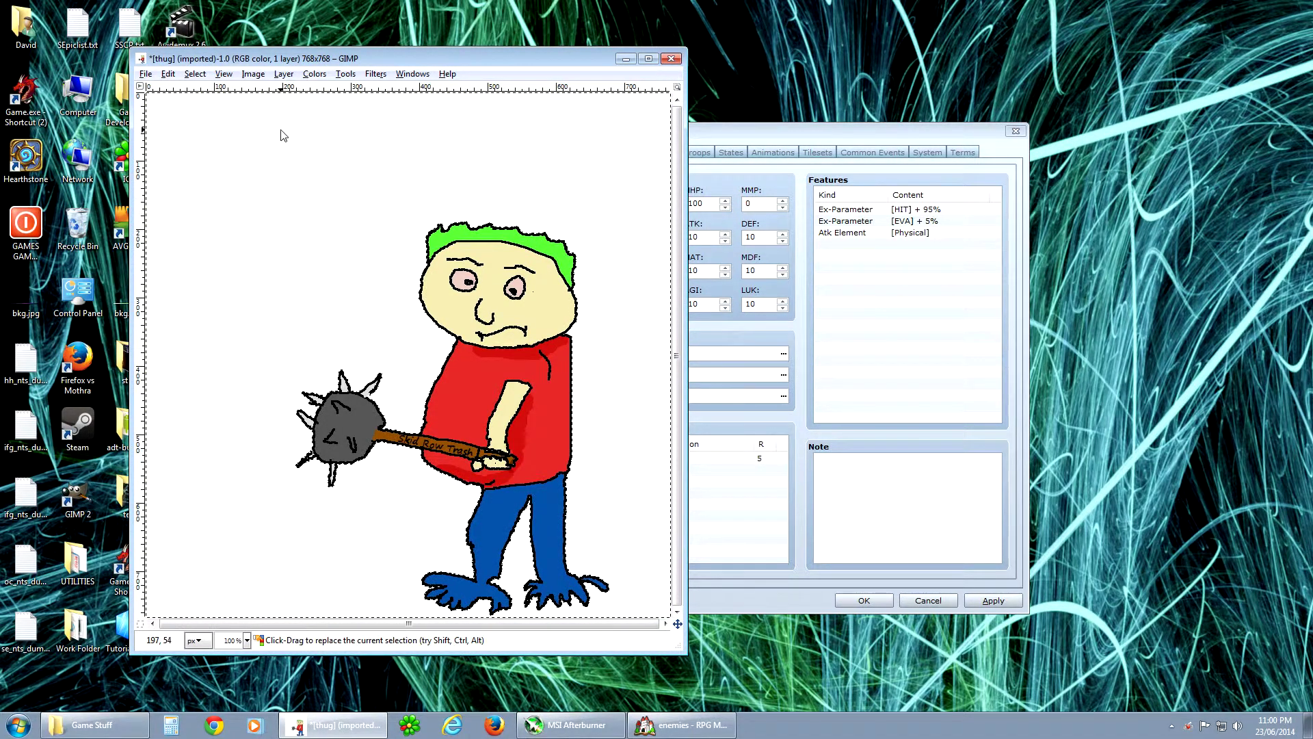
- Invert the selection and cut the thug figure out of the image
click(167, 74)
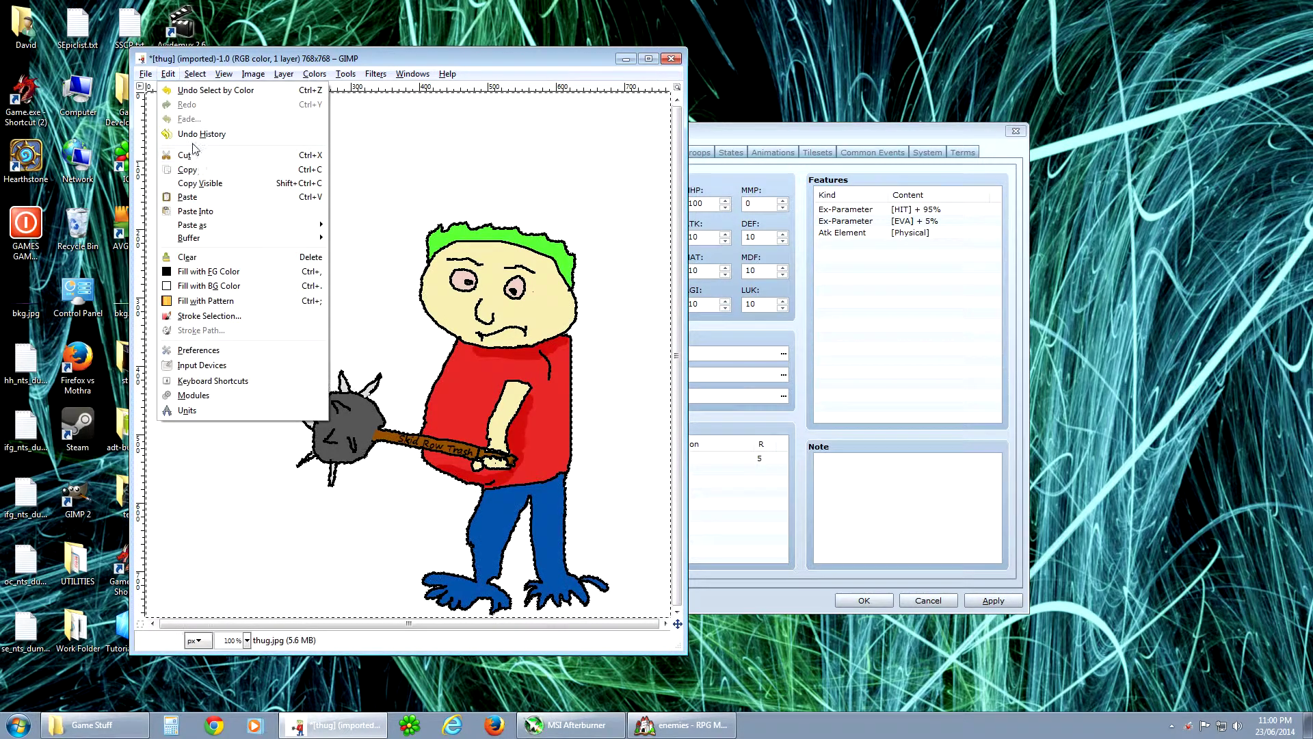
mouse_move(195, 74)
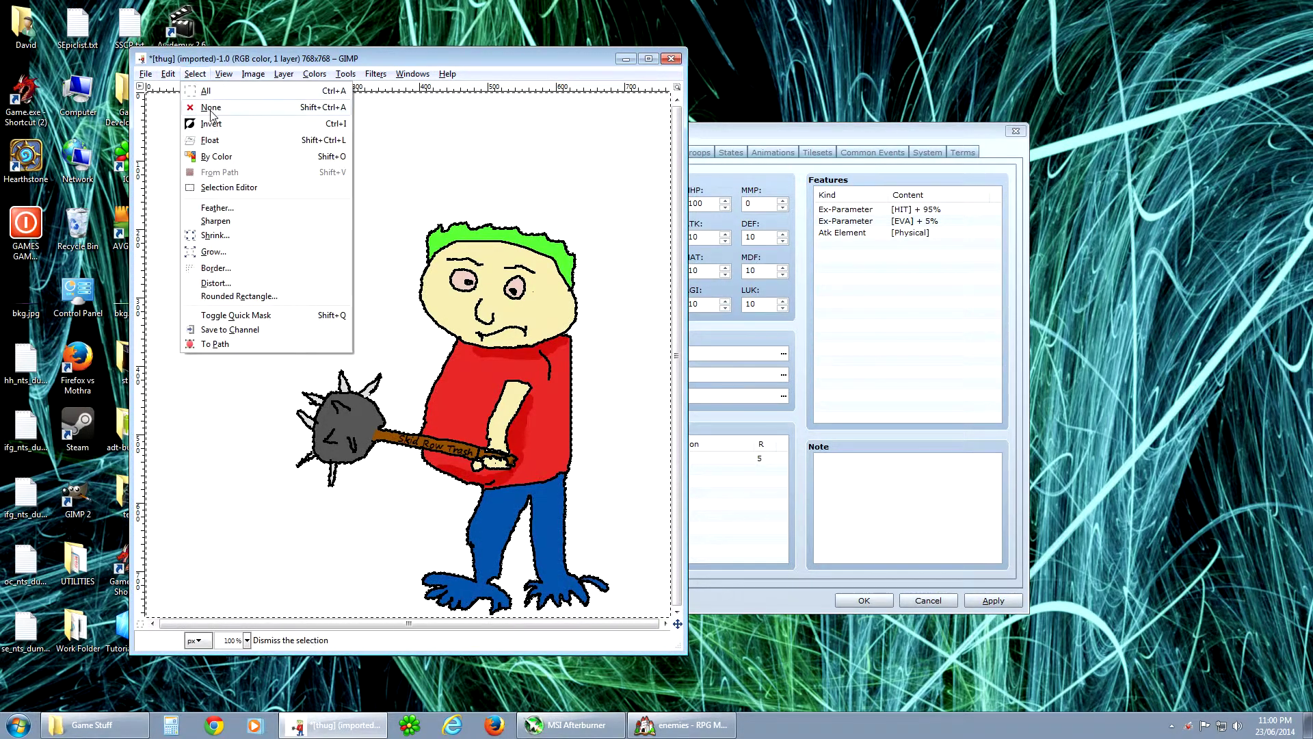
click(216, 124)
click(168, 74)
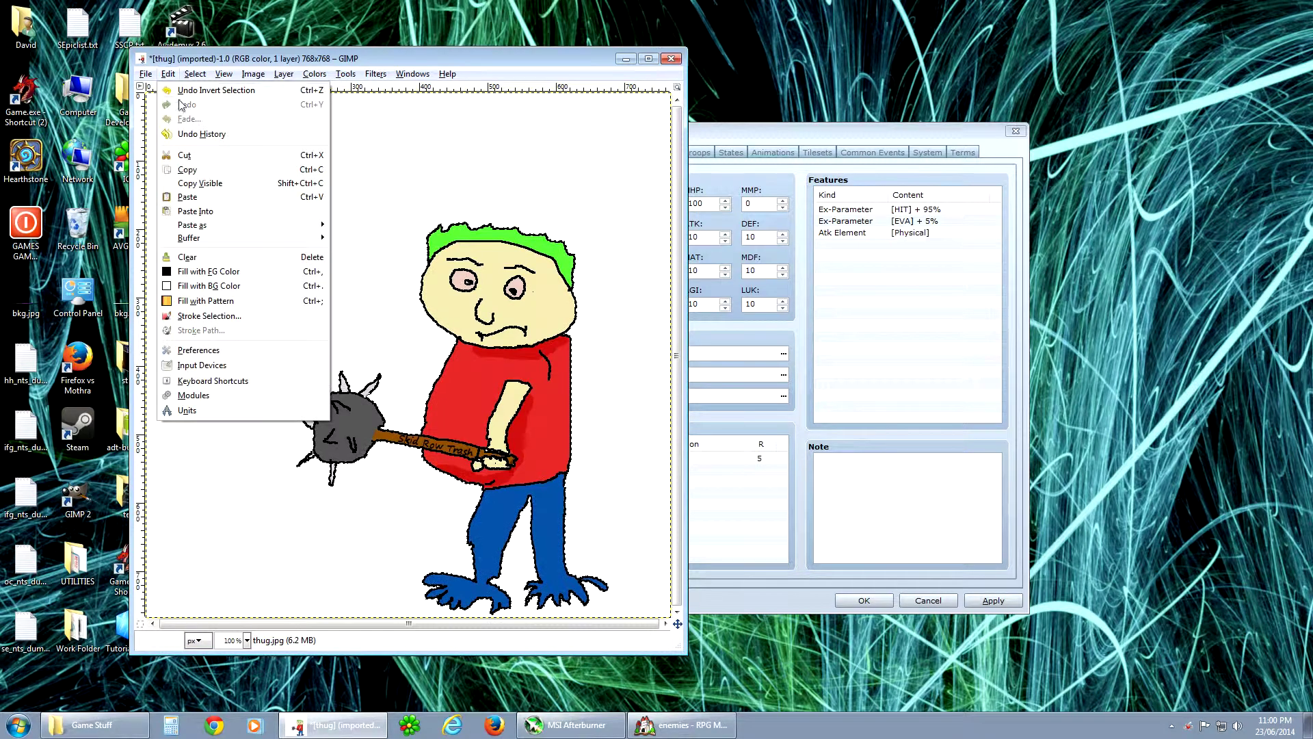
click(184, 155)
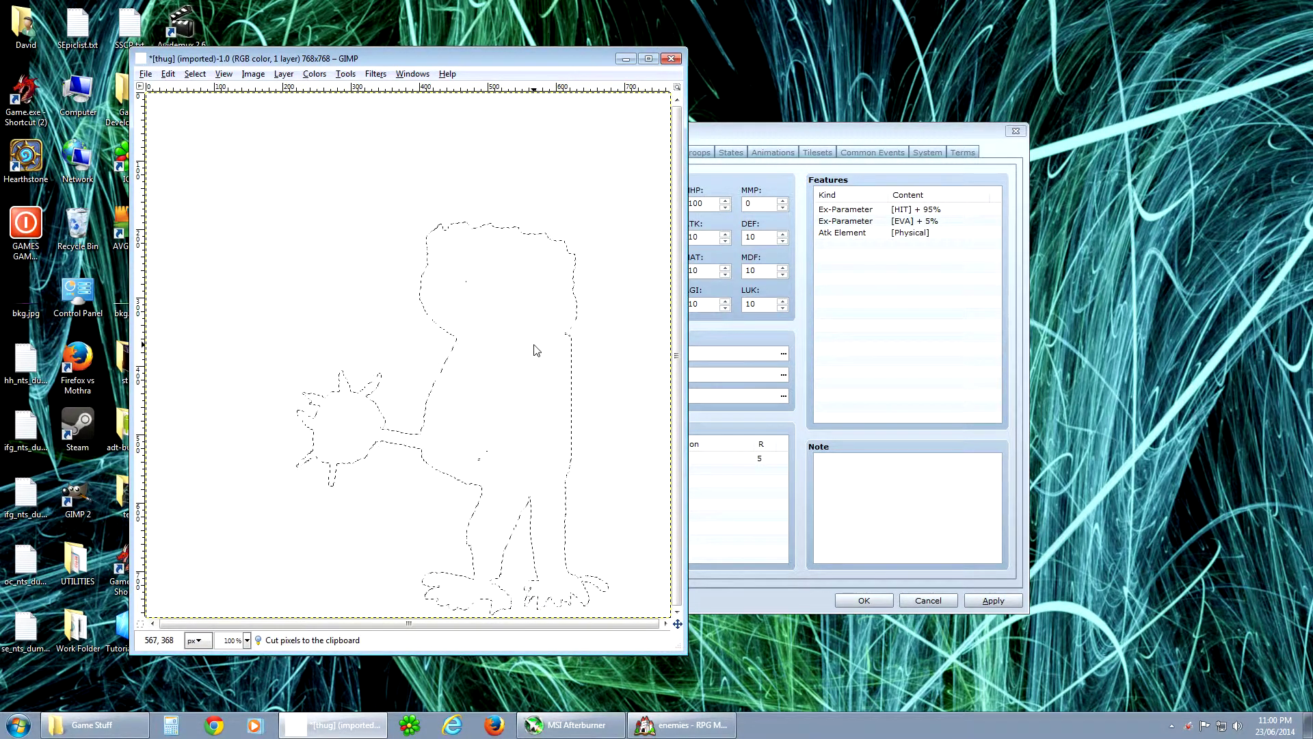
- Paste the cut thug figure as a new image with a transparent background
click(168, 74)
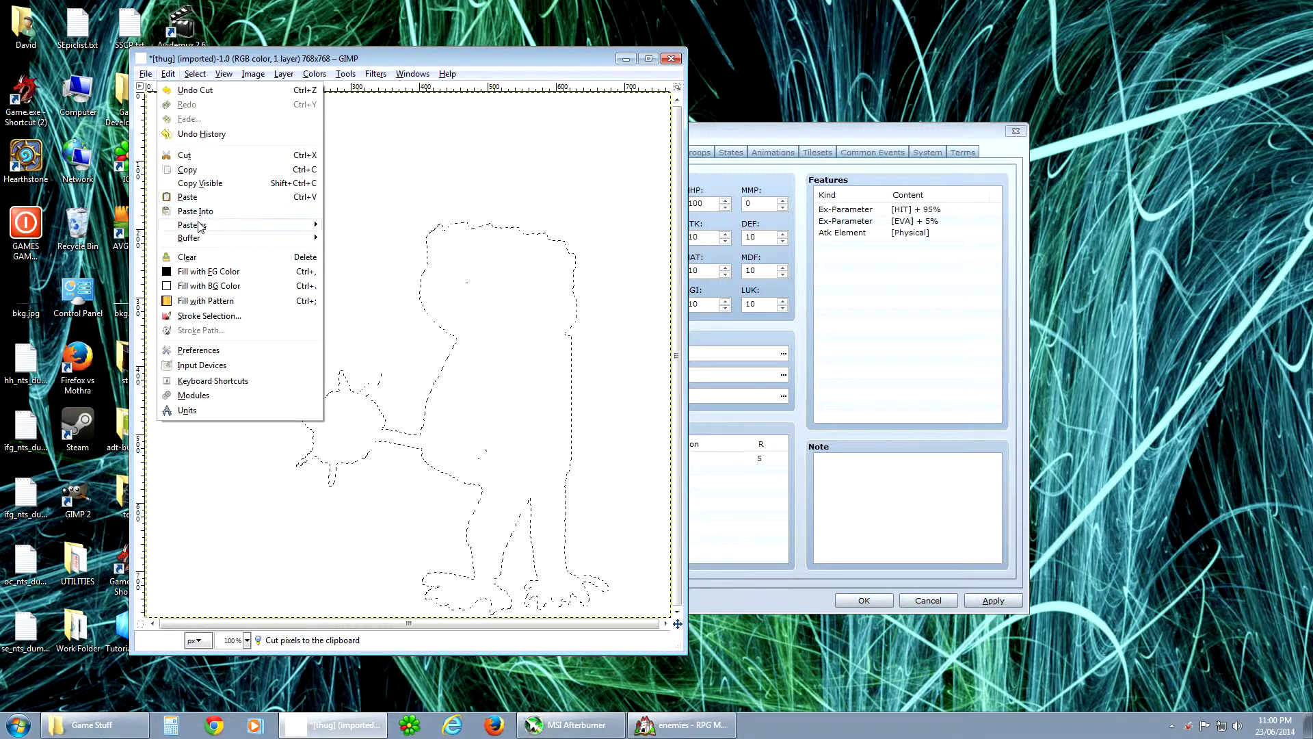
mouse_move(210, 230)
click(371, 225)
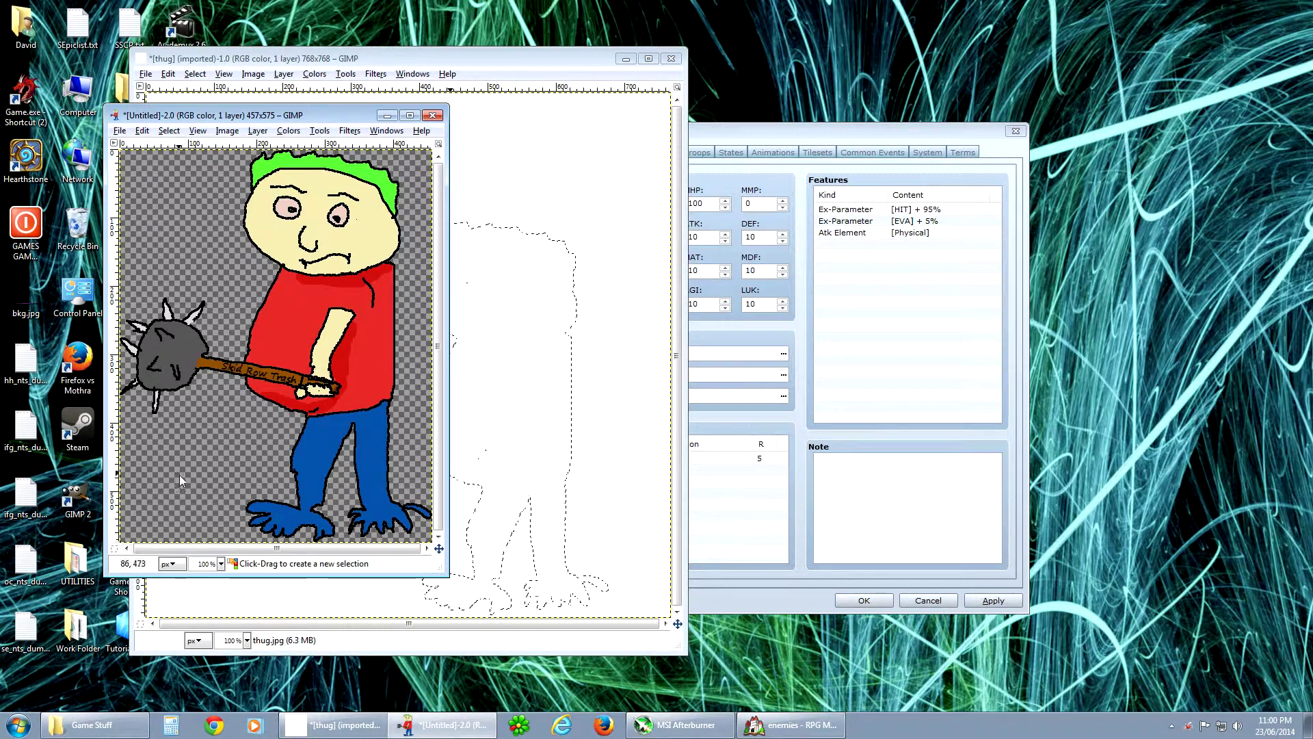
- Start exporting the cut-out thug image and choose the Game Stuff folder on the Desktop as the destination
click(121, 131)
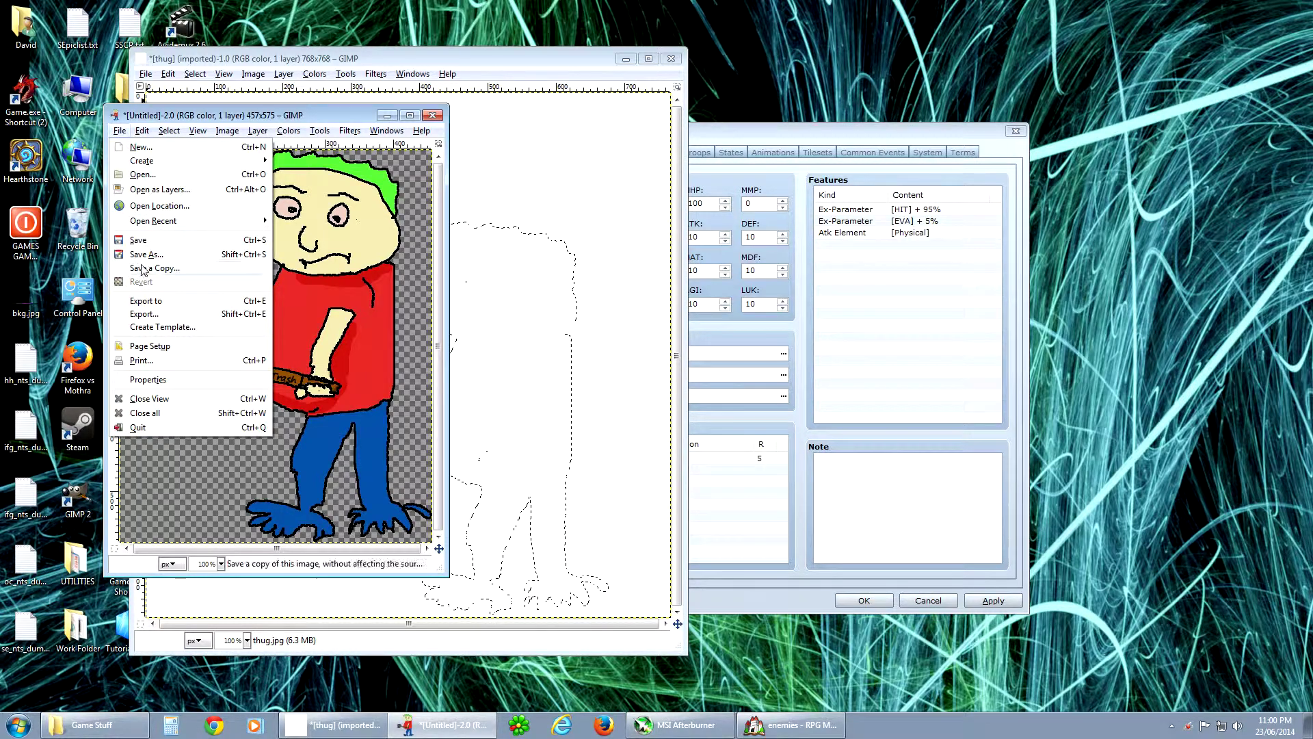
click(144, 314)
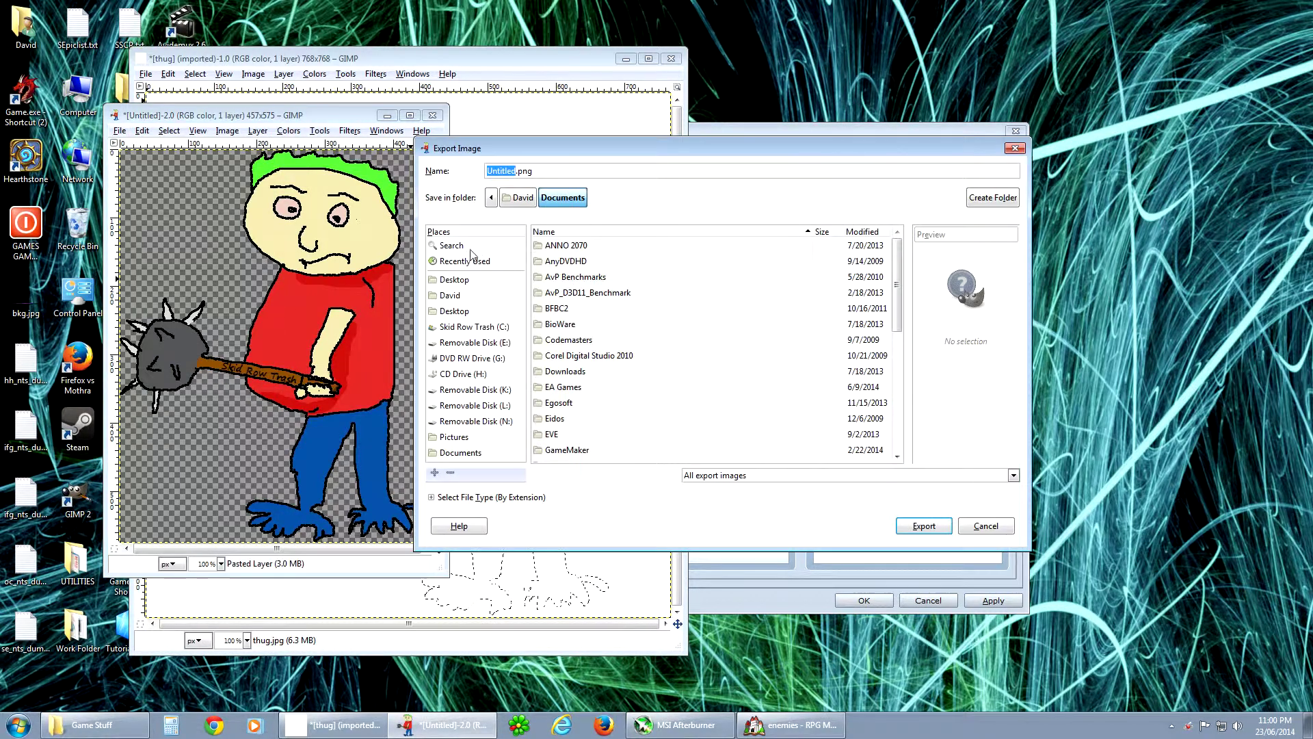
click(461, 309)
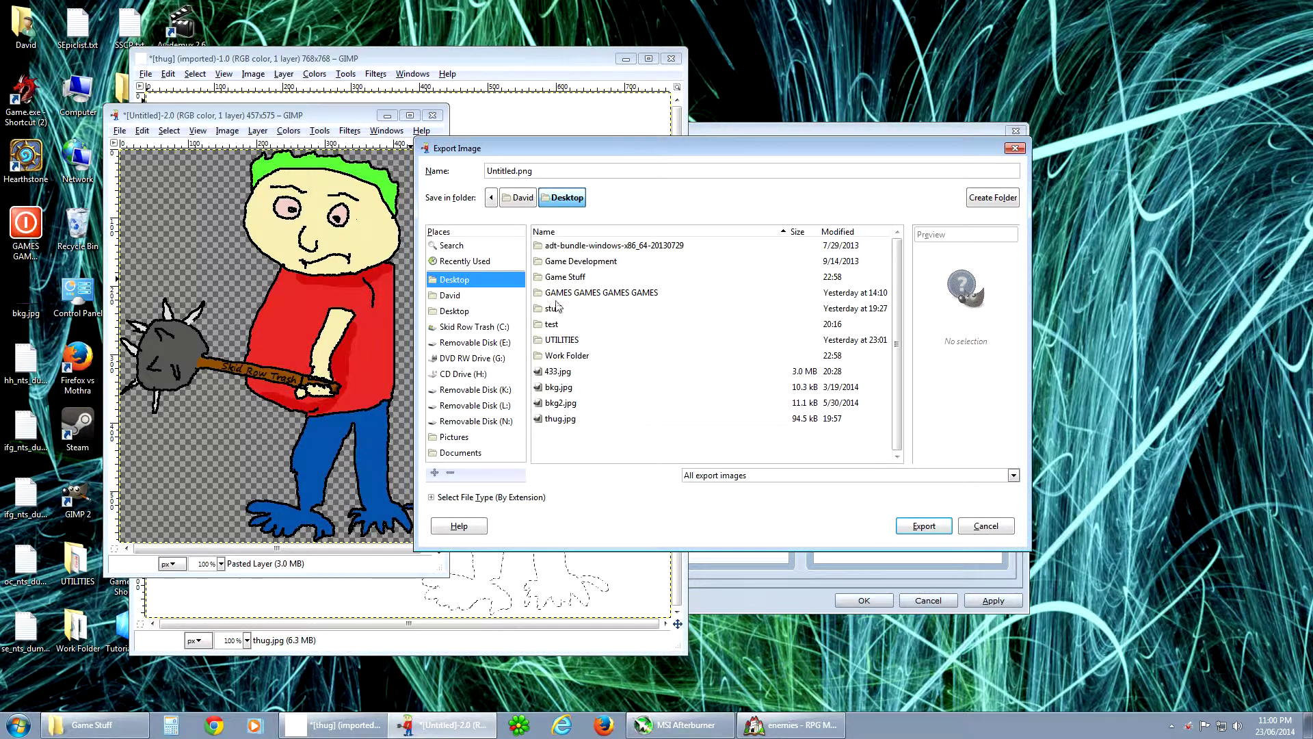
double_click(556, 277)
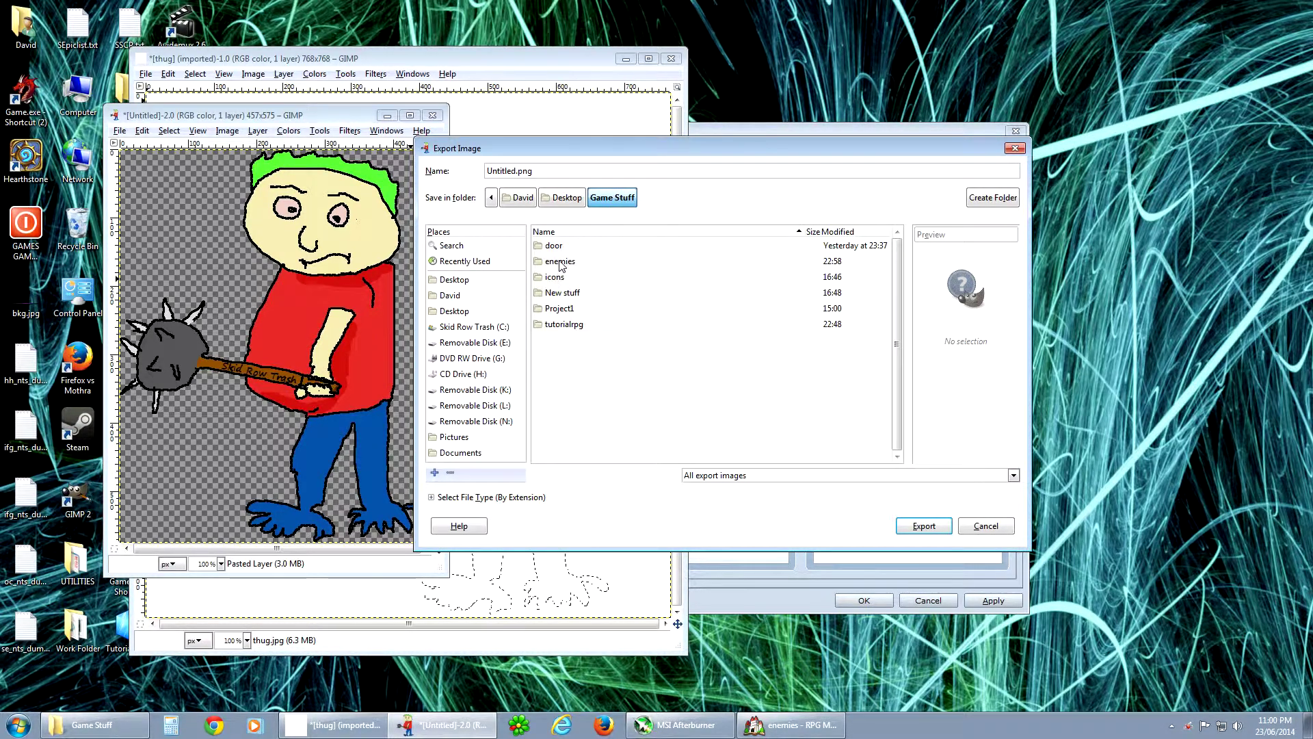
click(563, 198)
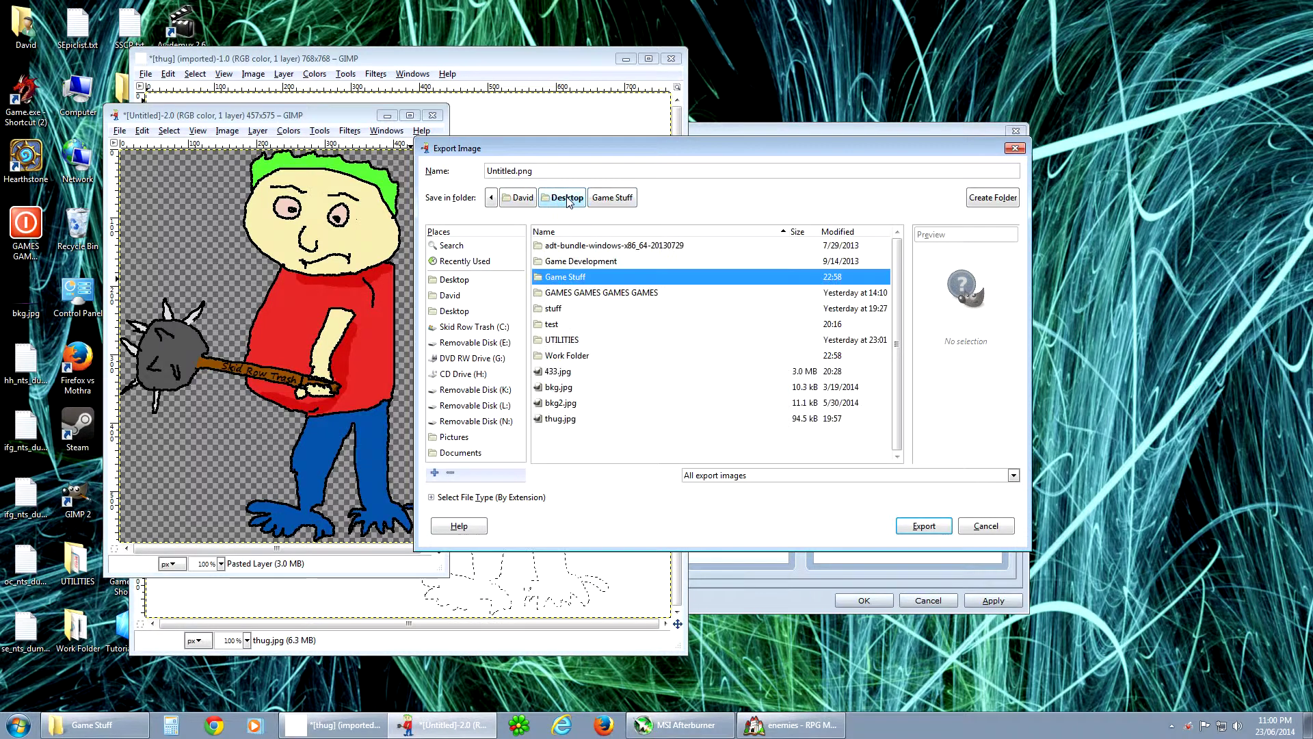
click(612, 198)
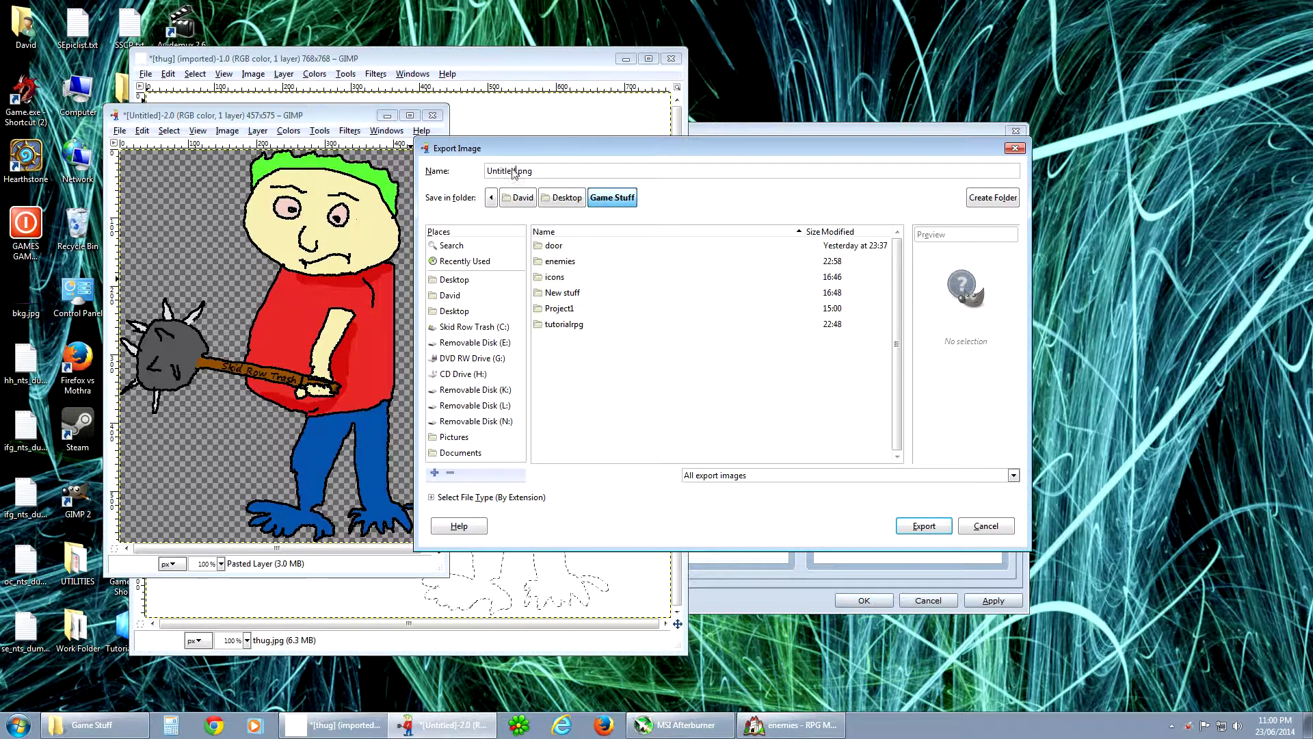
- Name the export thug.png and export it as PNG with compression level 0
drag(516, 172, 463, 172)
text(thug)
click(923, 524)
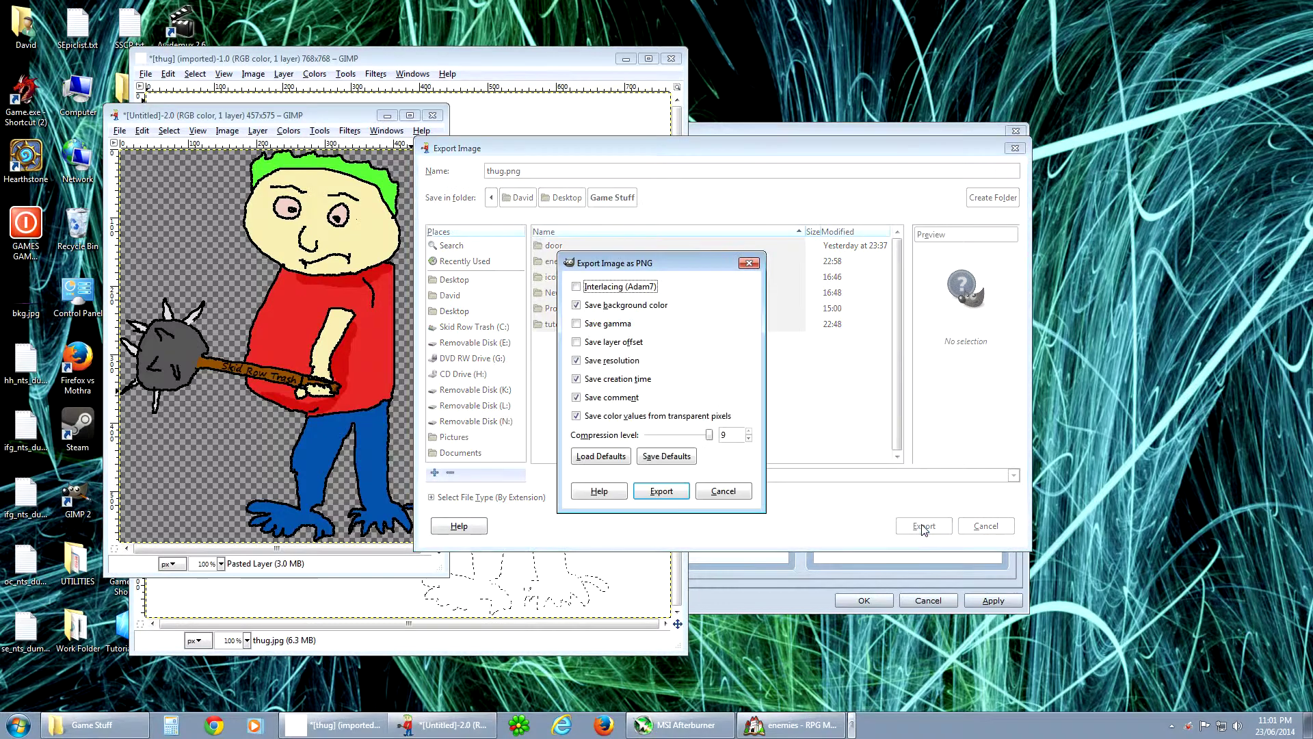
drag(709, 435, 470, 446)
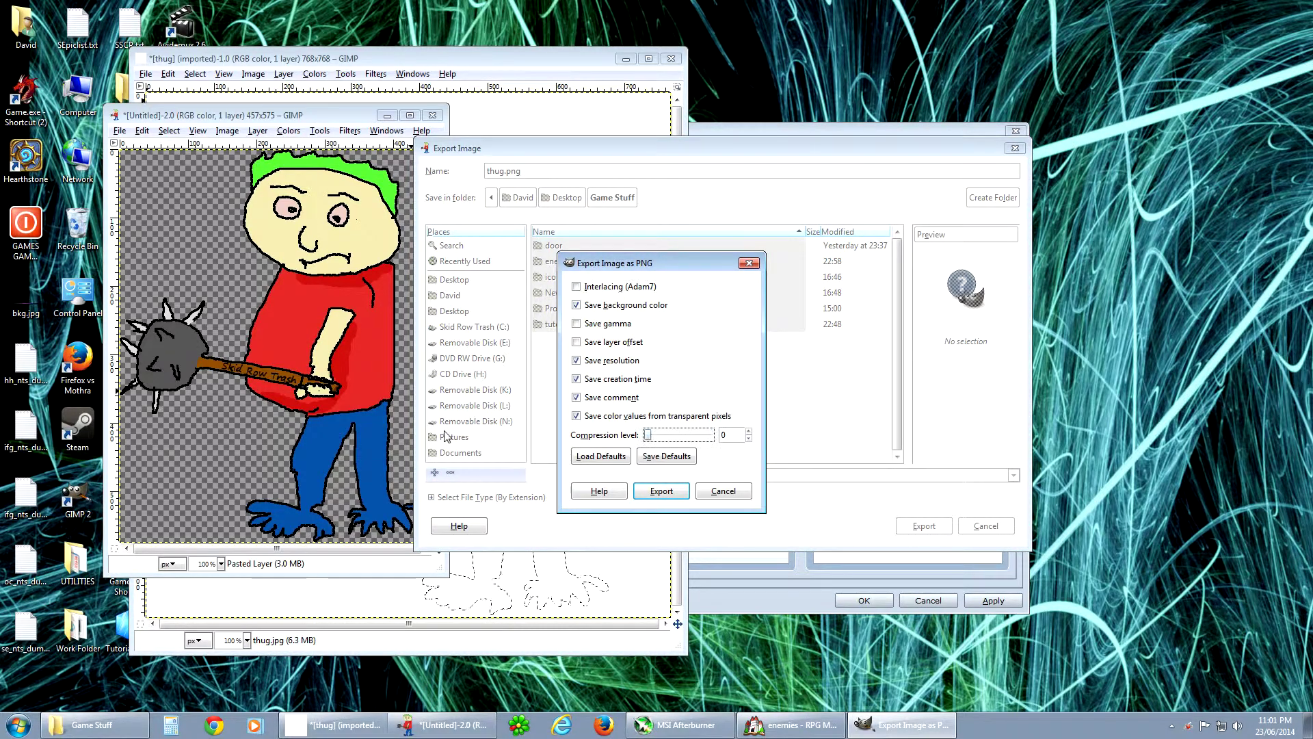
click(661, 491)
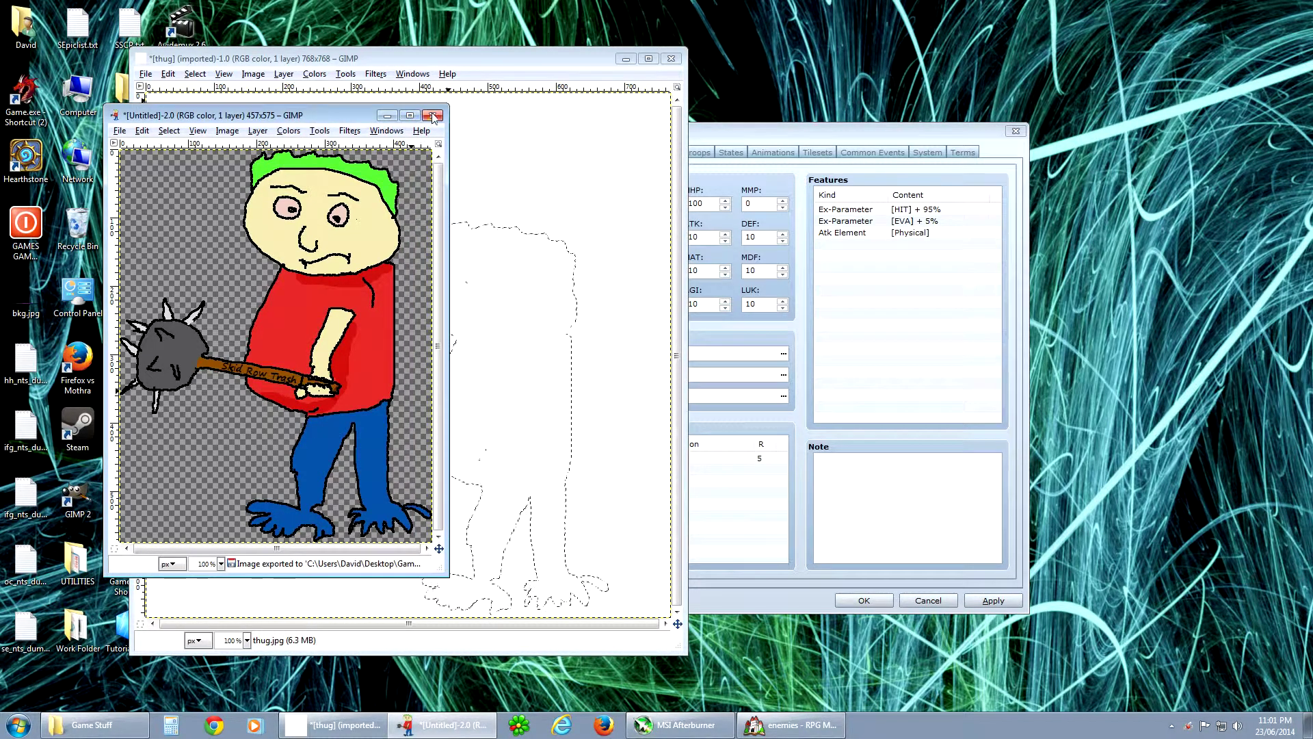
- Close the untitled cut-out image and the imported thug image without saving either of them
click(436, 116)
click(431, 117)
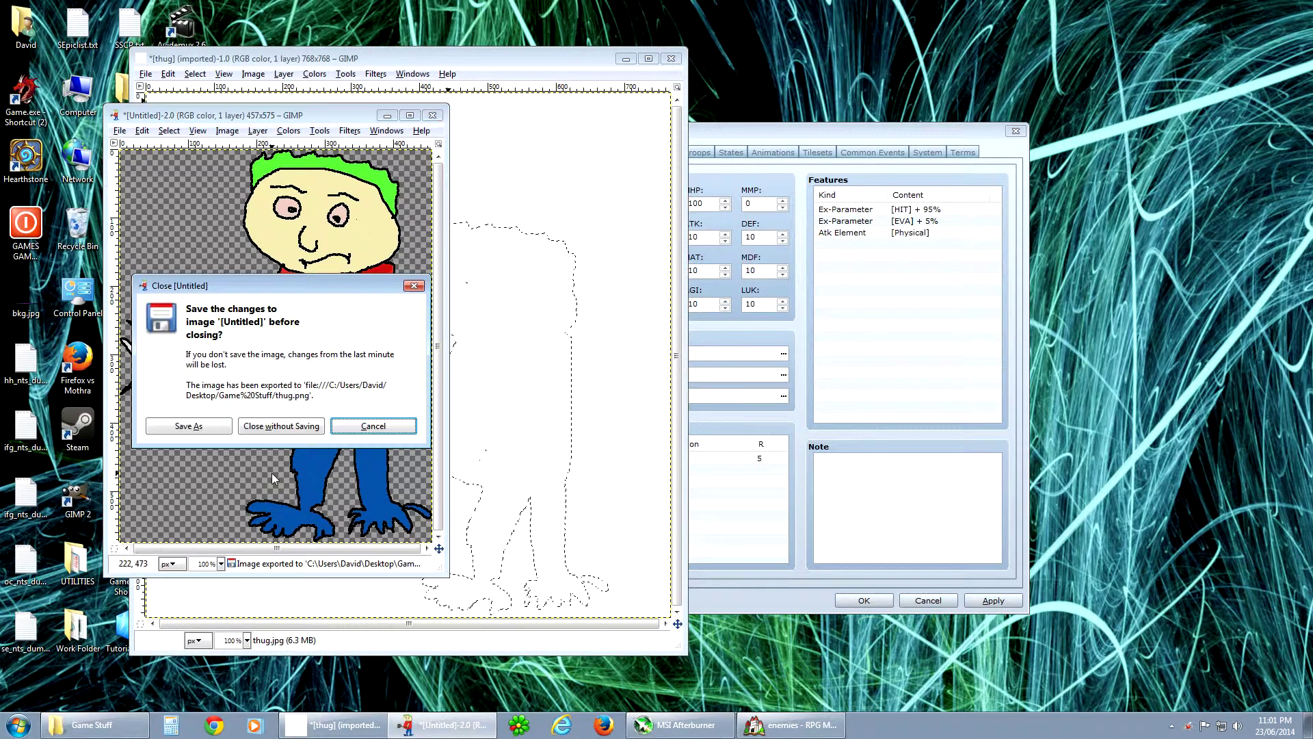
click(284, 431)
click(671, 60)
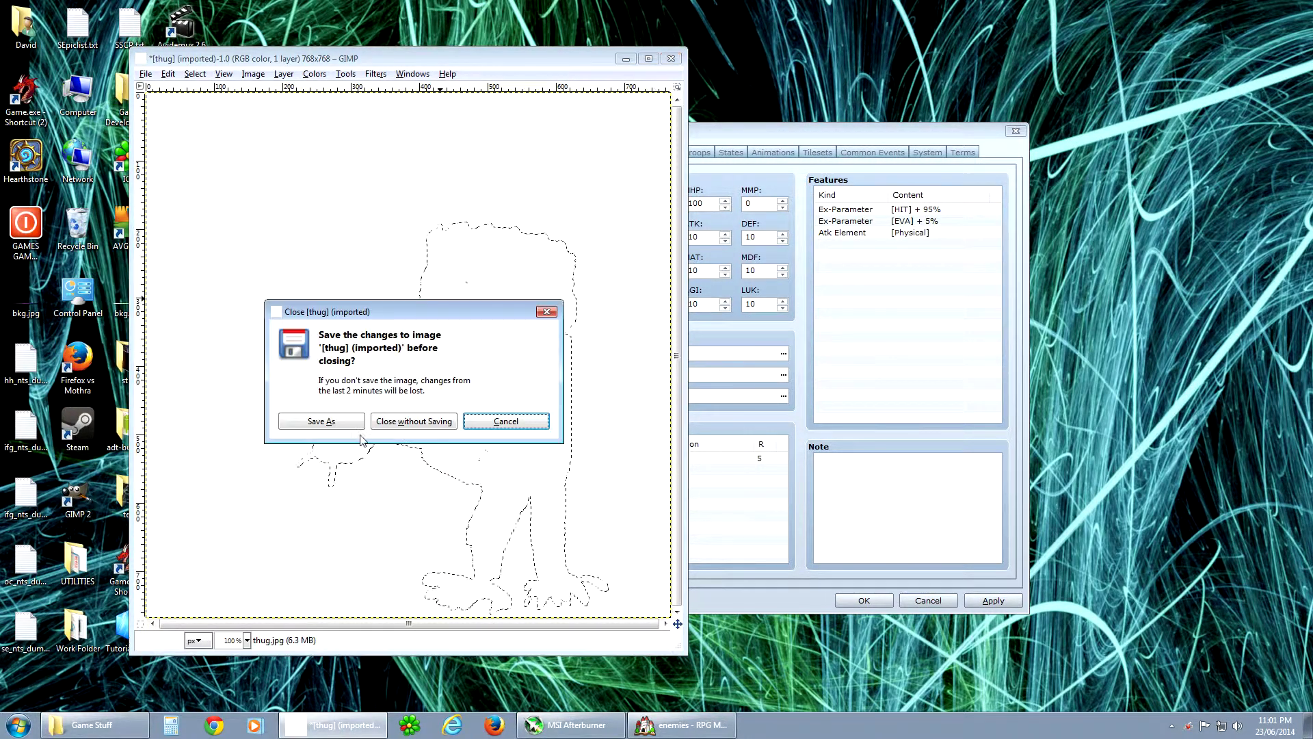
click(415, 422)
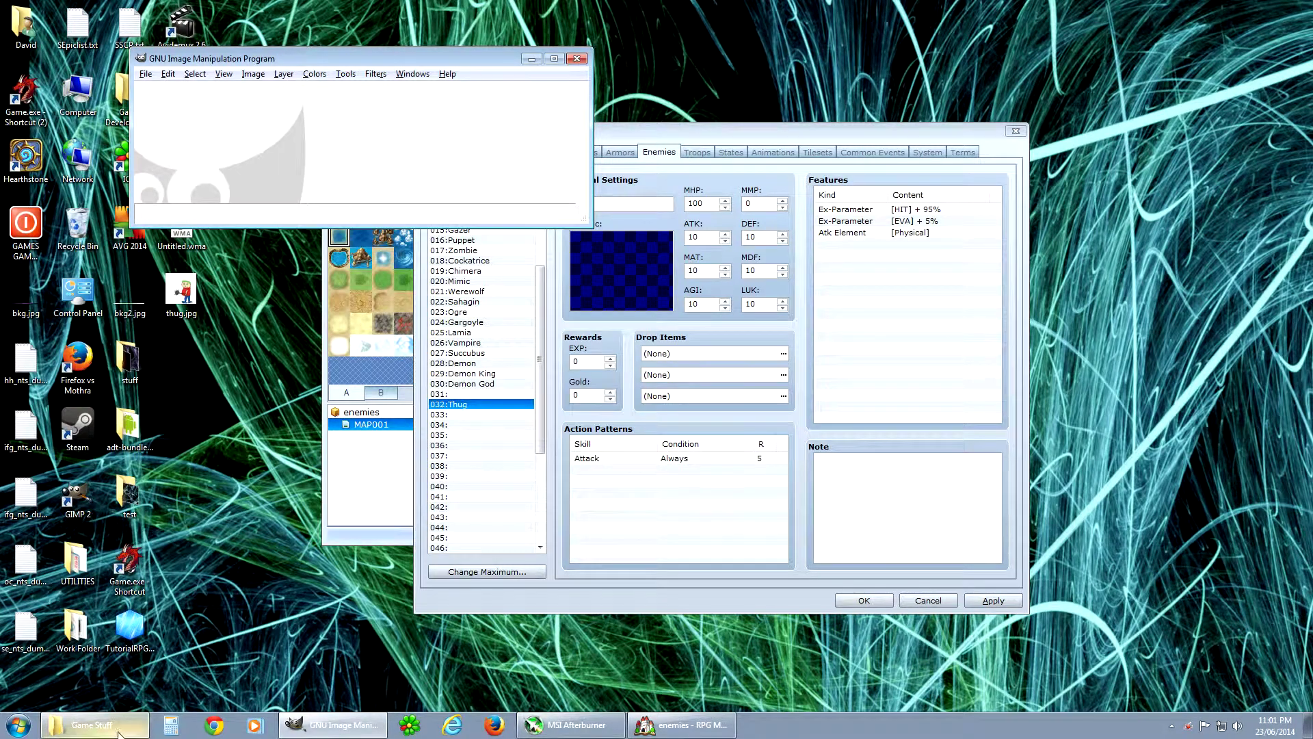
- Switch to the Game Stuff folder window in Windows Explorer and close the empty GIMP window
click(92, 724)
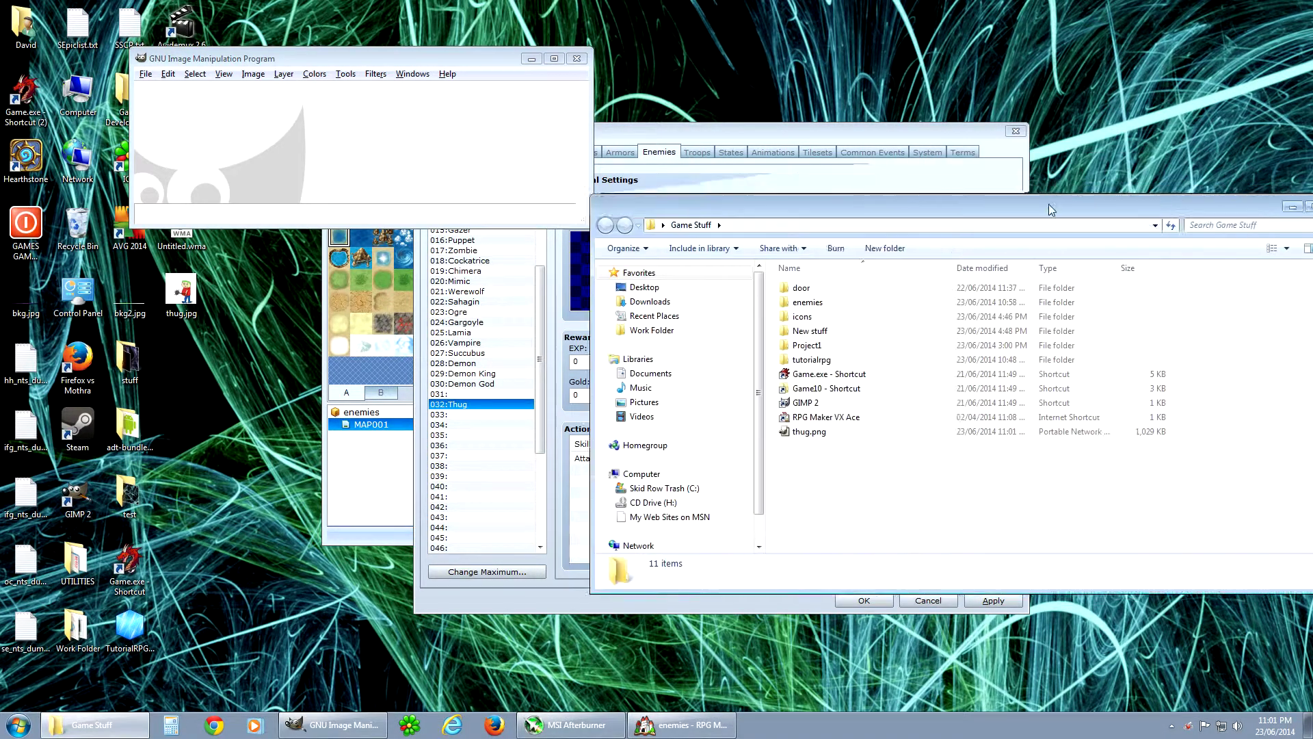
drag(1045, 124, 667, 243)
click(576, 59)
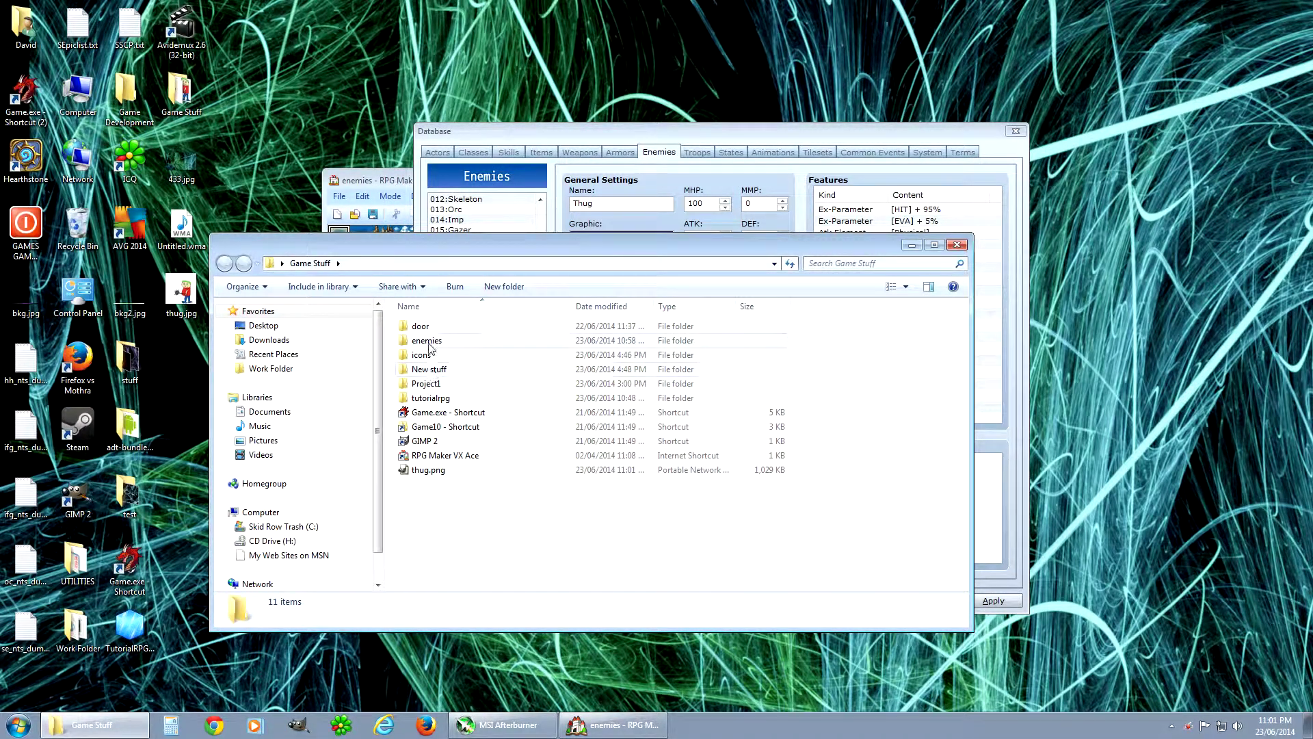
- Cut the exported thug.png file from the Game Stuff folder
click(435, 472)
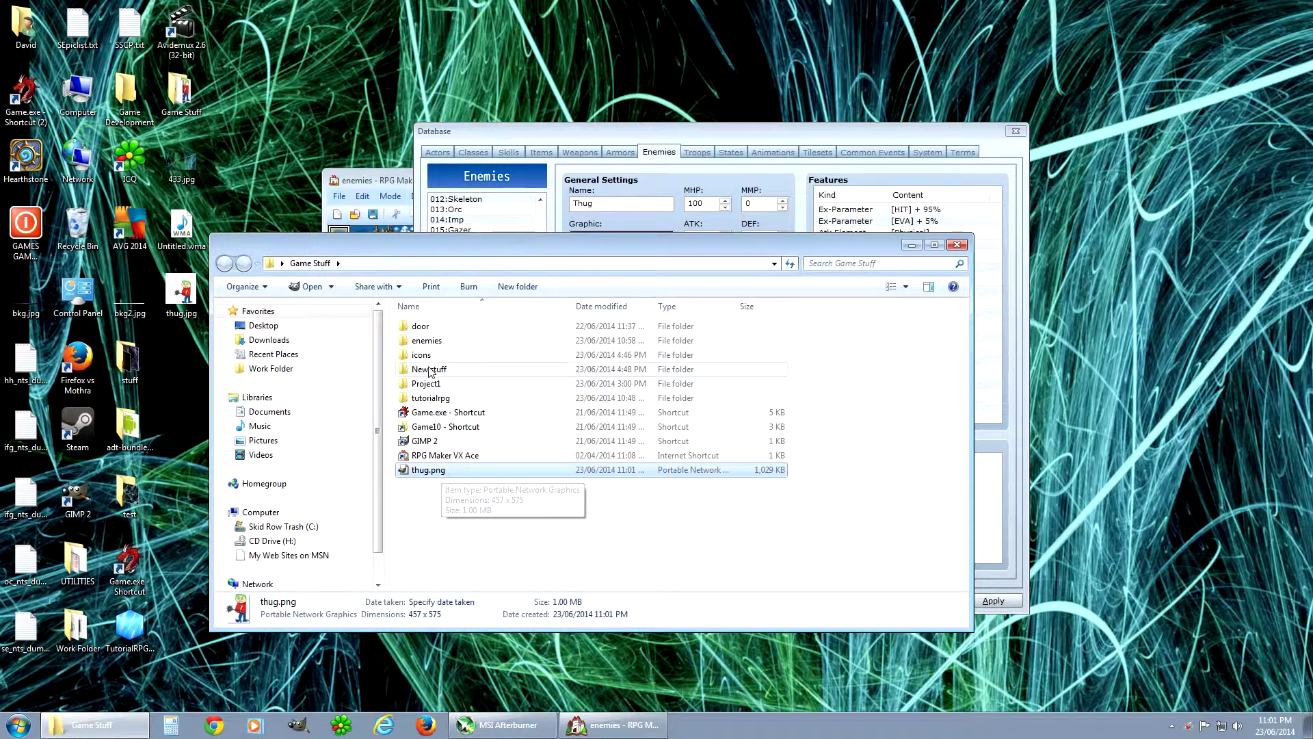
double_click(426, 340)
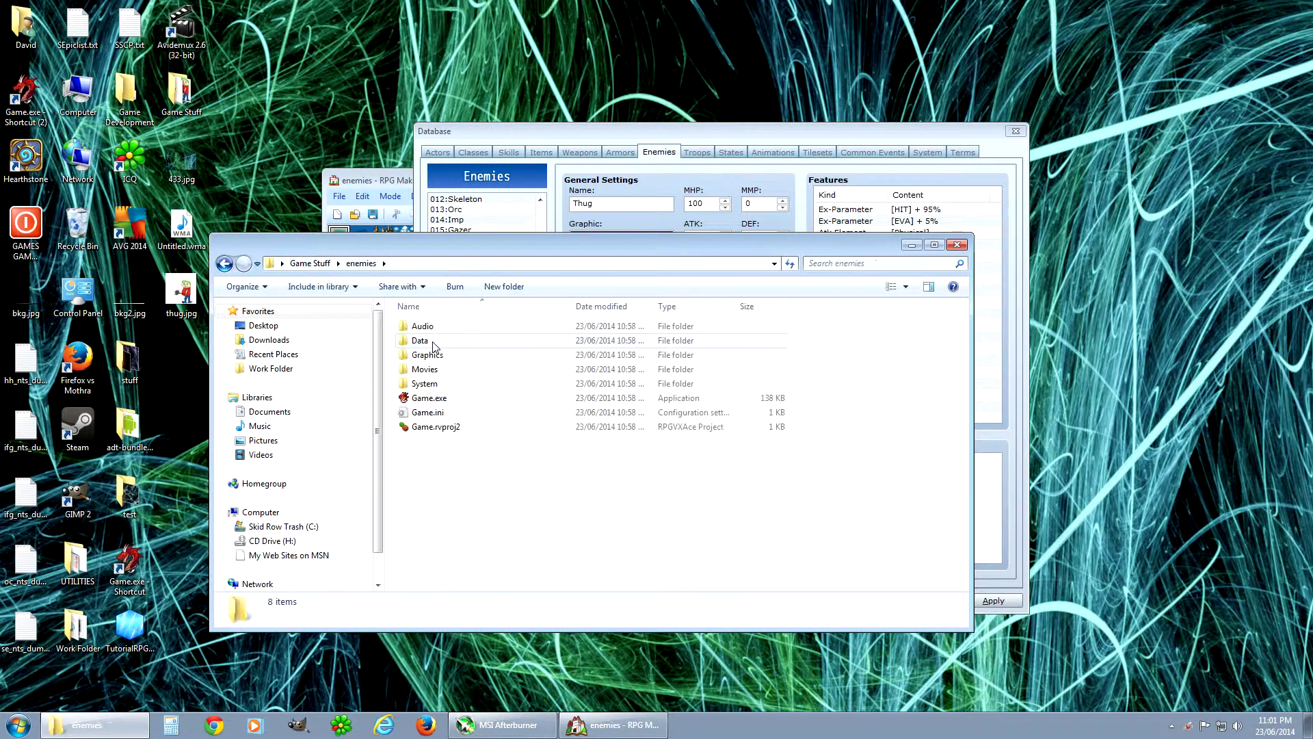
click(225, 263)
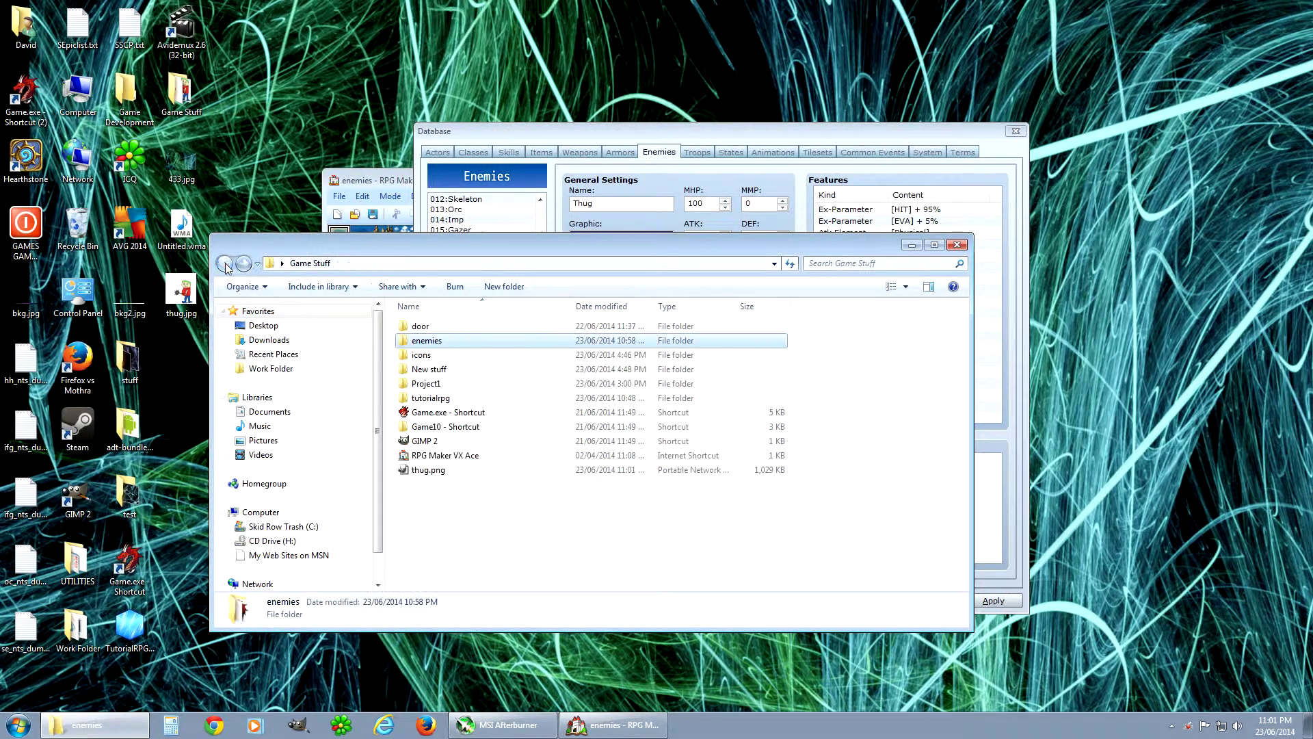
right_click(438, 470)
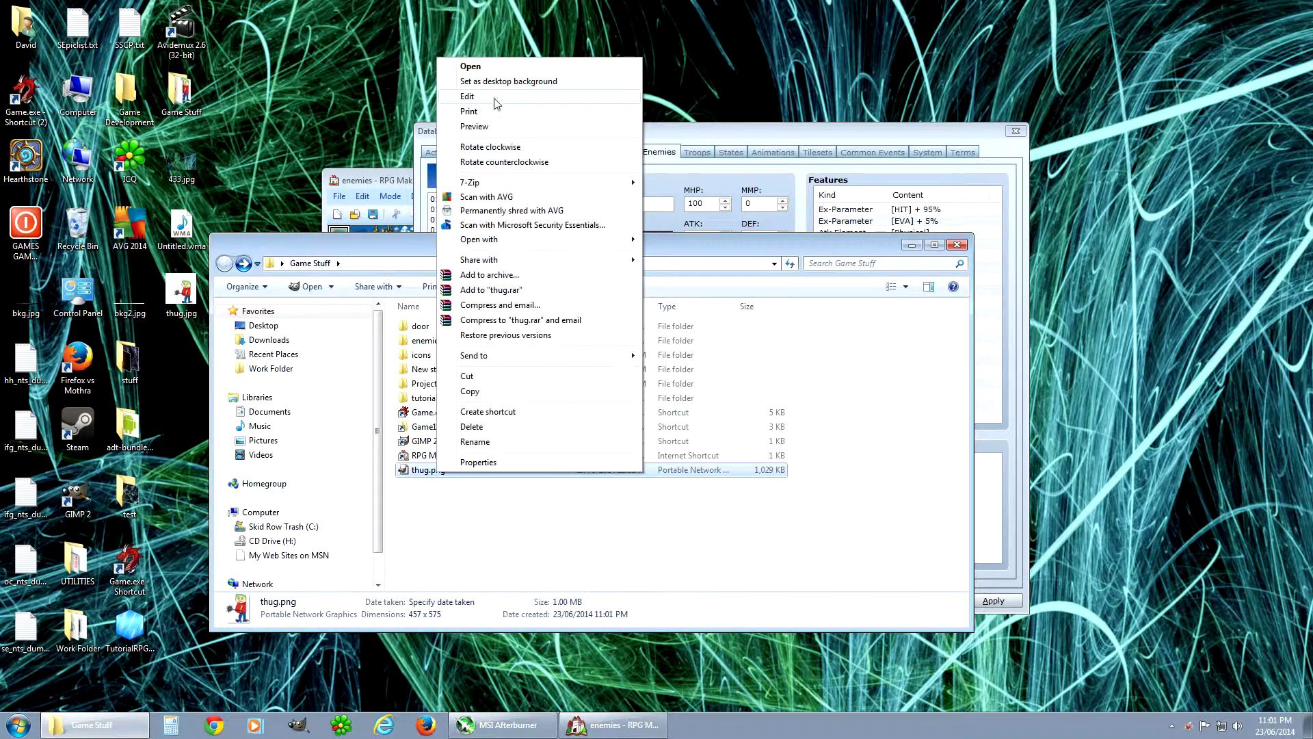
click(484, 376)
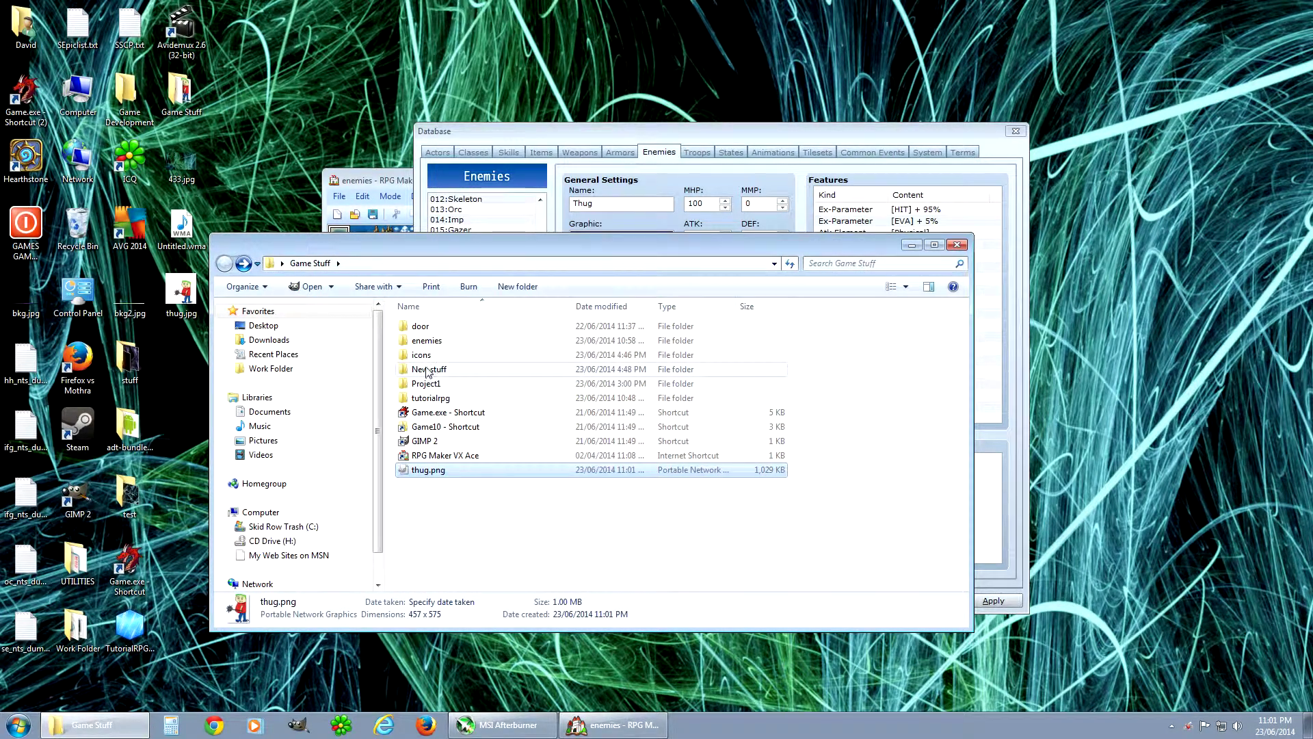
- Paste thug.png into the Graphics\Battlers folder of the enemies project
double_click(430, 340)
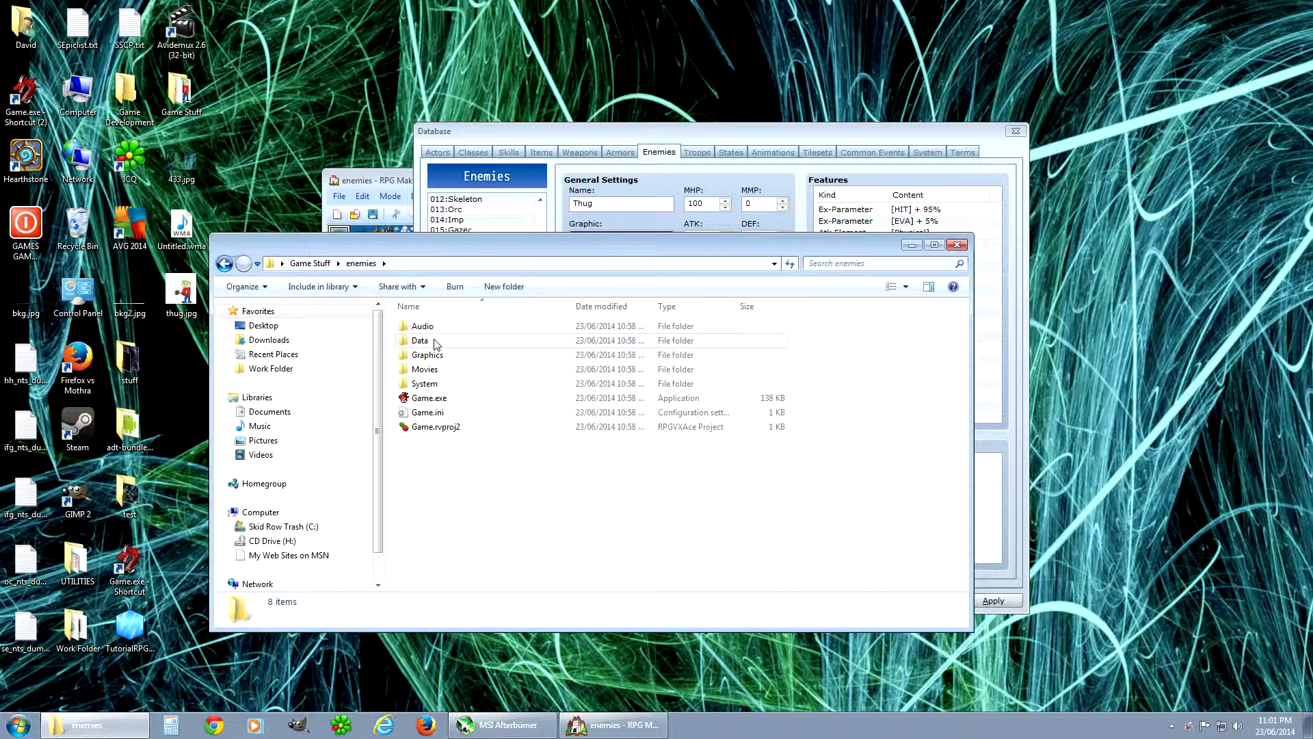
double_click(429, 355)
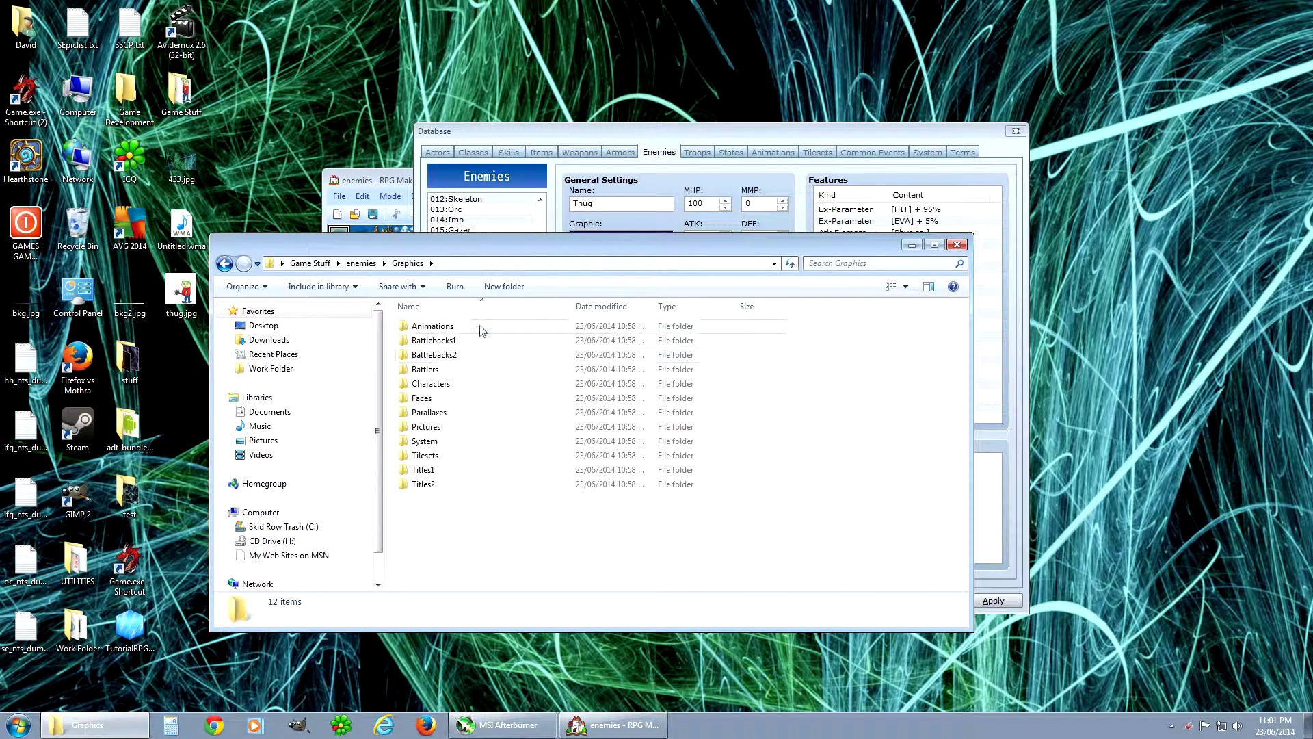
double_click(449, 371)
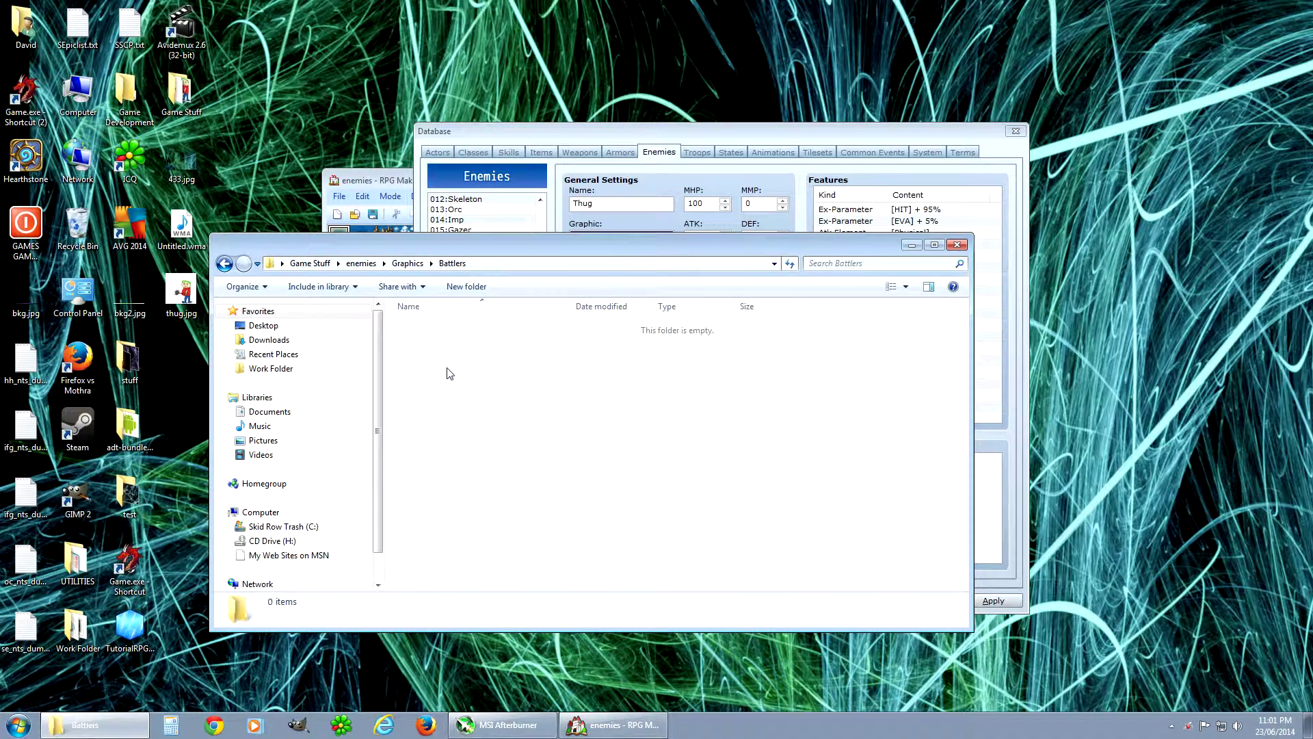
right_click(598, 410)
click(646, 520)
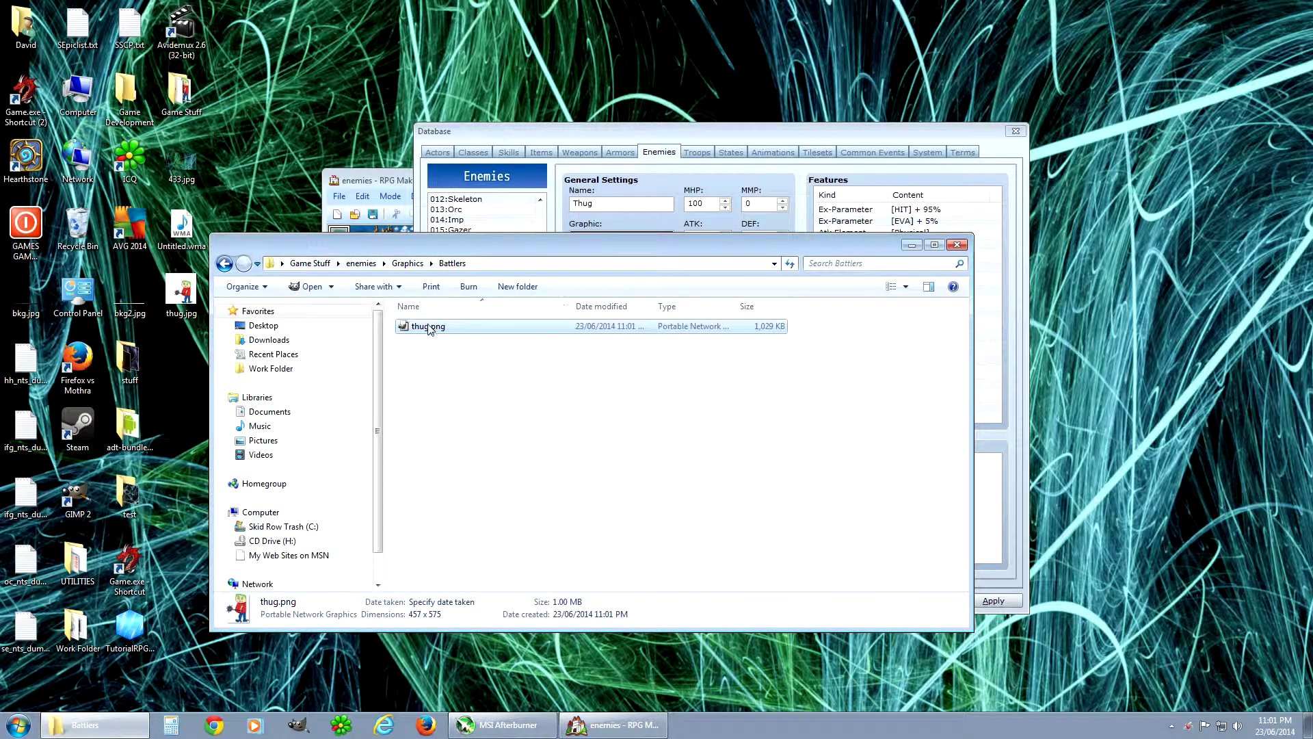
click(223, 265)
click(240, 267)
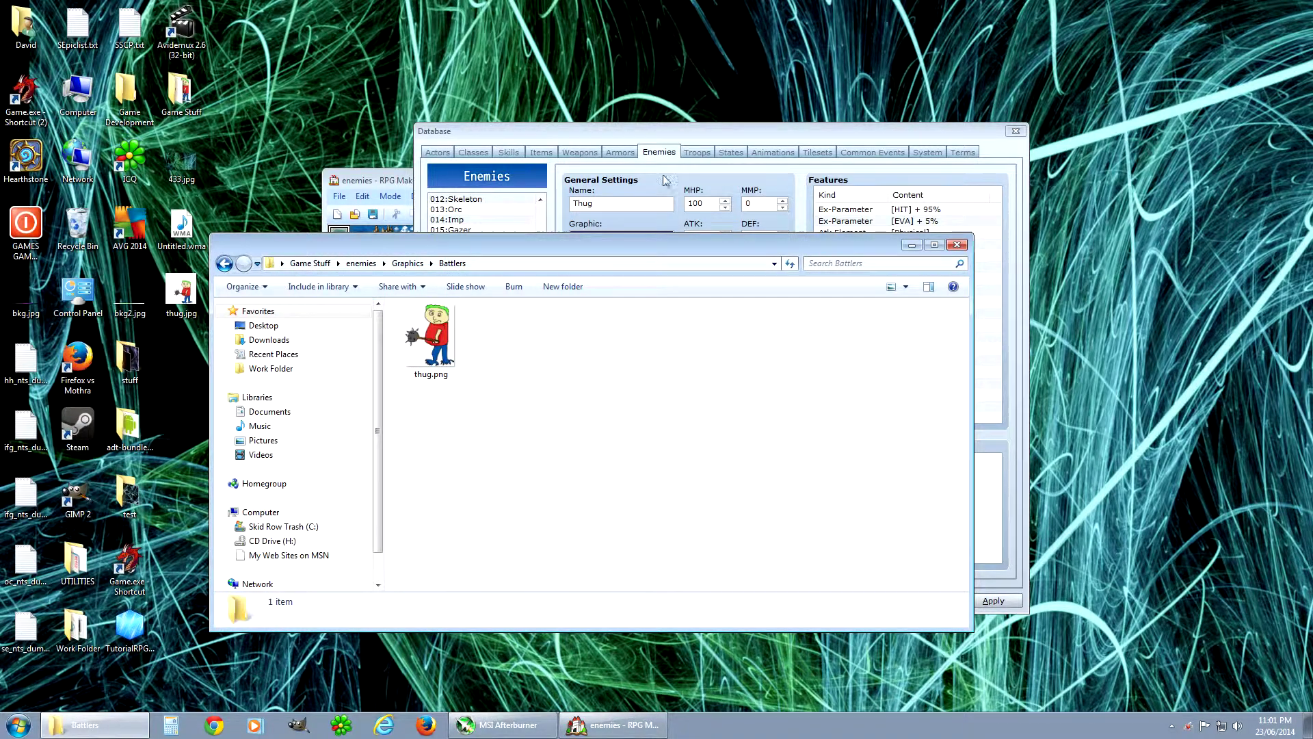
- Switch back to RPG Maker VX Ace, accept the database changes and reopen the database
click(680, 130)
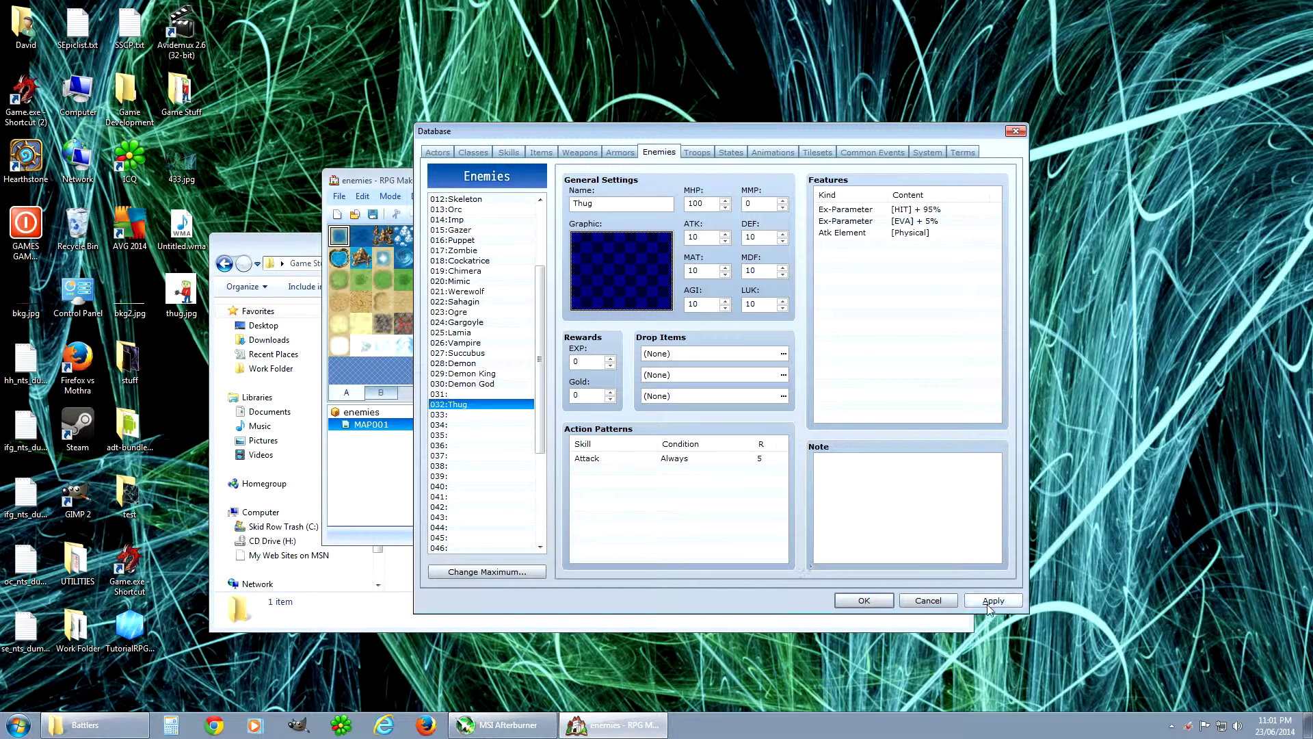
click(877, 601)
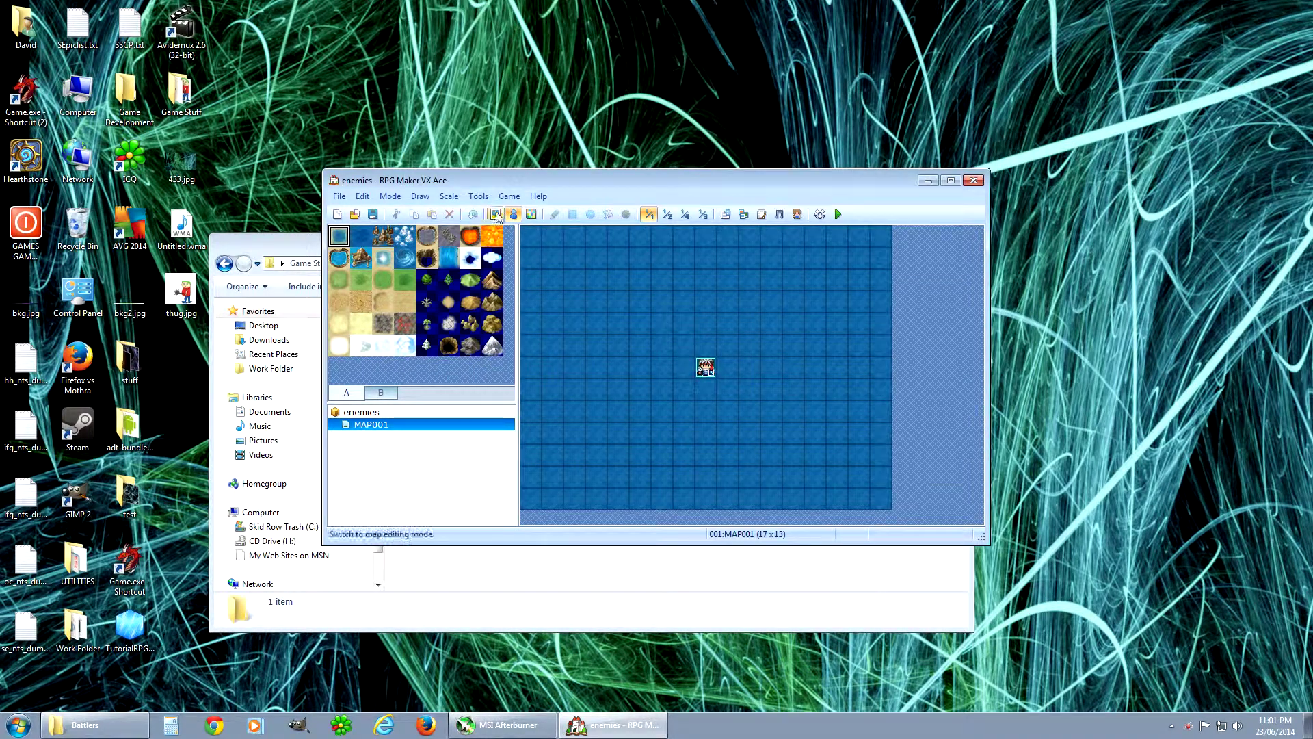
click(477, 197)
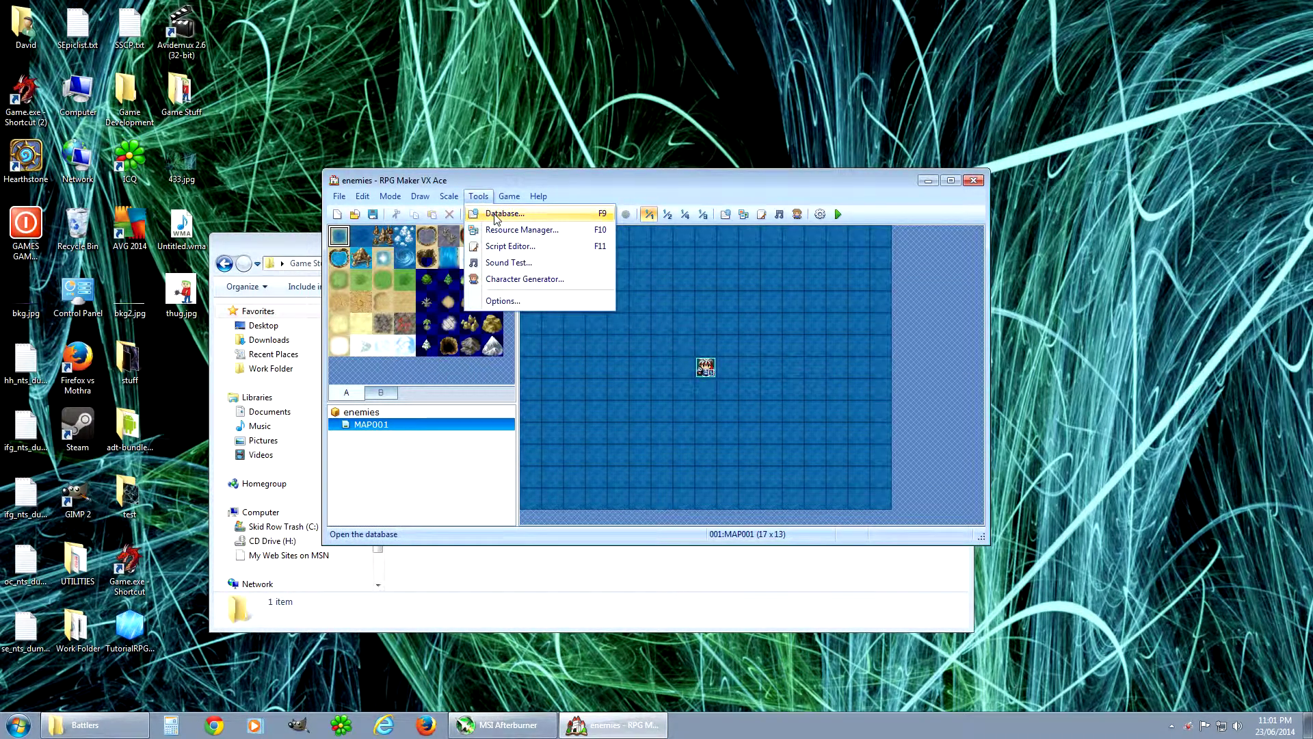
click(504, 214)
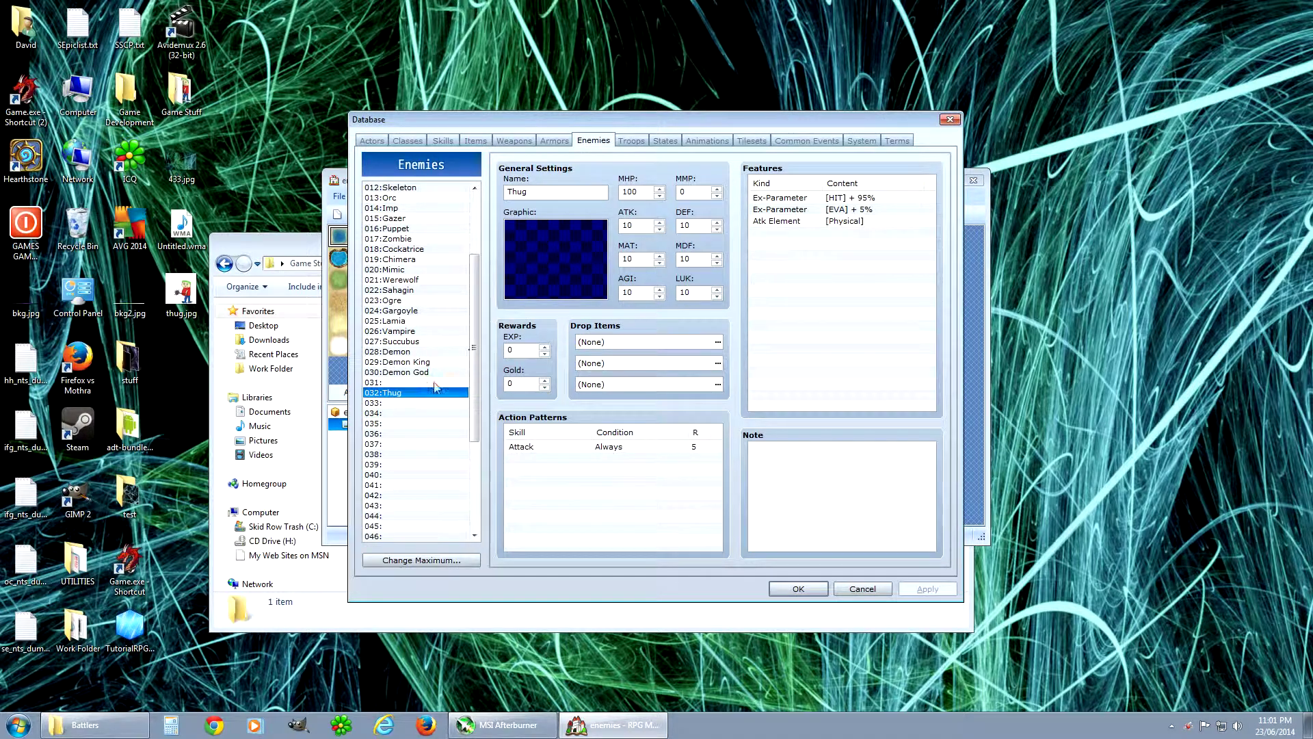
- Preview the custom thug battler graphic and assign it to the Thug enemy
double_click(563, 272)
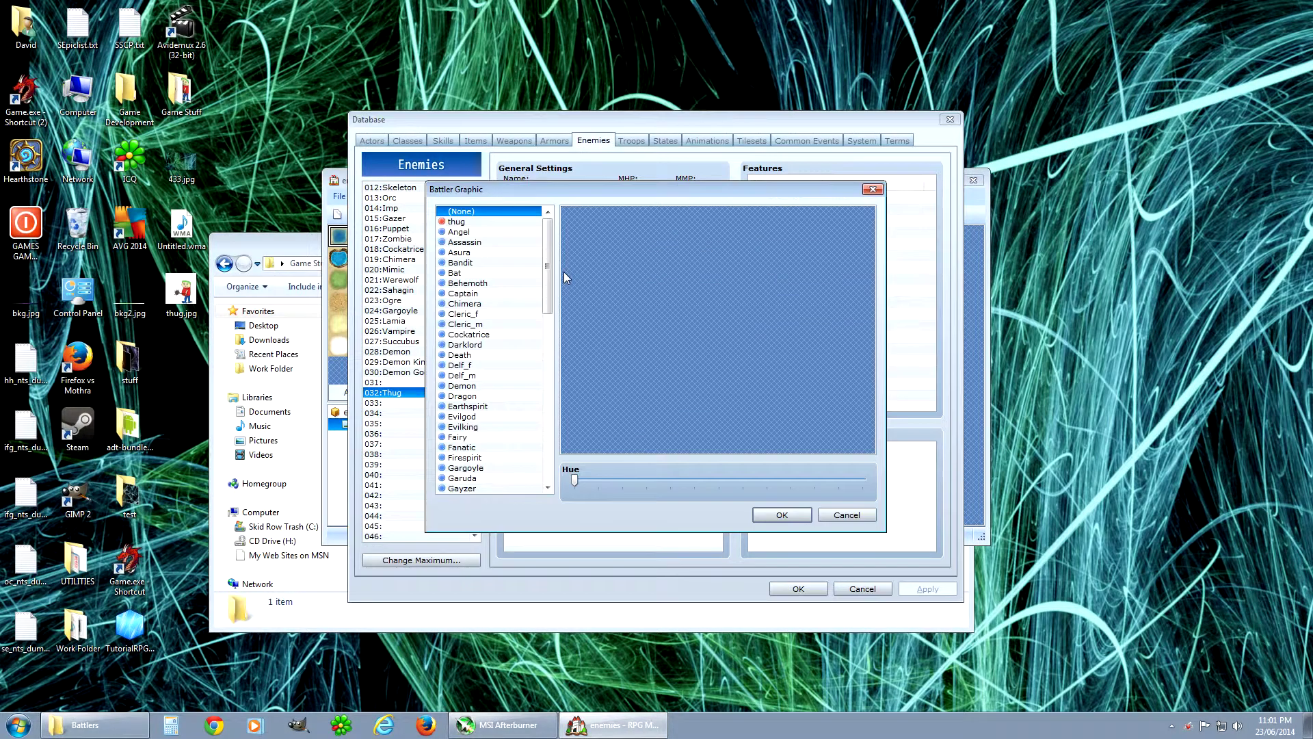
click(456, 223)
drag(872, 268, 873, 212)
drag(647, 448, 759, 440)
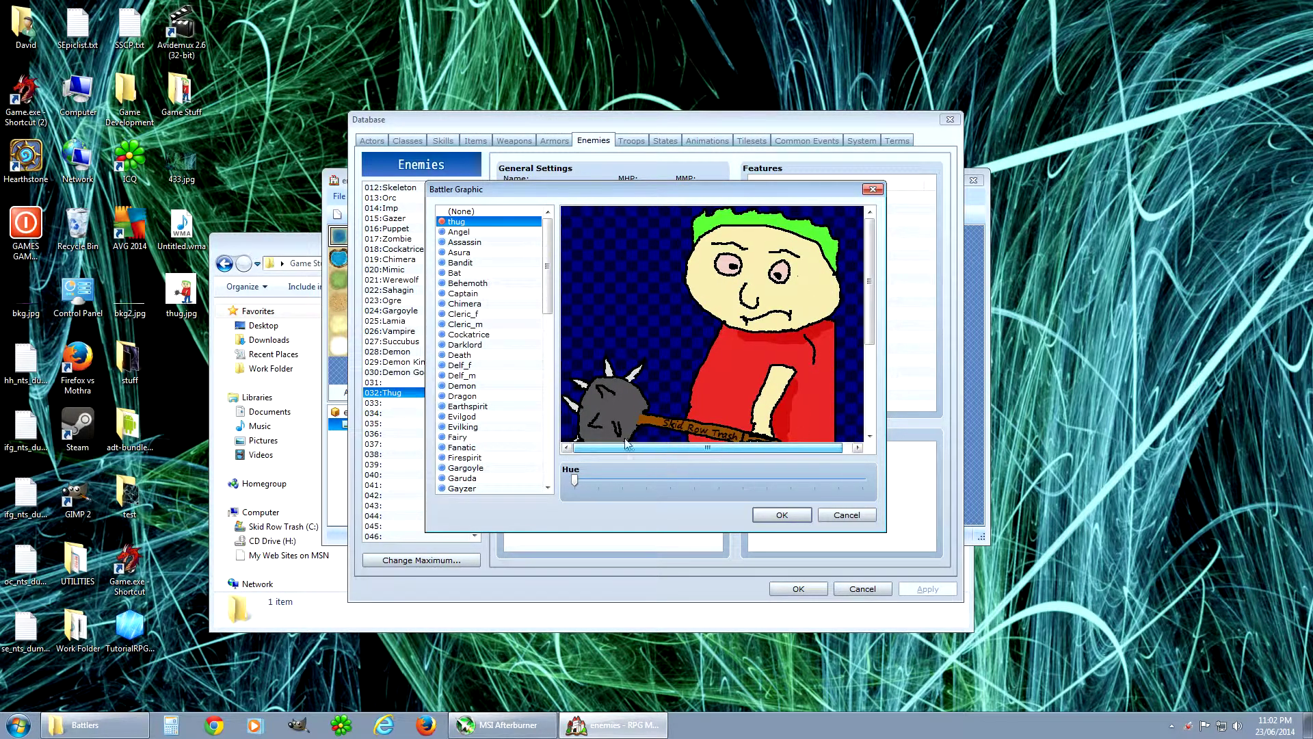
drag(870, 277, 852, 246)
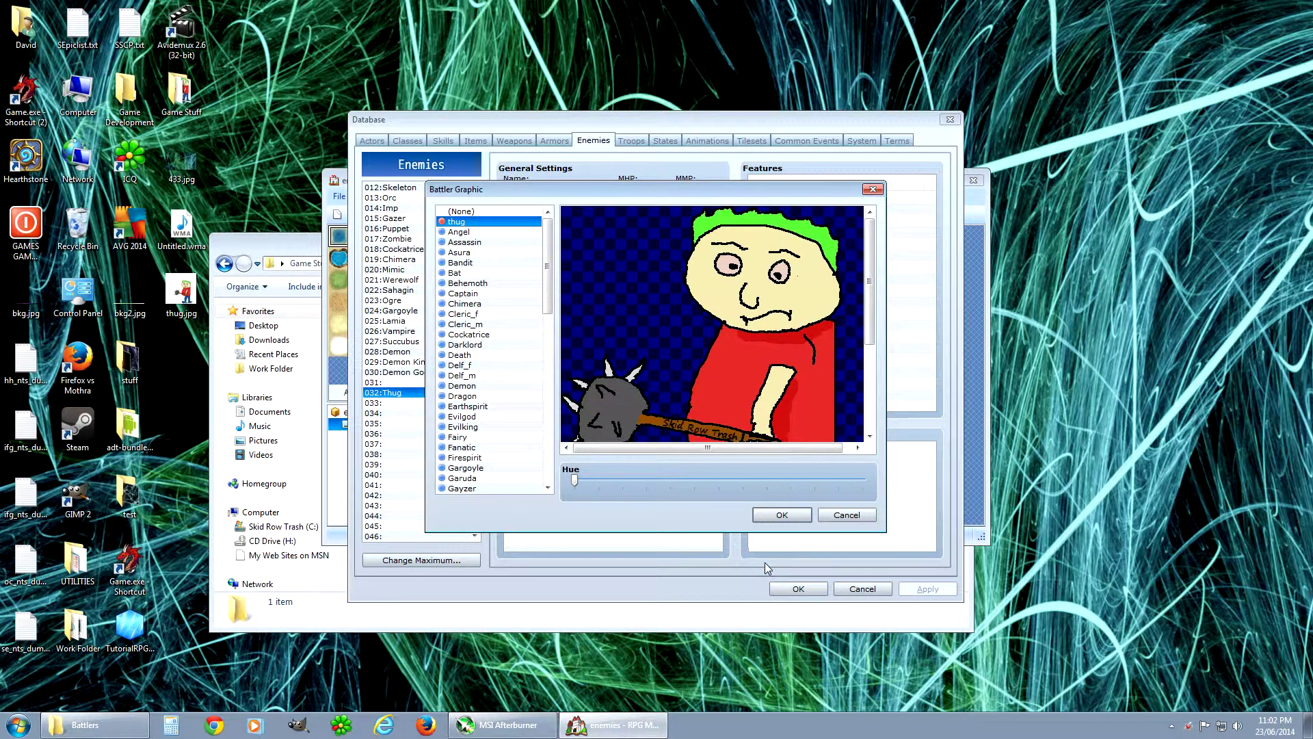
click(783, 514)
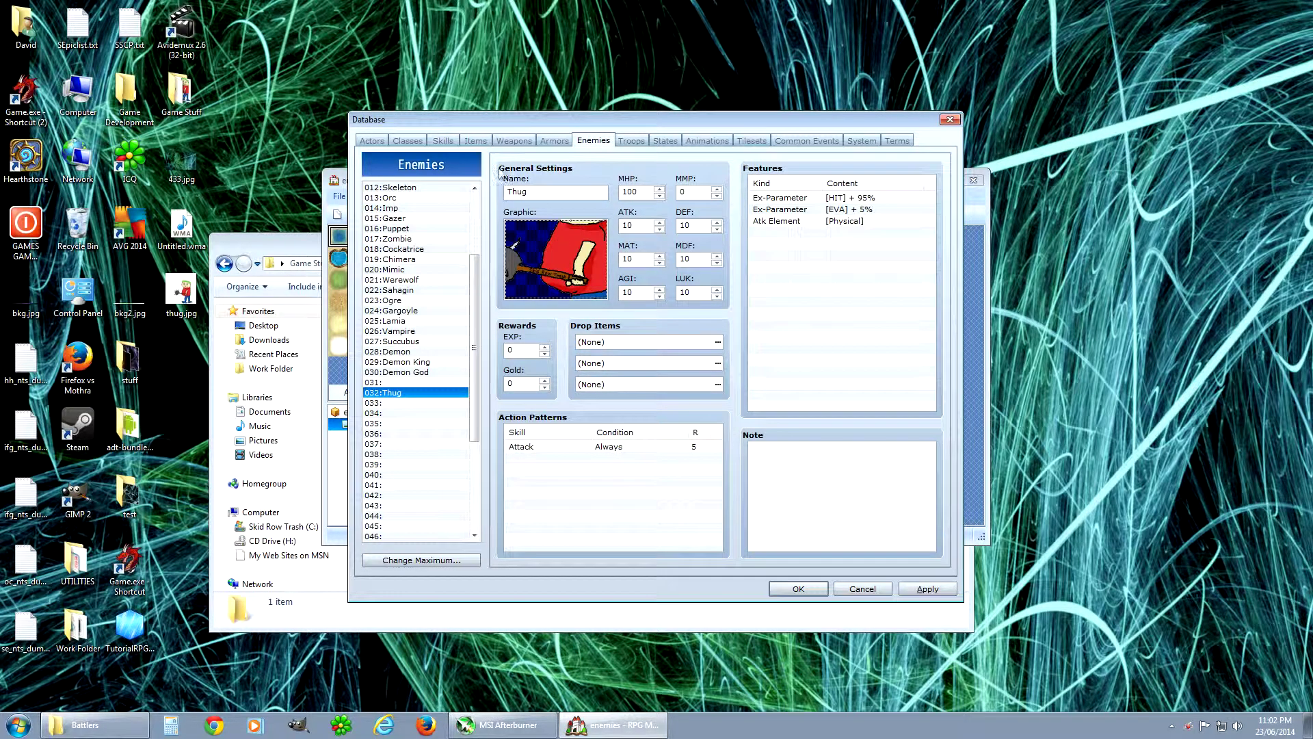
- Reposition the database window, then close it to return to the map editor
drag(621, 125, 668, 122)
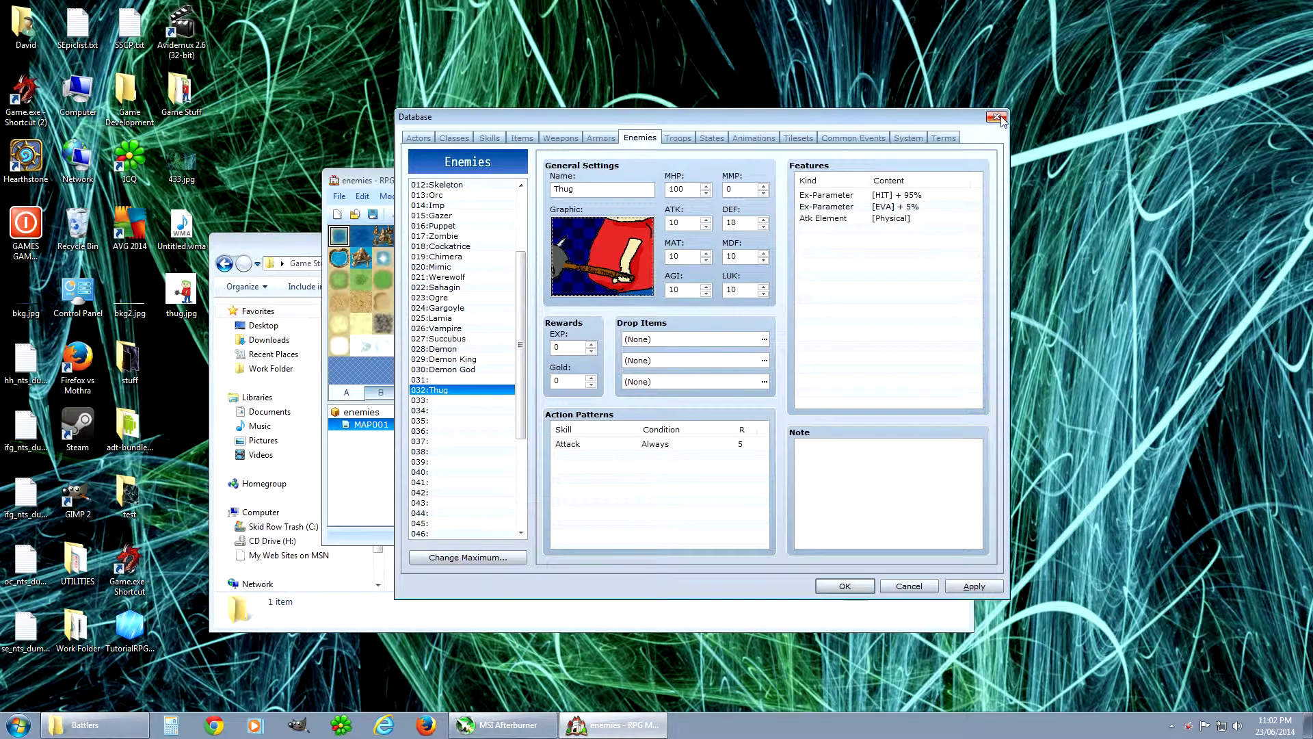
click(687, 140)
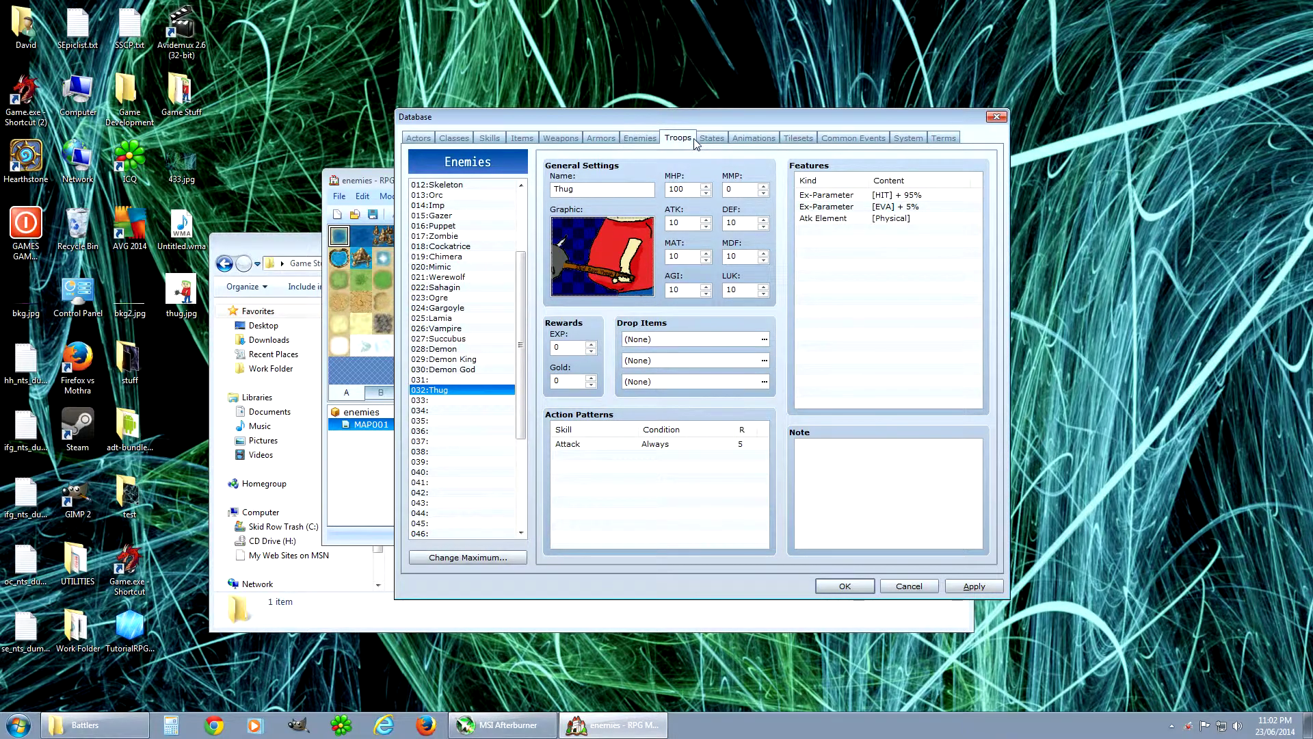
click(641, 139)
click(995, 117)
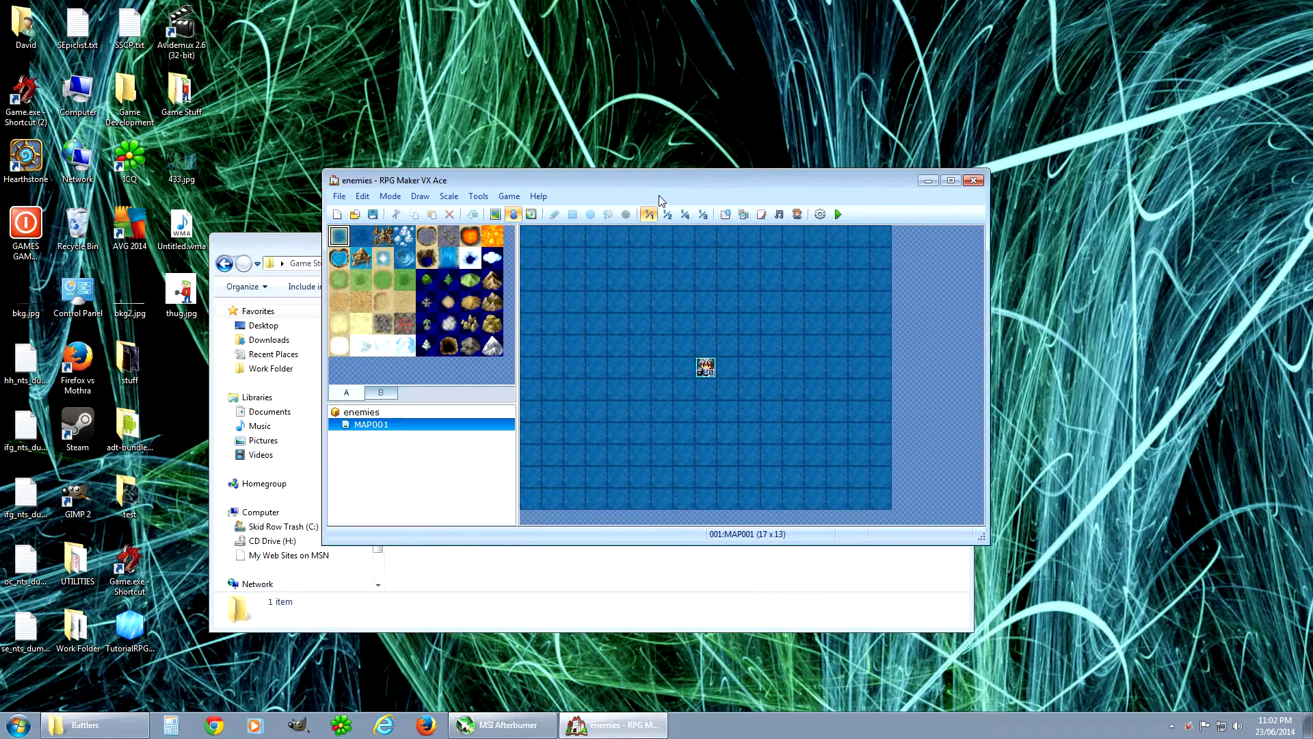
- Preview the custom thug graphic under Graphics/Battlers in the Resource Manager
click(478, 196)
click(507, 236)
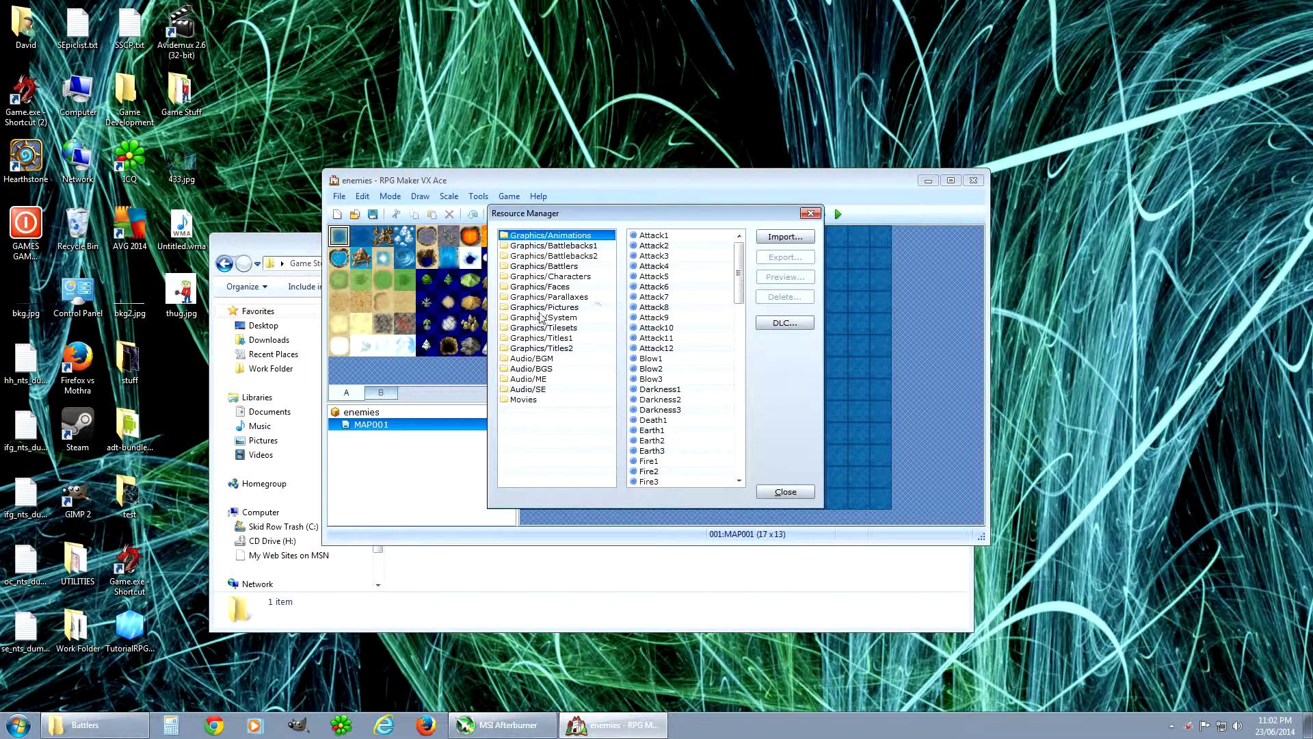
click(562, 267)
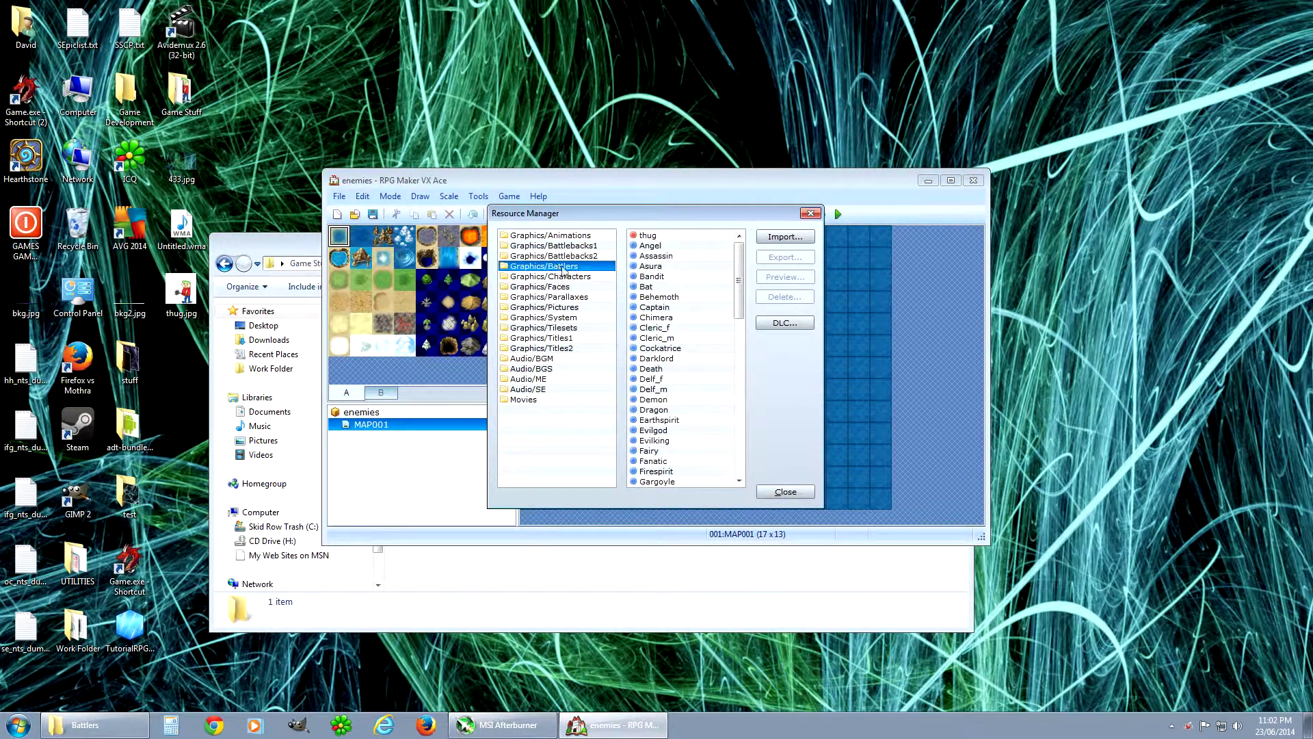
click(661, 237)
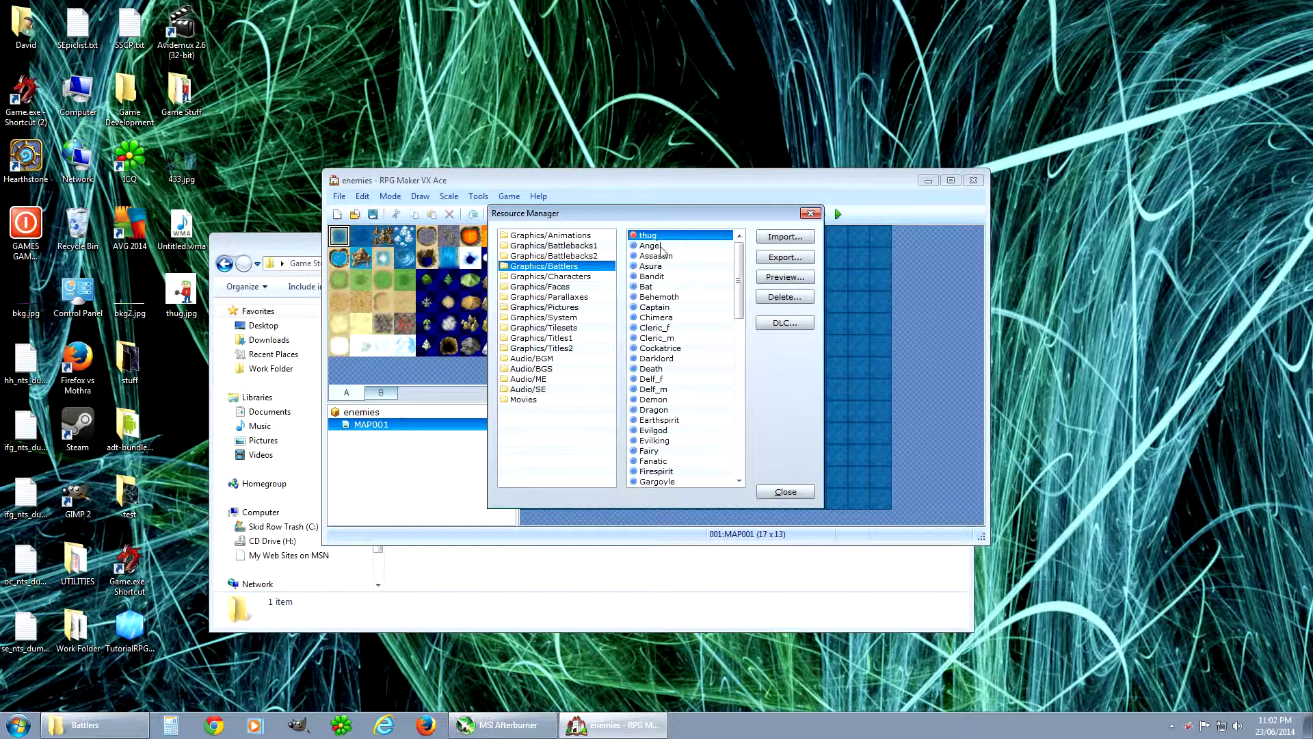
click(785, 277)
click(783, 571)
- Preview the stock Cleric_m and Earthspirit battlers to compare their sizes with the thug
click(655, 338)
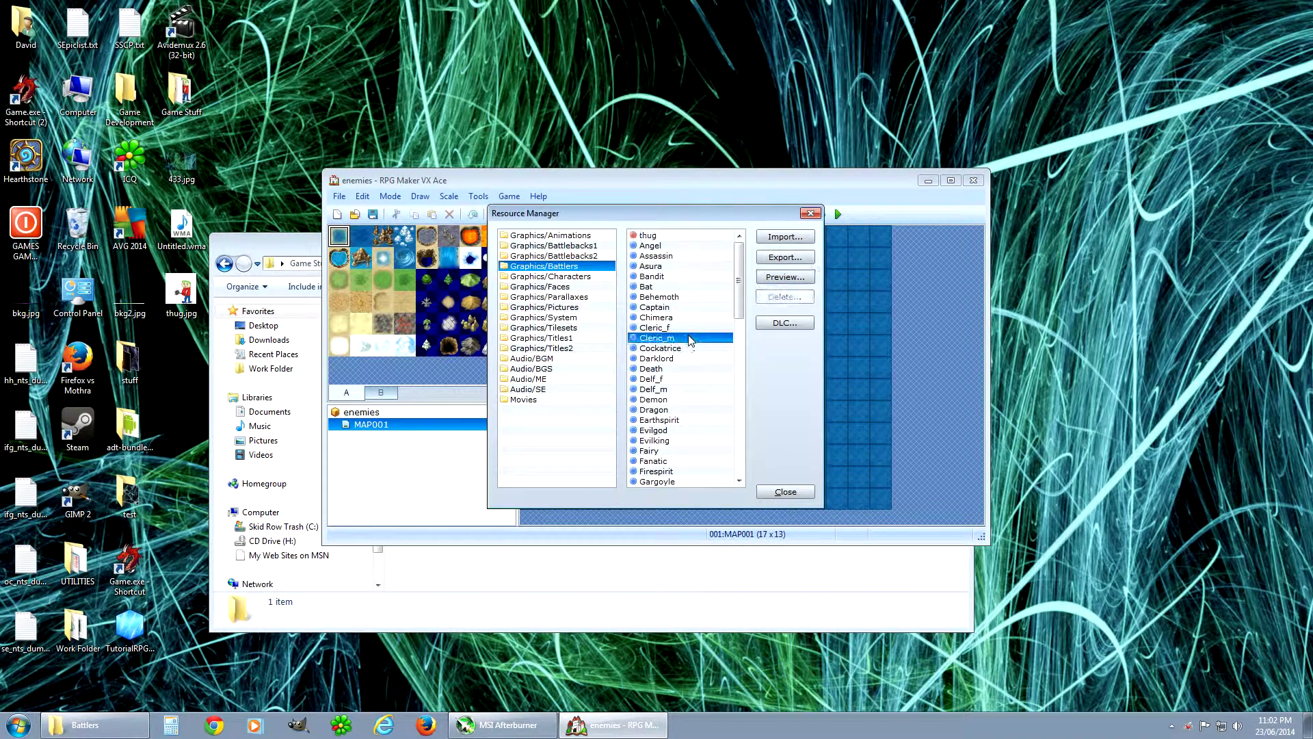
click(791, 283)
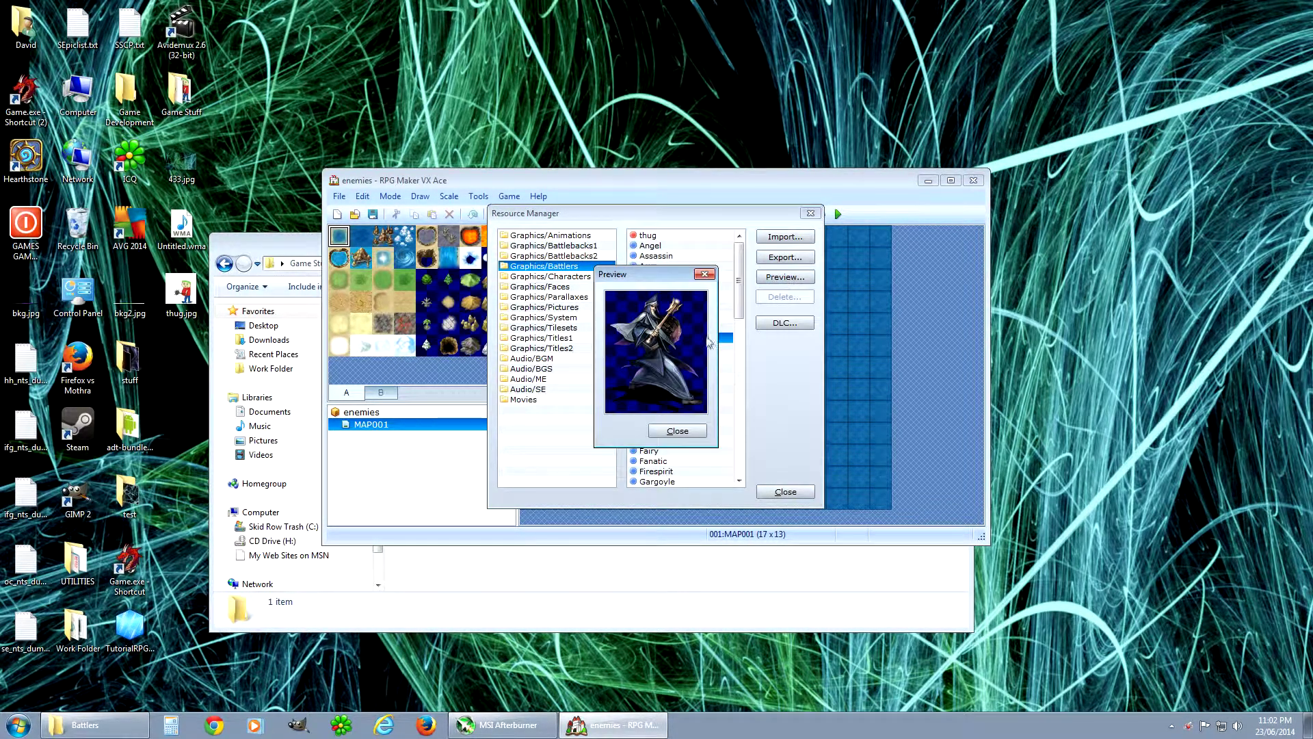
click(677, 437)
click(660, 420)
click(787, 280)
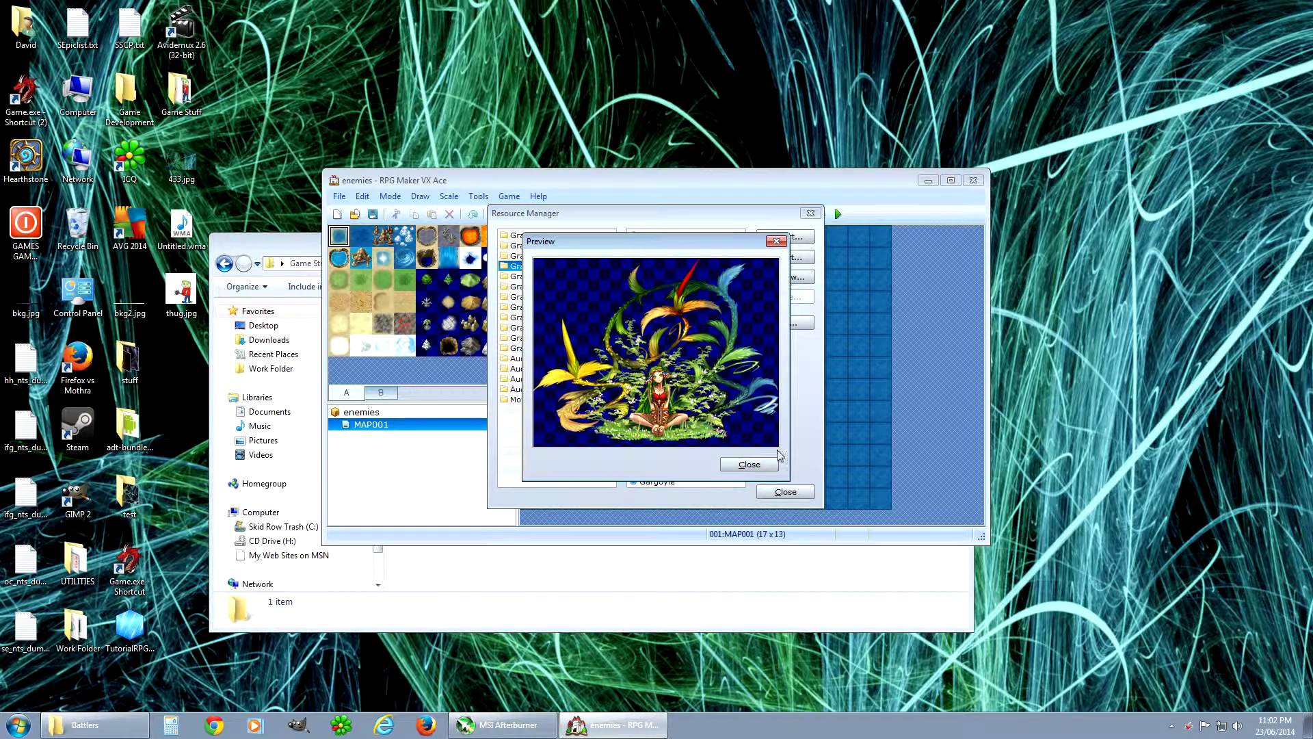
click(780, 457)
click(696, 339)
click(777, 279)
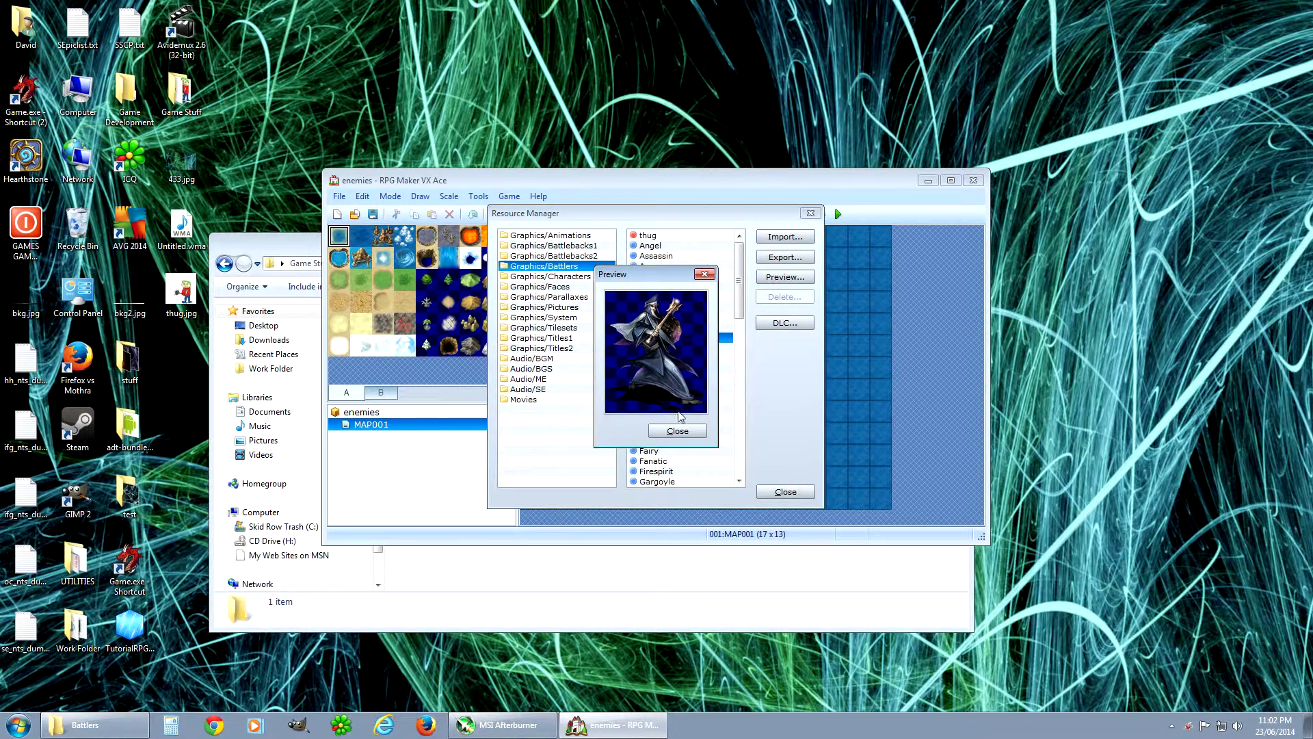
click(679, 437)
- Preview the stock Dragon battler, export it as Dragon.png to the New stuff folder and close the Resource Manager
click(655, 409)
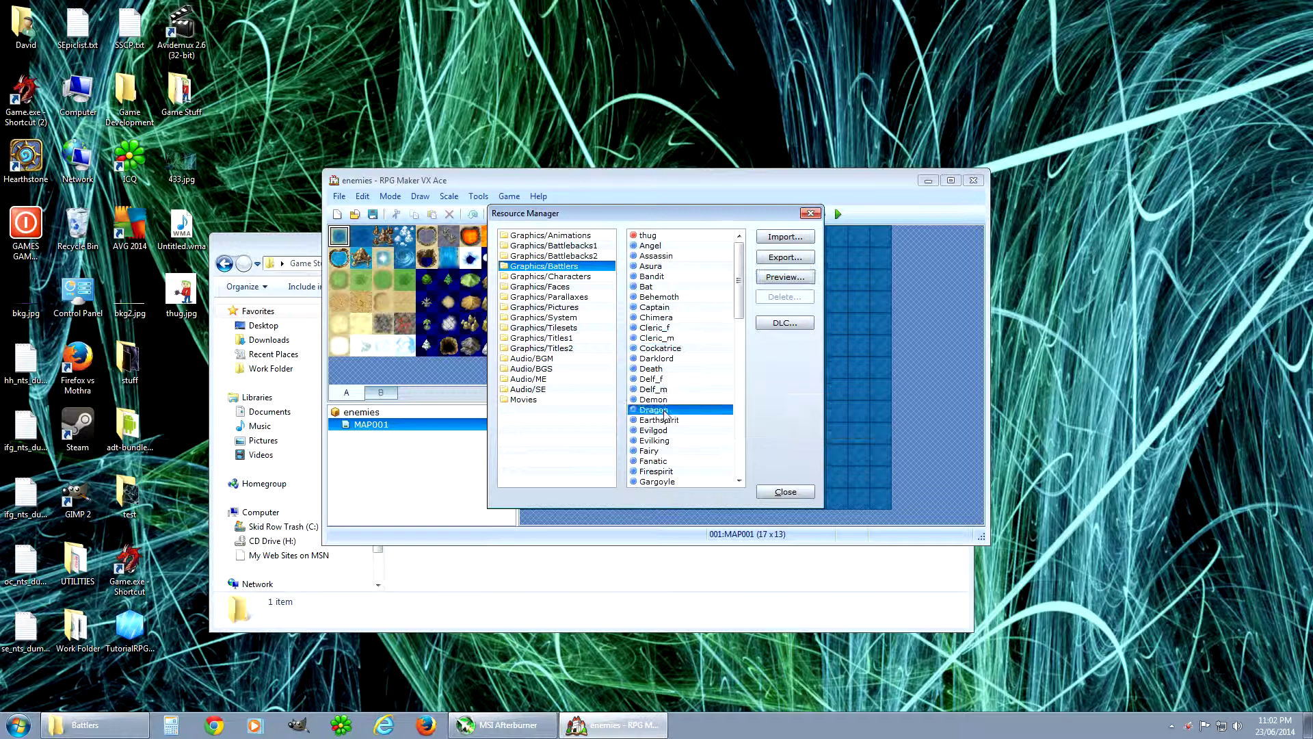
click(785, 277)
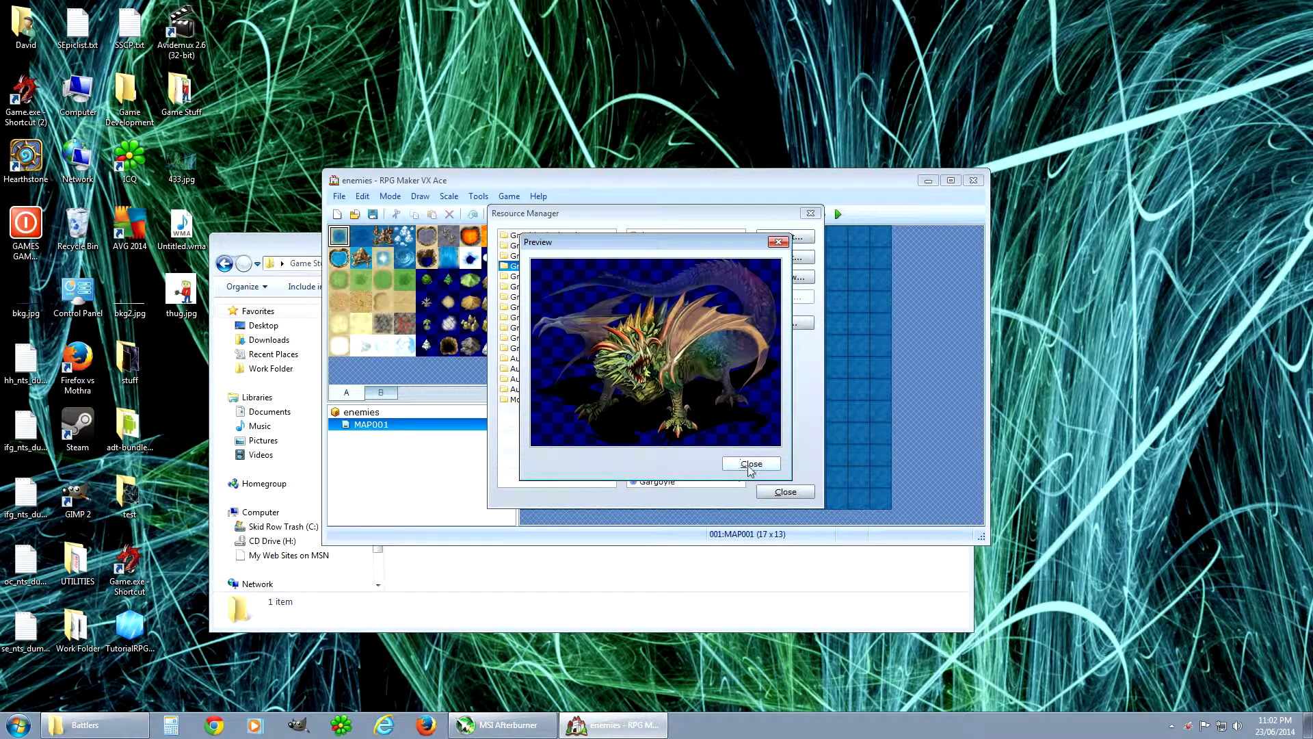
click(750, 464)
click(792, 265)
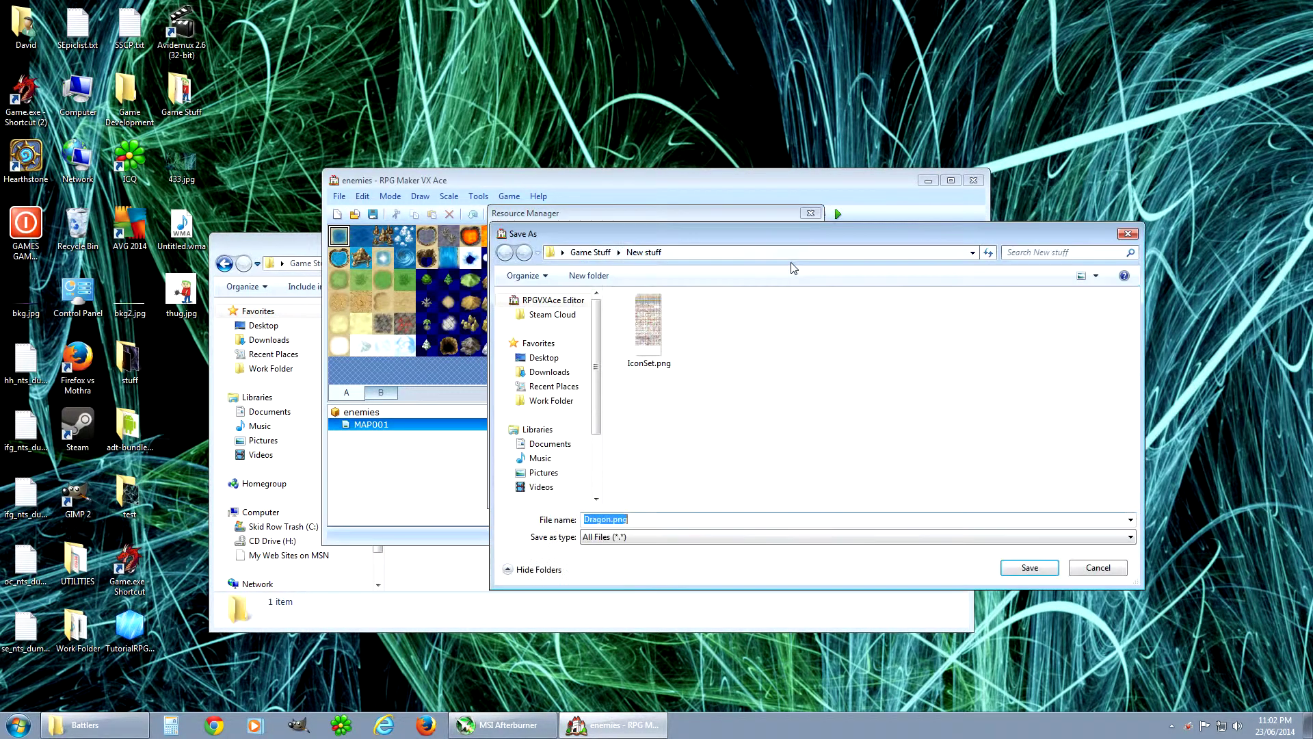
click(1049, 573)
click(800, 494)
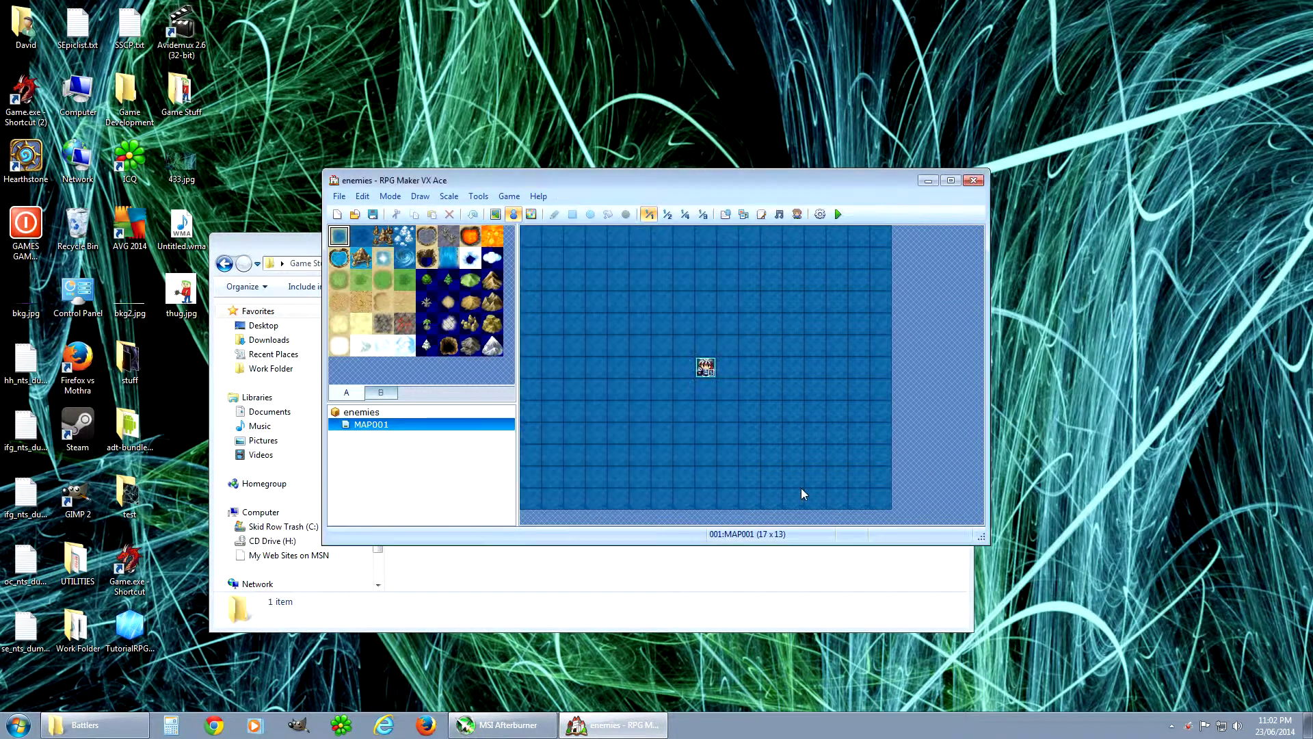
- Switch to Windows Explorer, open the New stuff folder in Game Stuff and check the pixel dimensions of Dragon.png
click(723, 560)
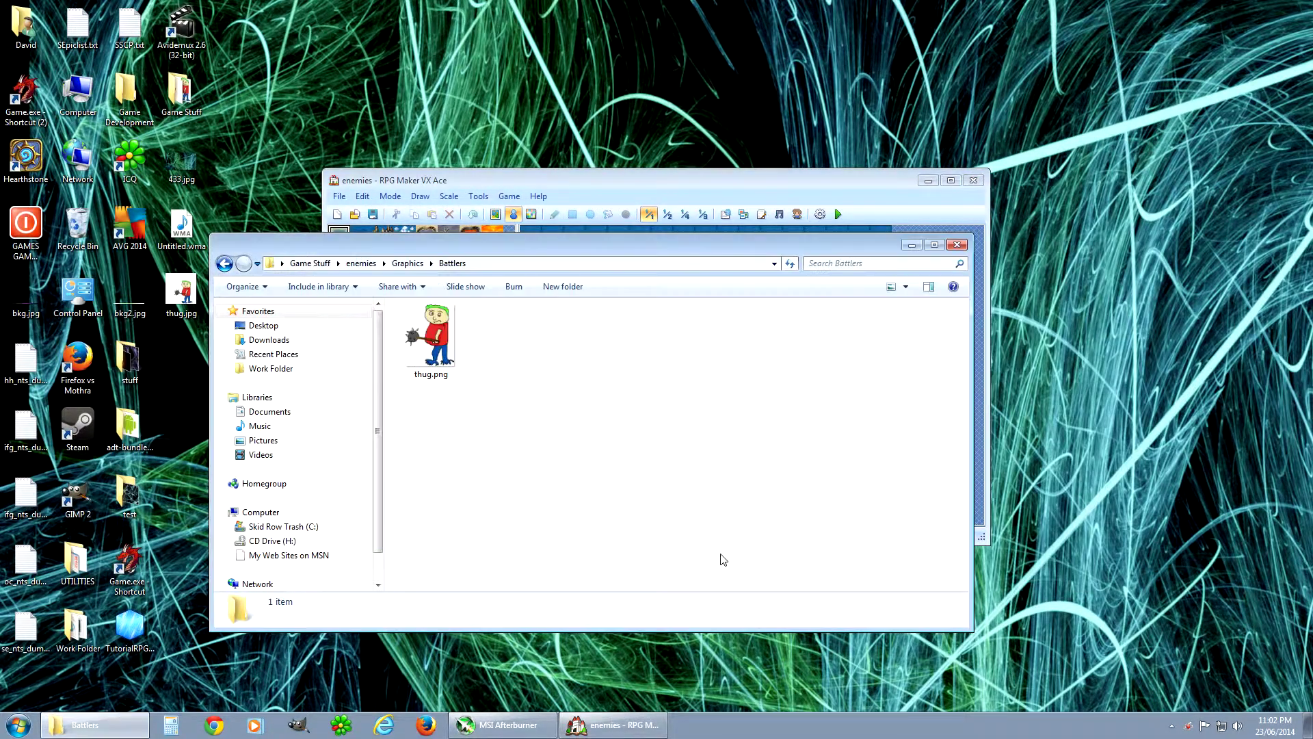
click(225, 264)
click(225, 264)
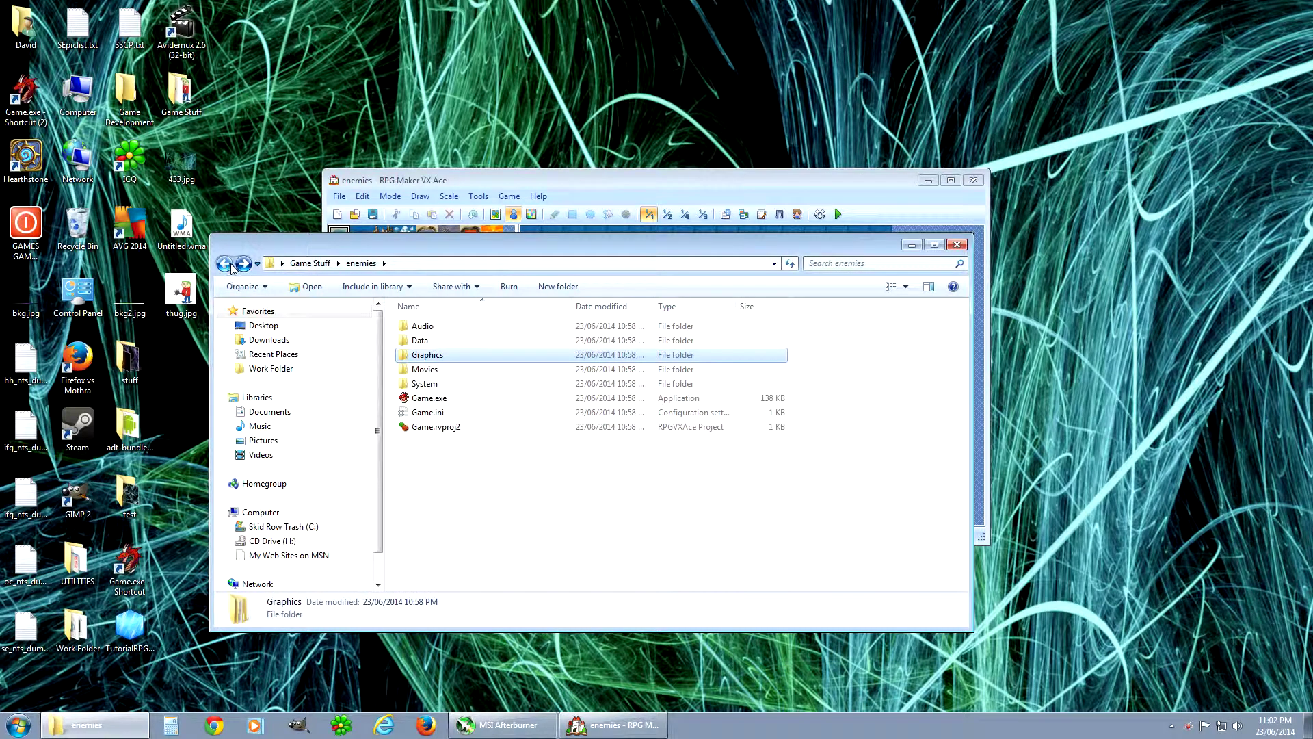
click(243, 264)
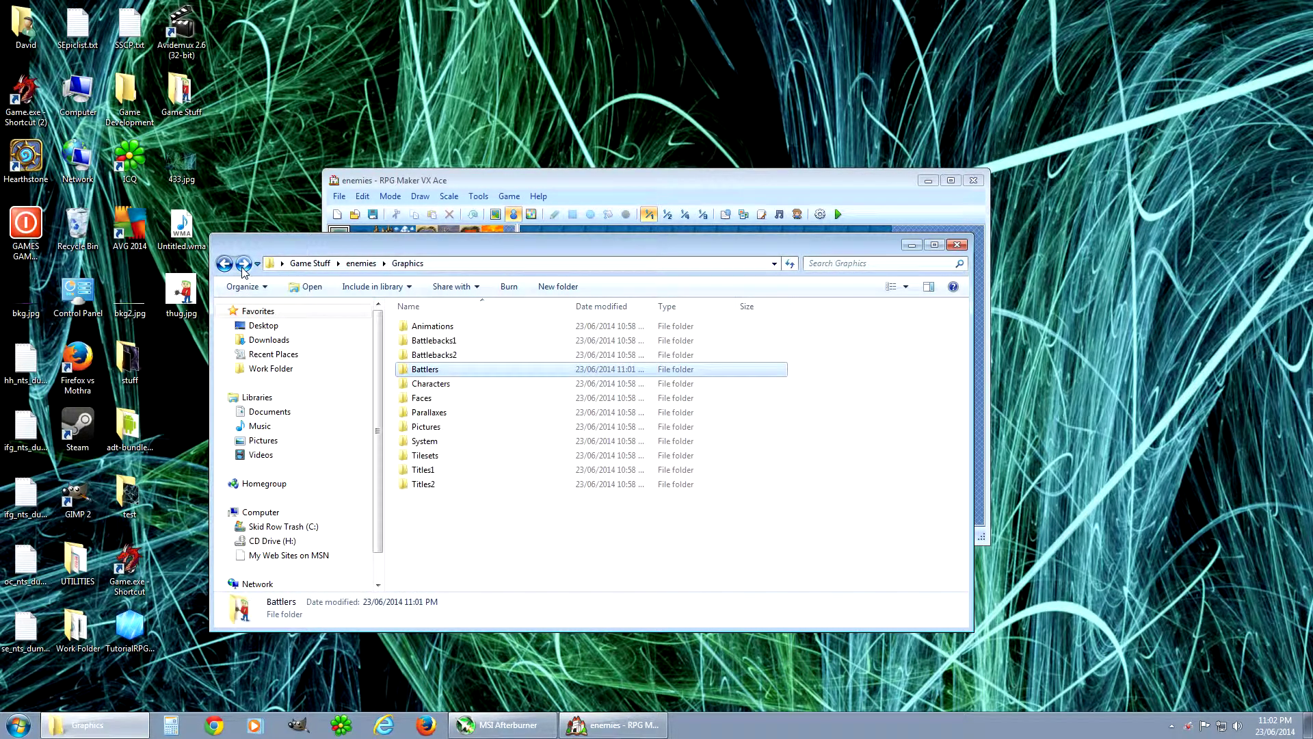
click(224, 264)
click(223, 265)
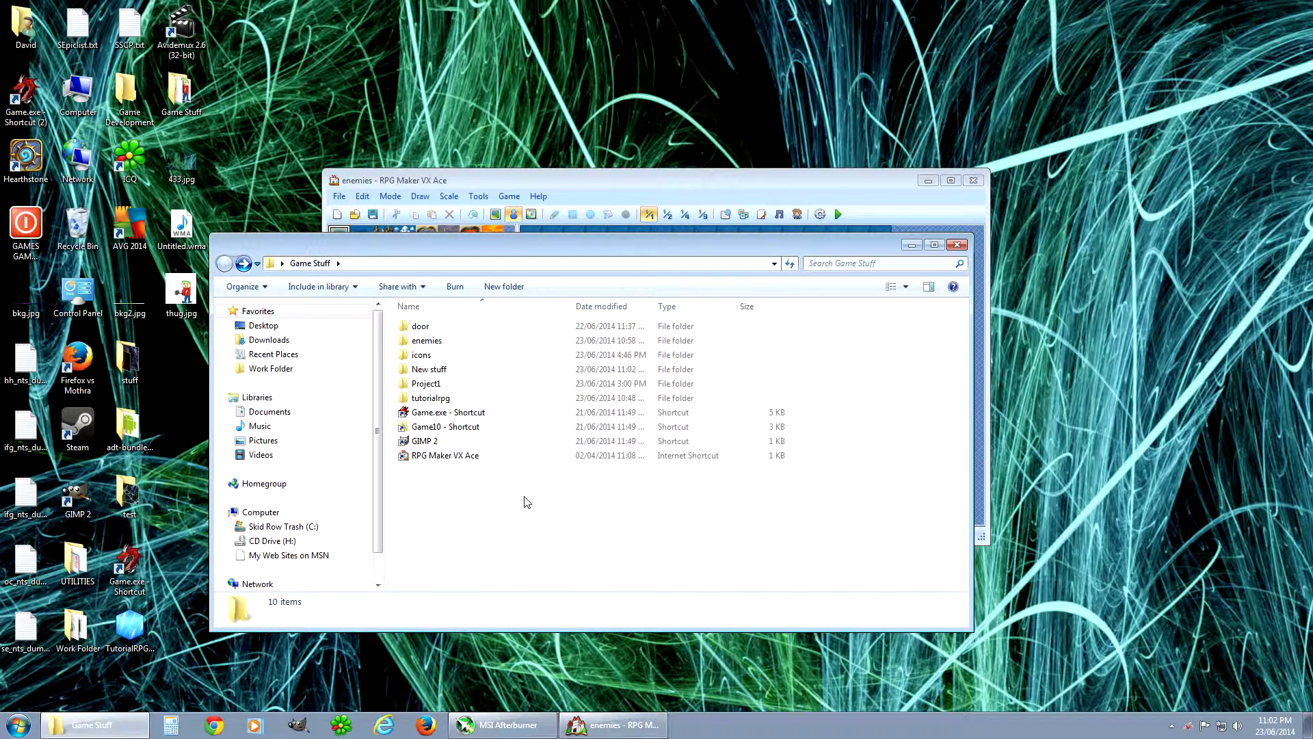
double_click(429, 369)
click(422, 351)
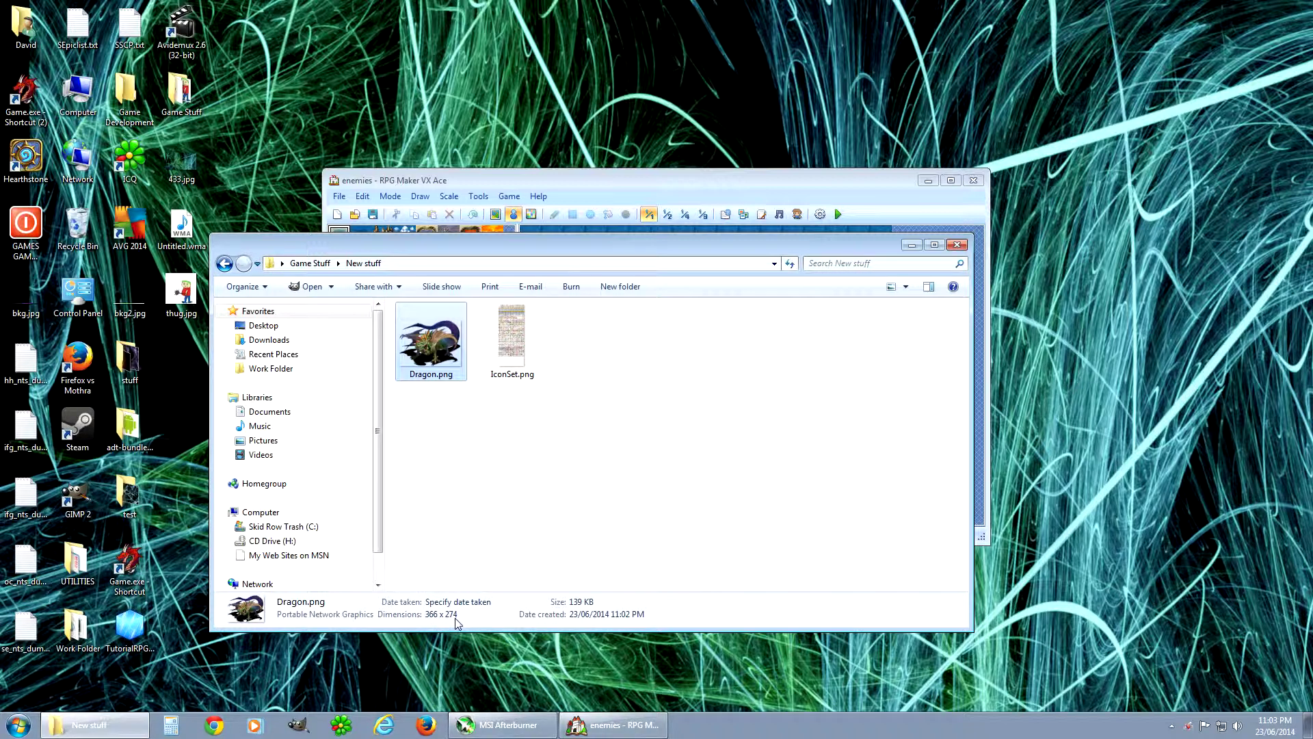
- Go to the enemies project's Graphics\Battlers folder and open thug.png in GIMP
click(224, 264)
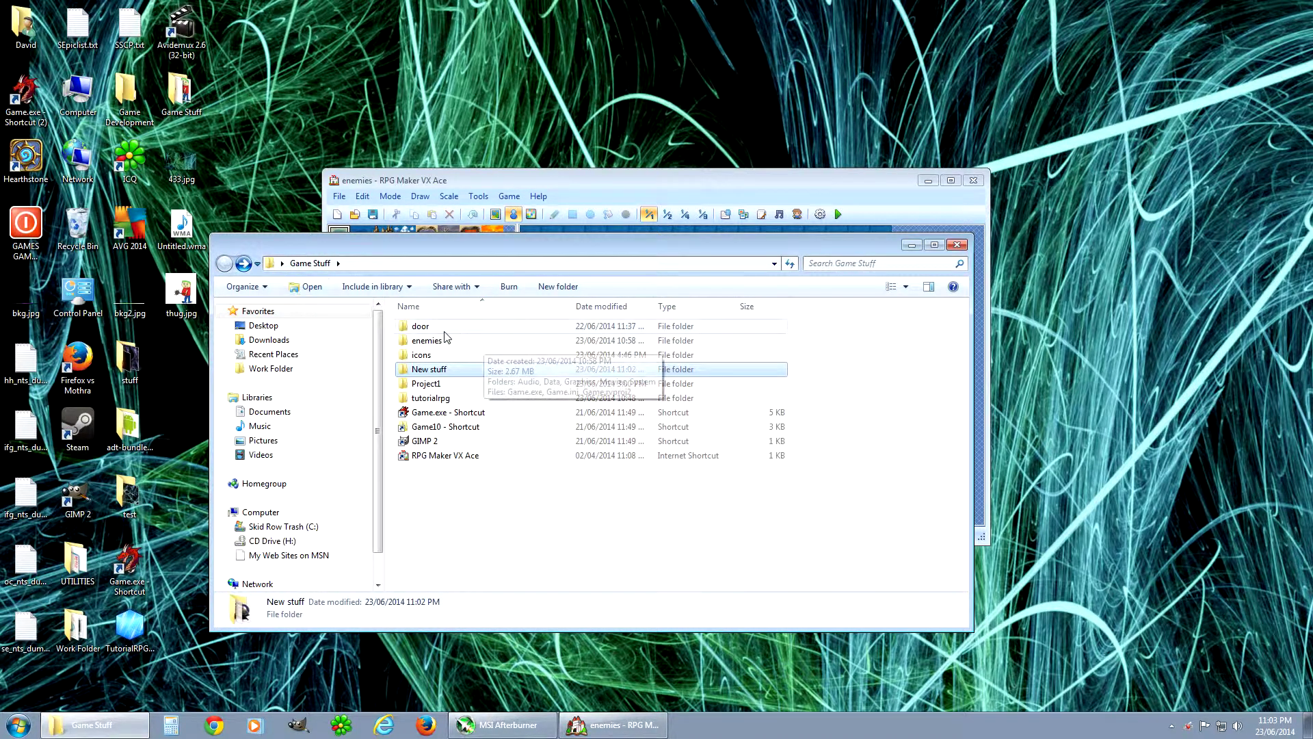
double_click(426, 340)
double_click(441, 361)
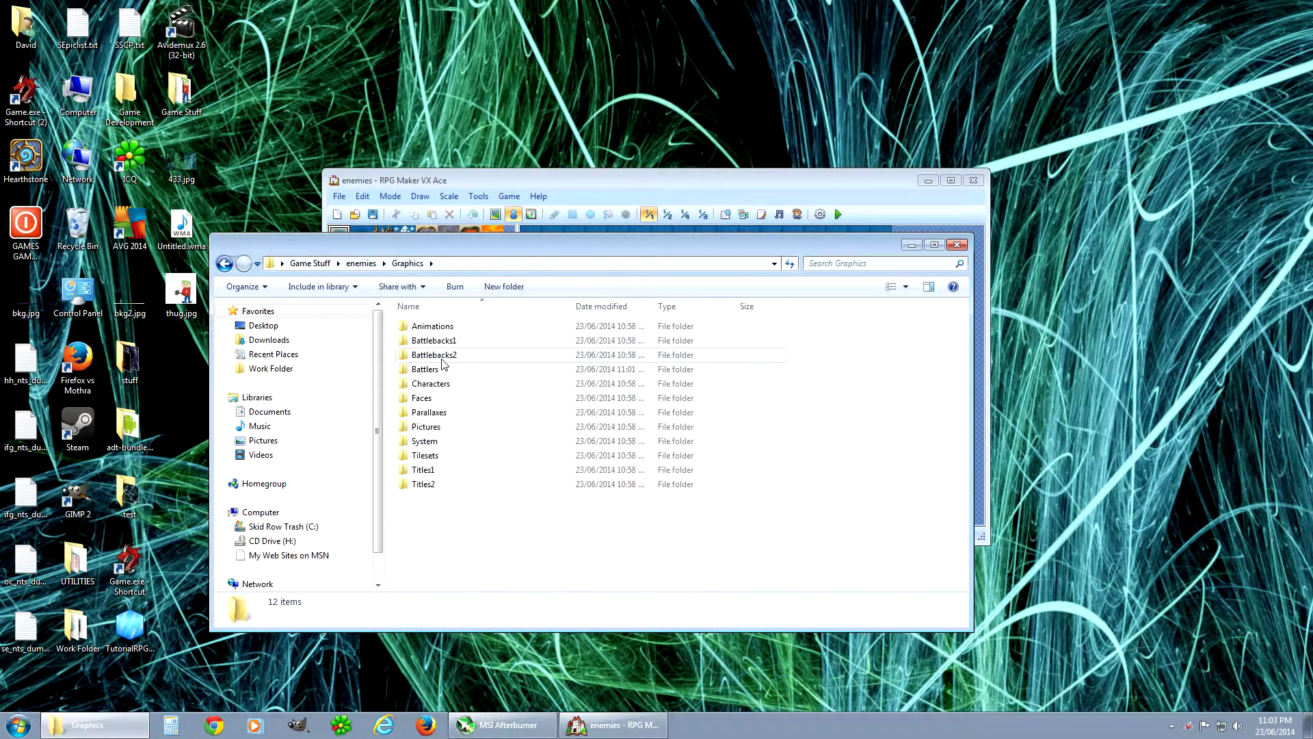
double_click(443, 371)
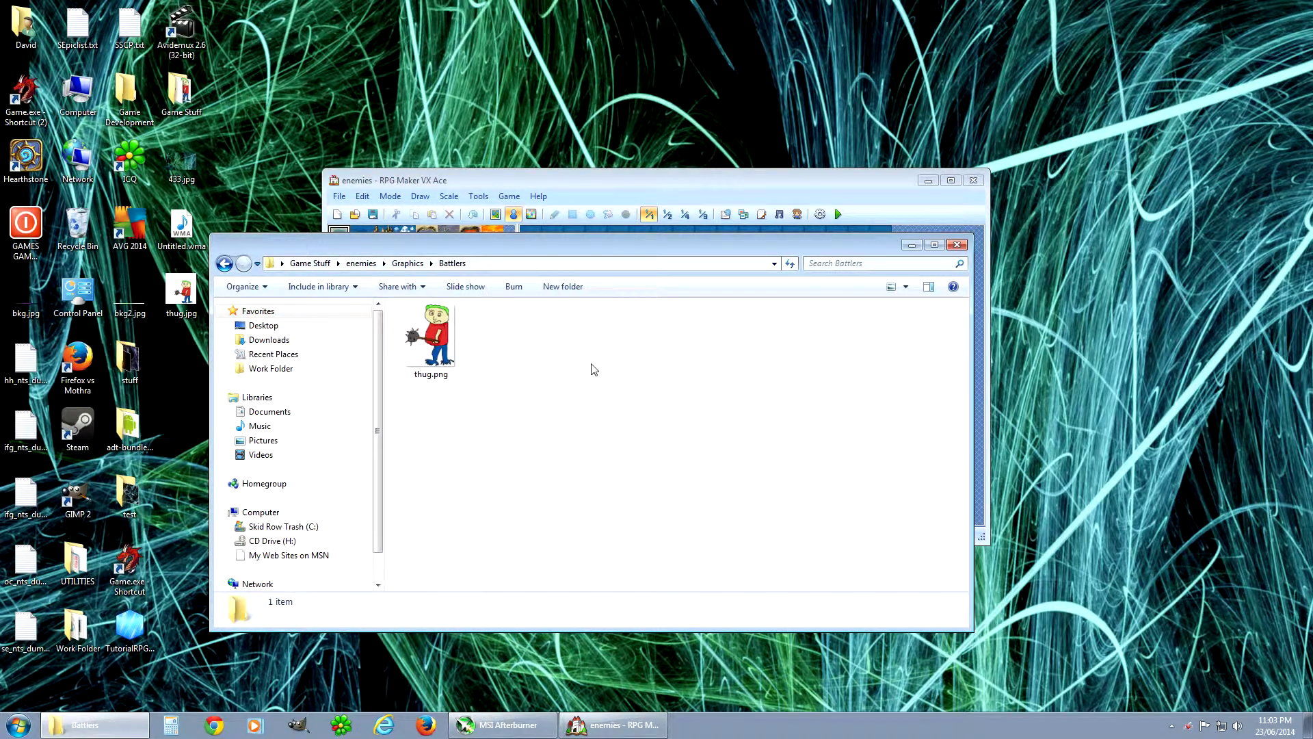
double_click(430, 348)
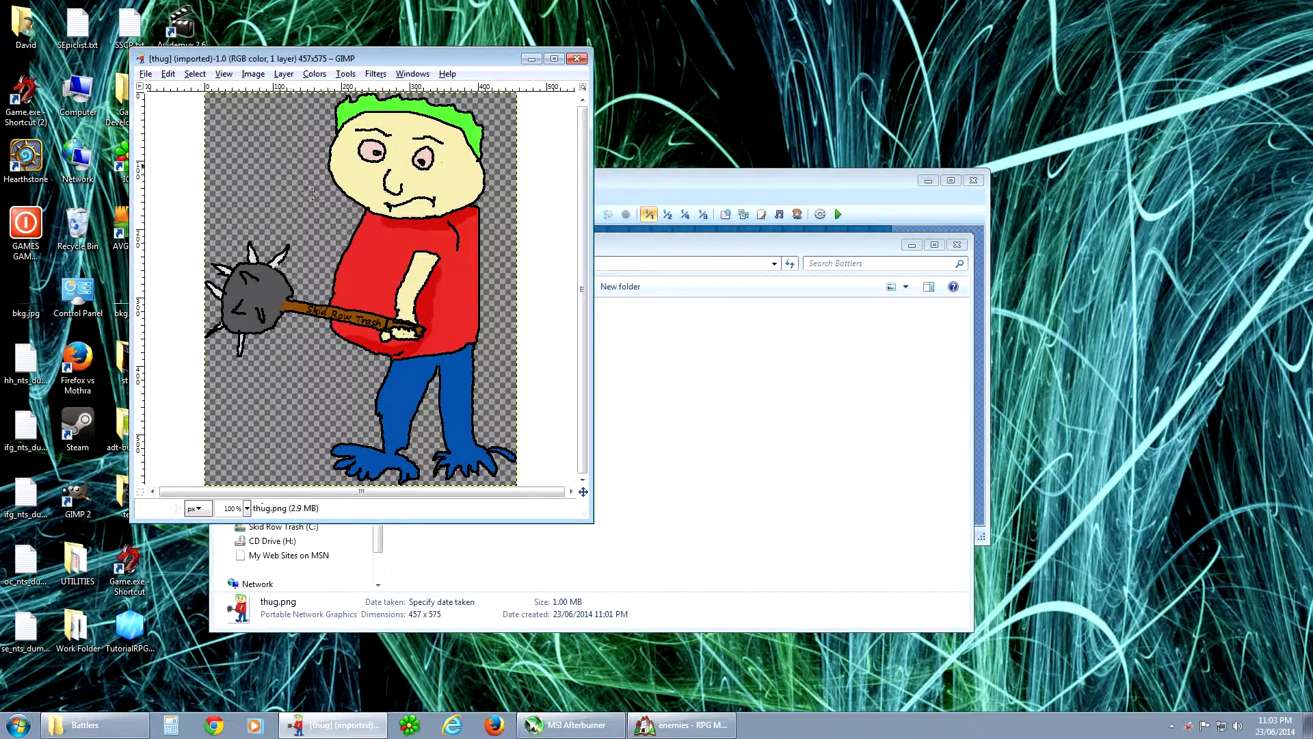
- Scale the thug layer down to about 135 × 169 px, anchored at the canvas's lower-left corner
click(142, 185)
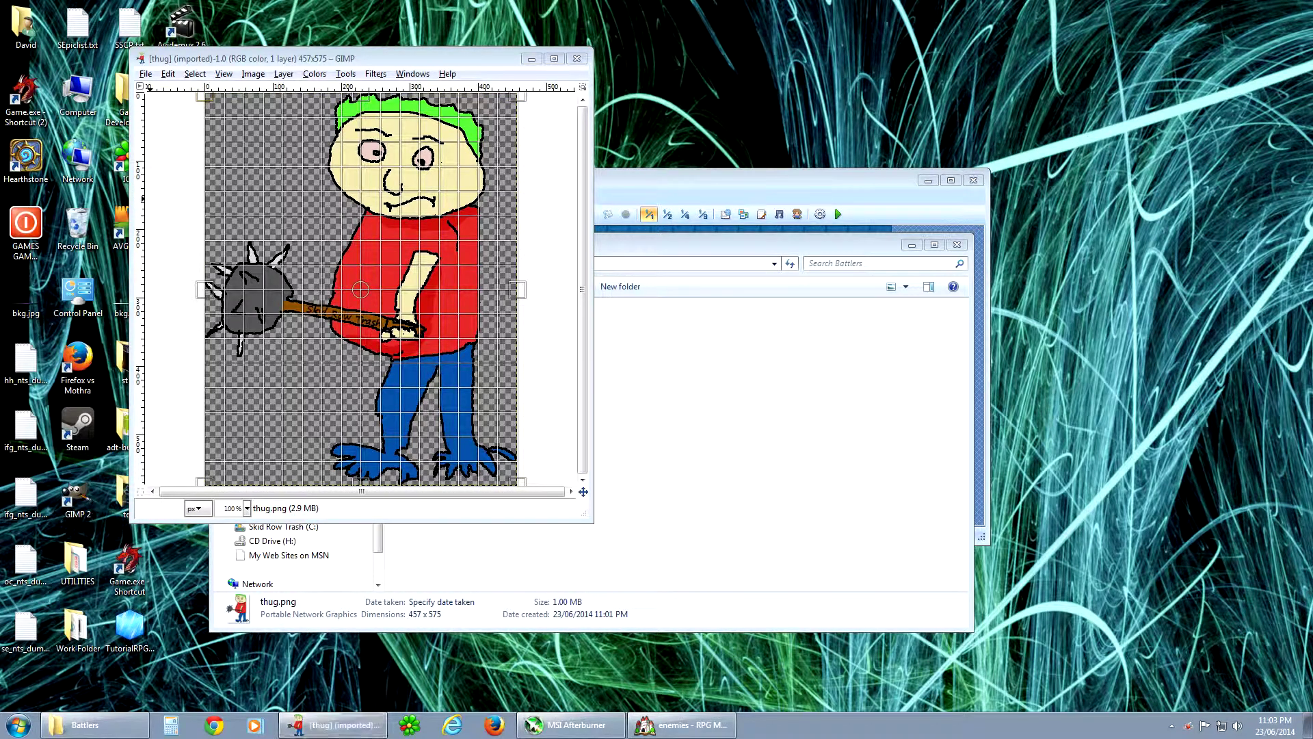
drag(522, 99, 342, 342)
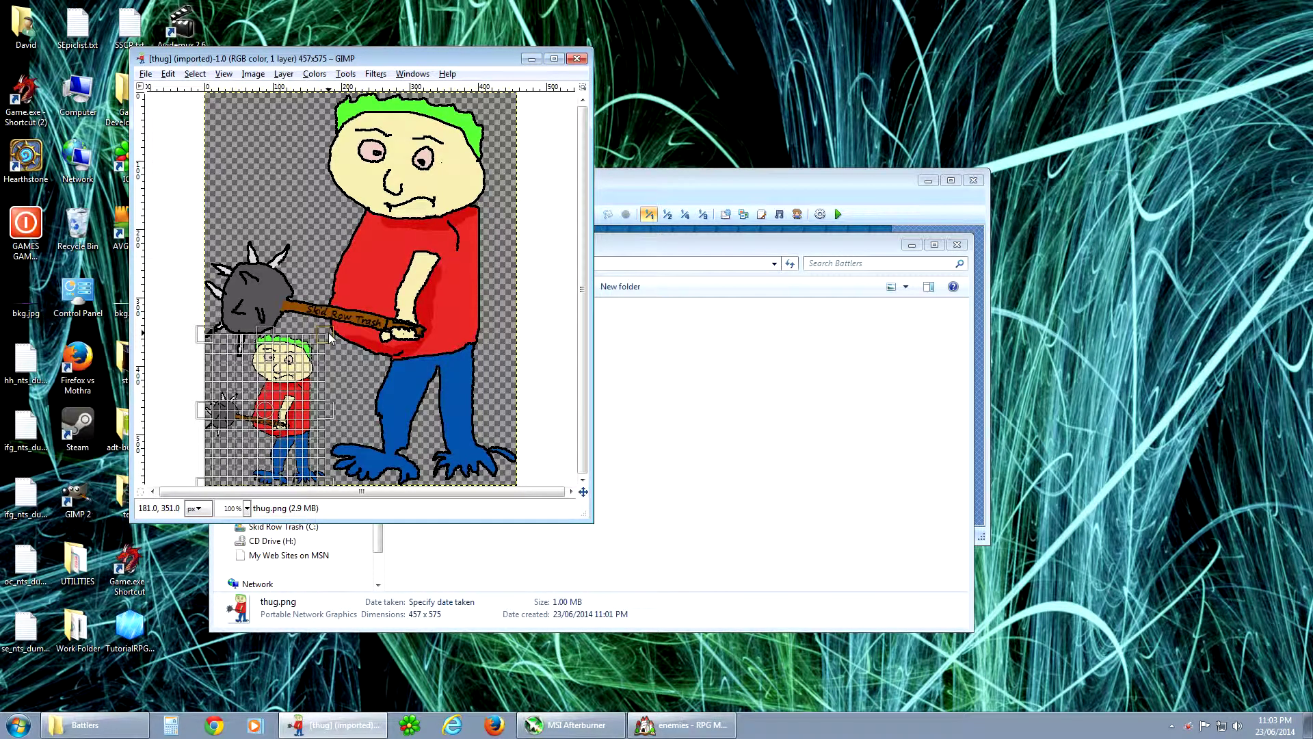
drag(329, 338, 321, 369)
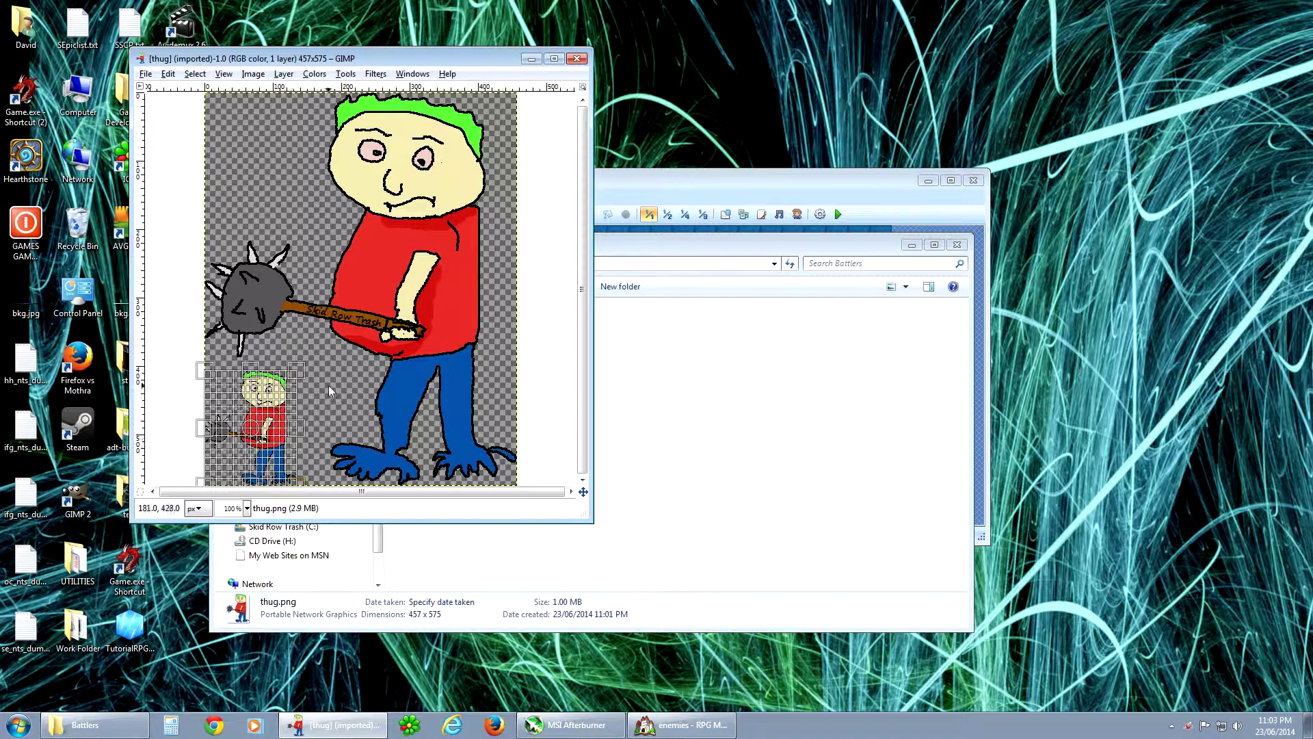
key(Return)
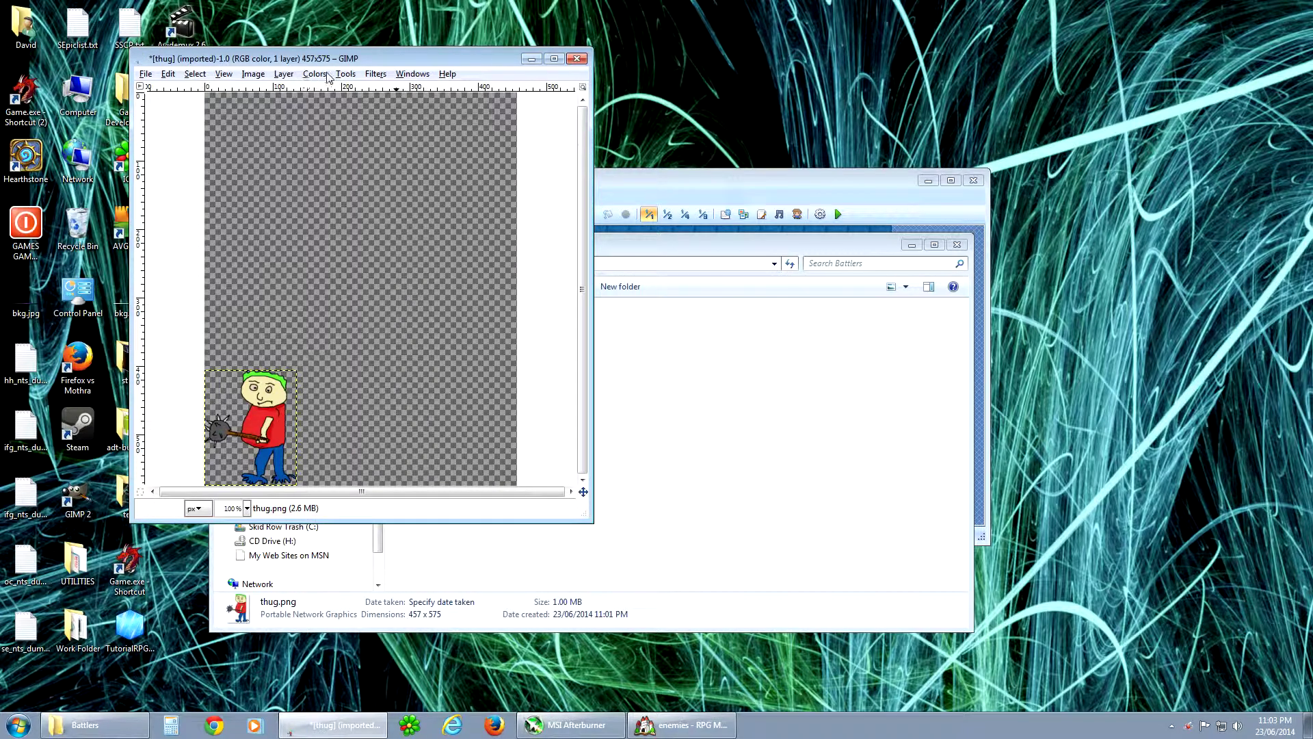
- Select the entire image and cut the scaled-down thug from the canvas
click(374, 74)
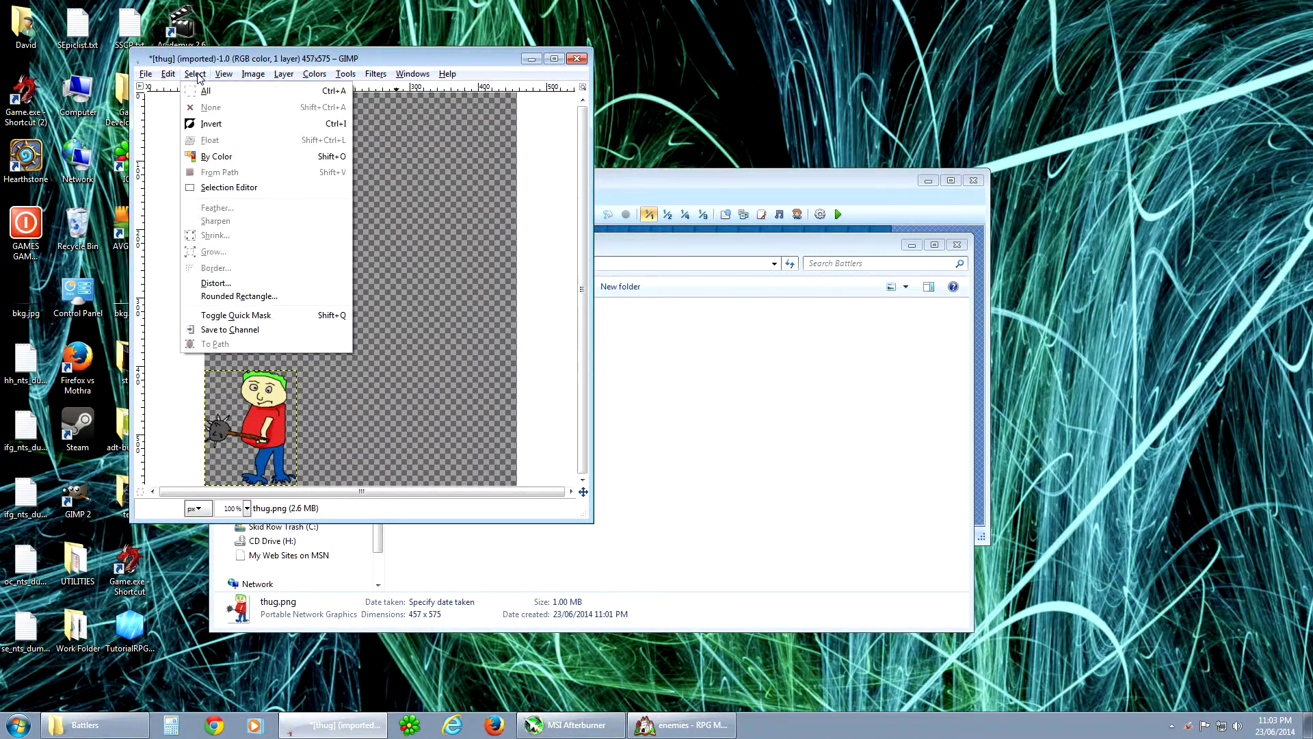
mouse_move(144, 77)
click(210, 94)
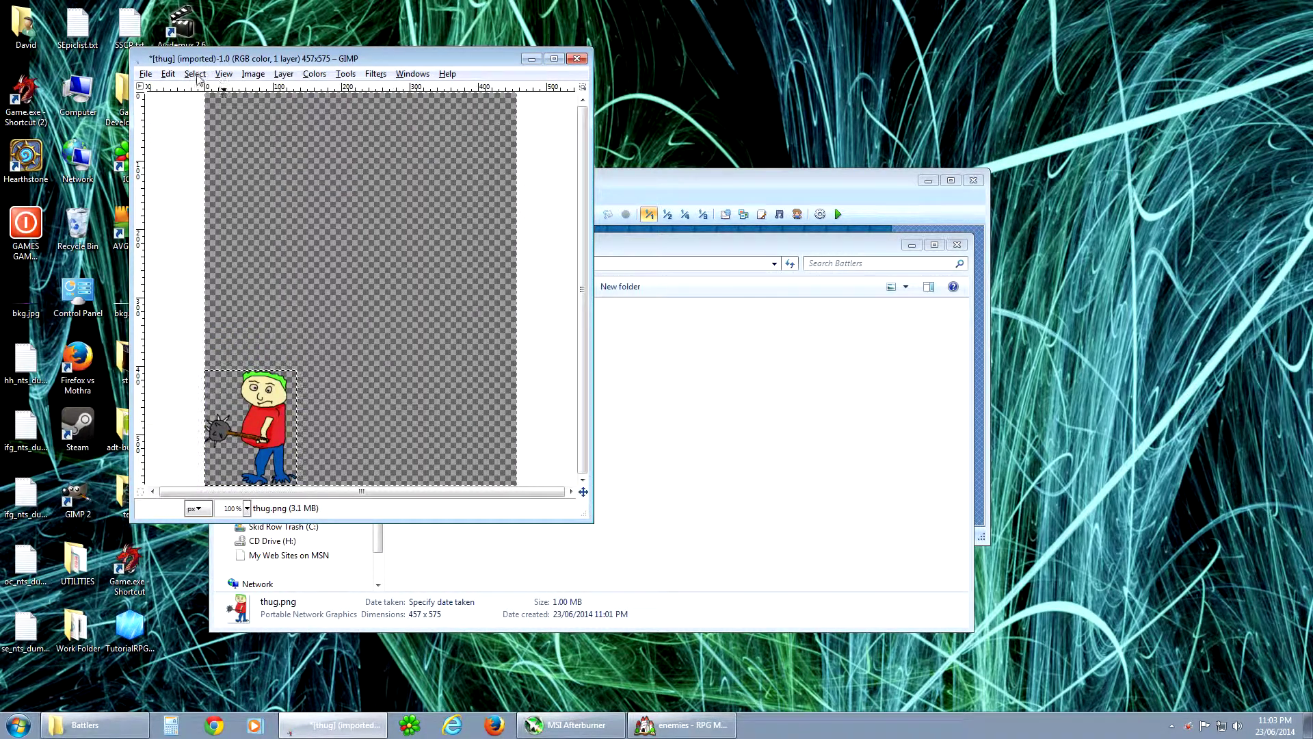
click(196, 74)
click(207, 110)
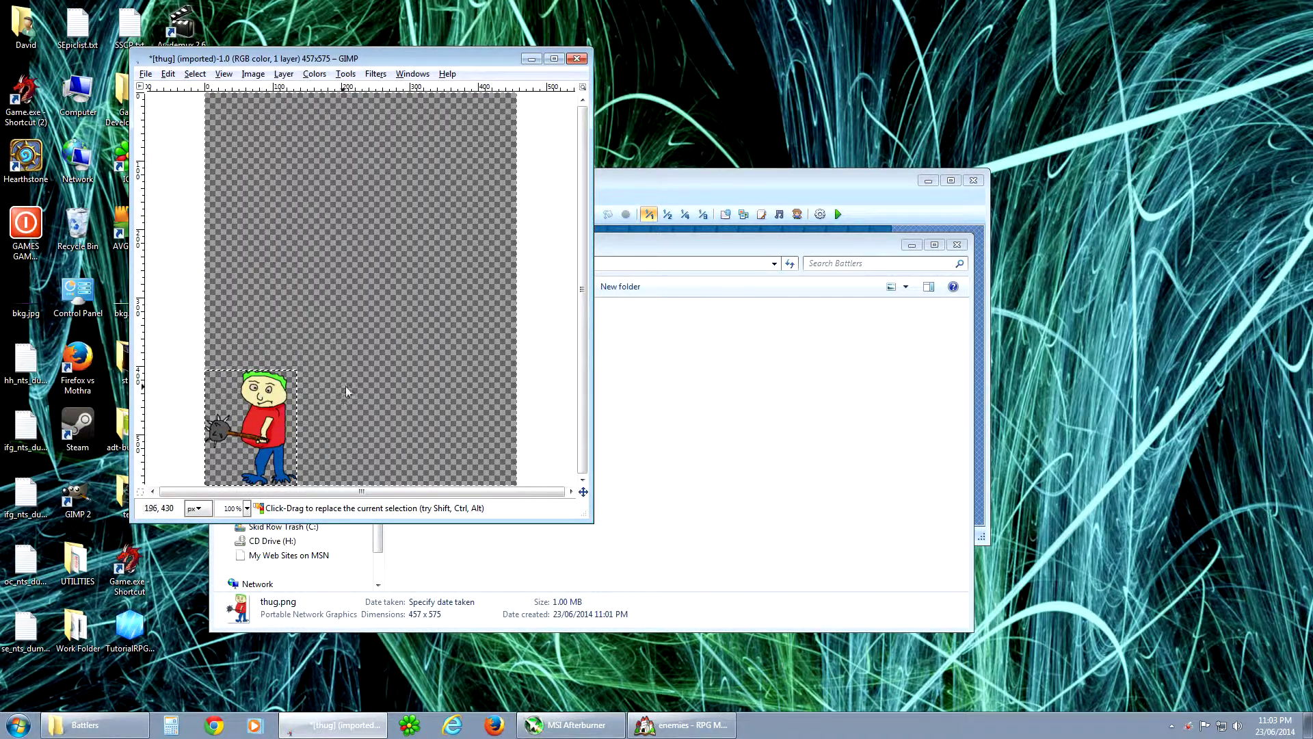
click(167, 74)
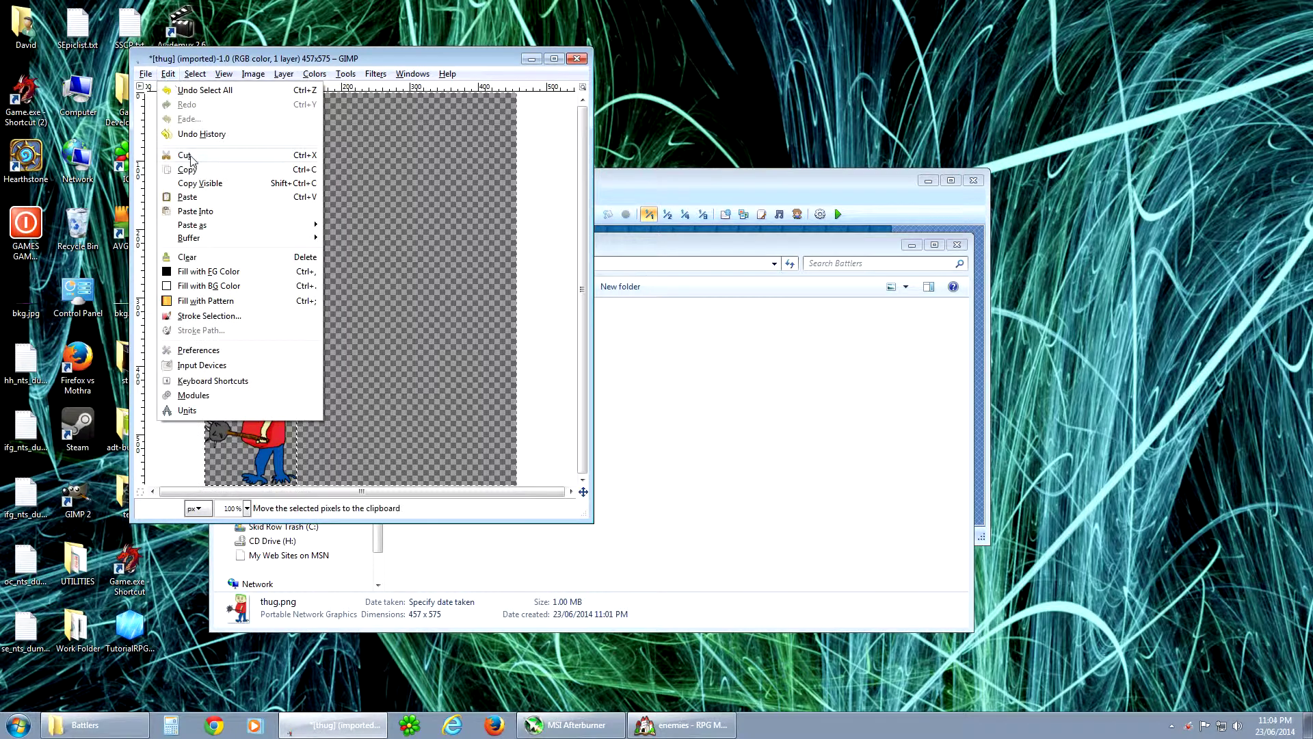
click(193, 161)
- Paste the cut thug as a new image and close the original thug image without saving
click(168, 74)
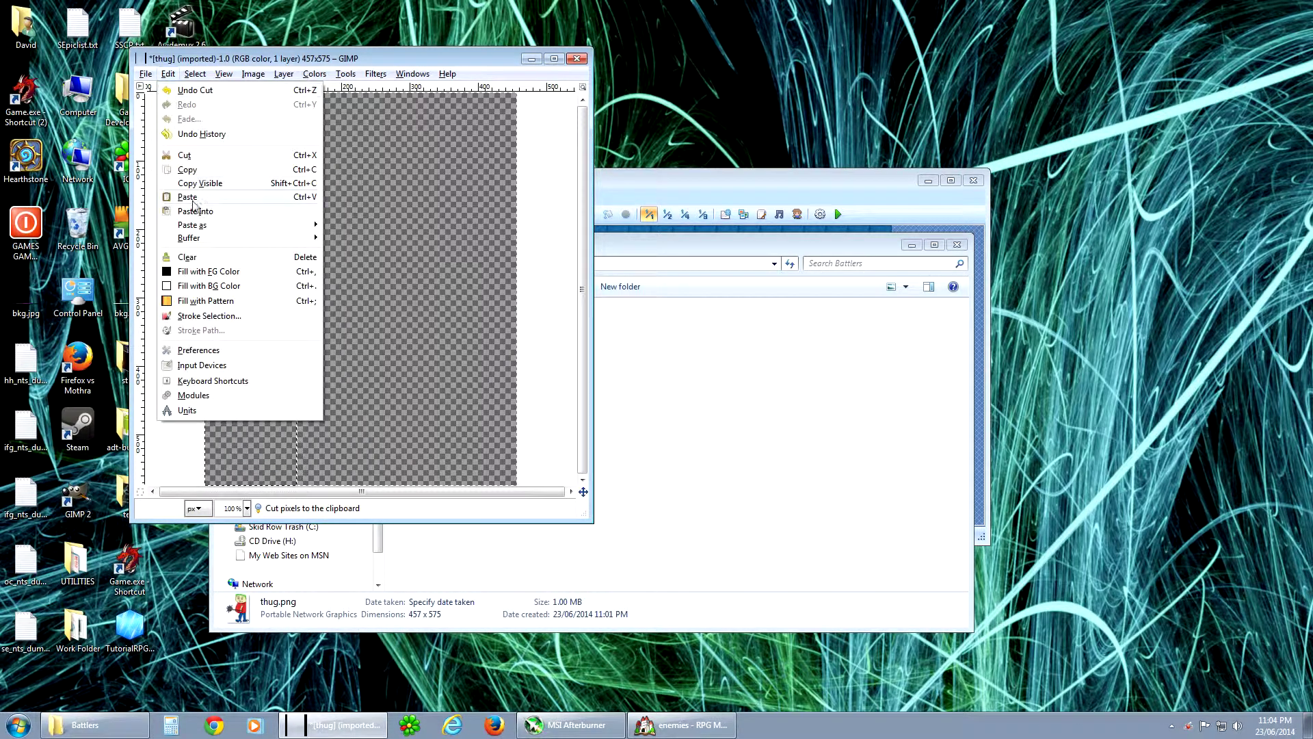
mouse_move(203, 225)
click(352, 224)
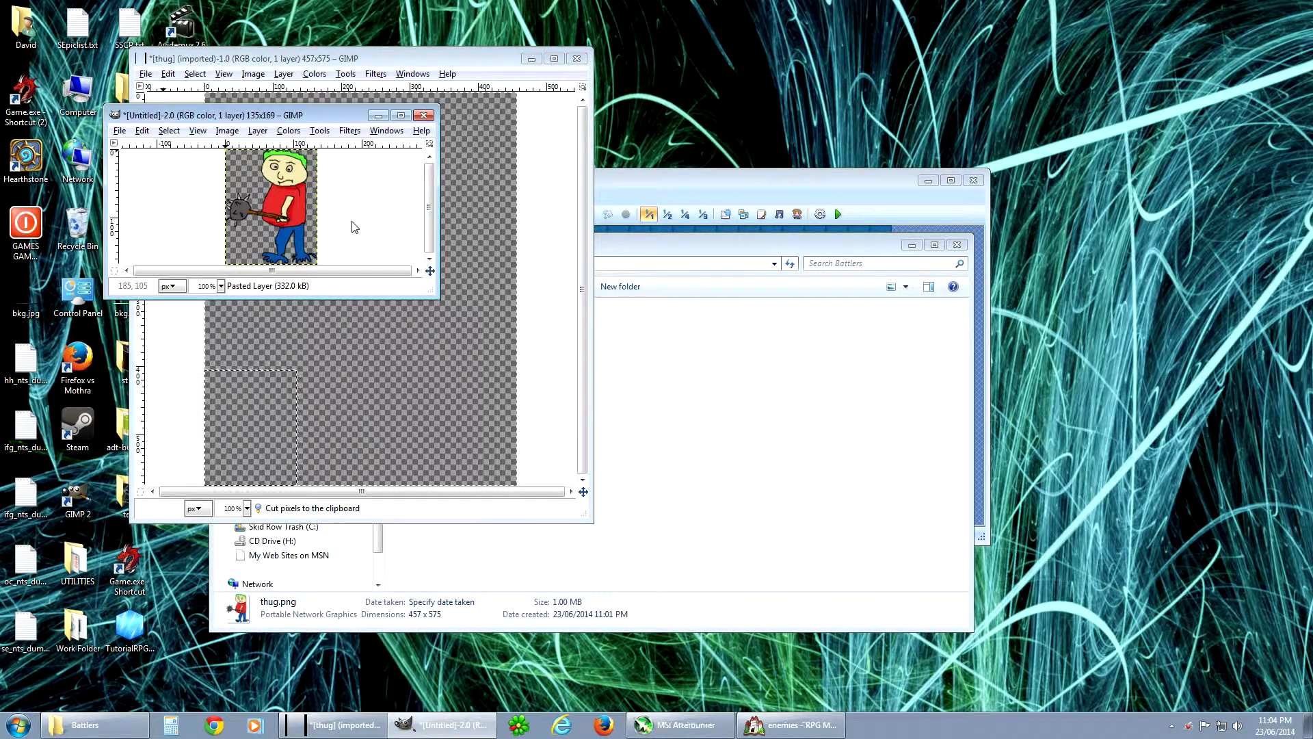
click(576, 58)
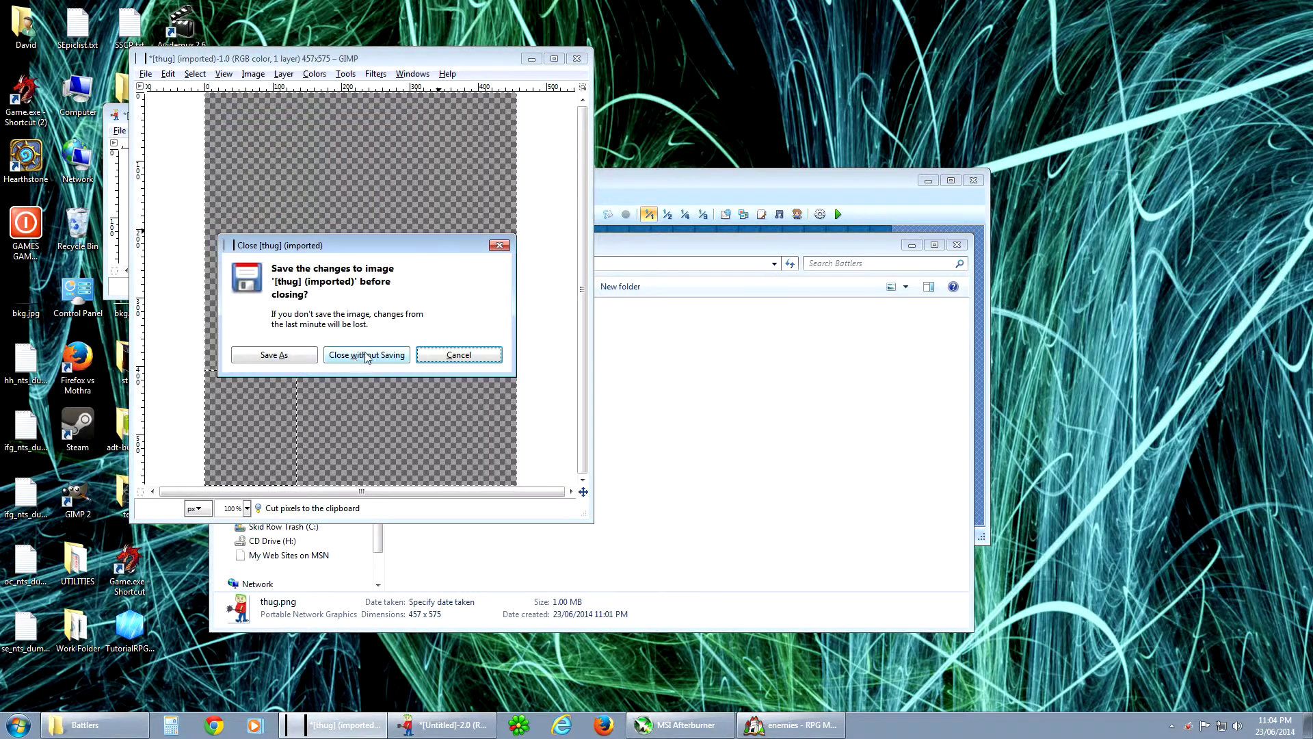
click(413, 355)
- Export the image as thug.png to the enemies project's Graphics\Battlers folder, replacing the existing file and keeping the default PNG options
click(117, 131)
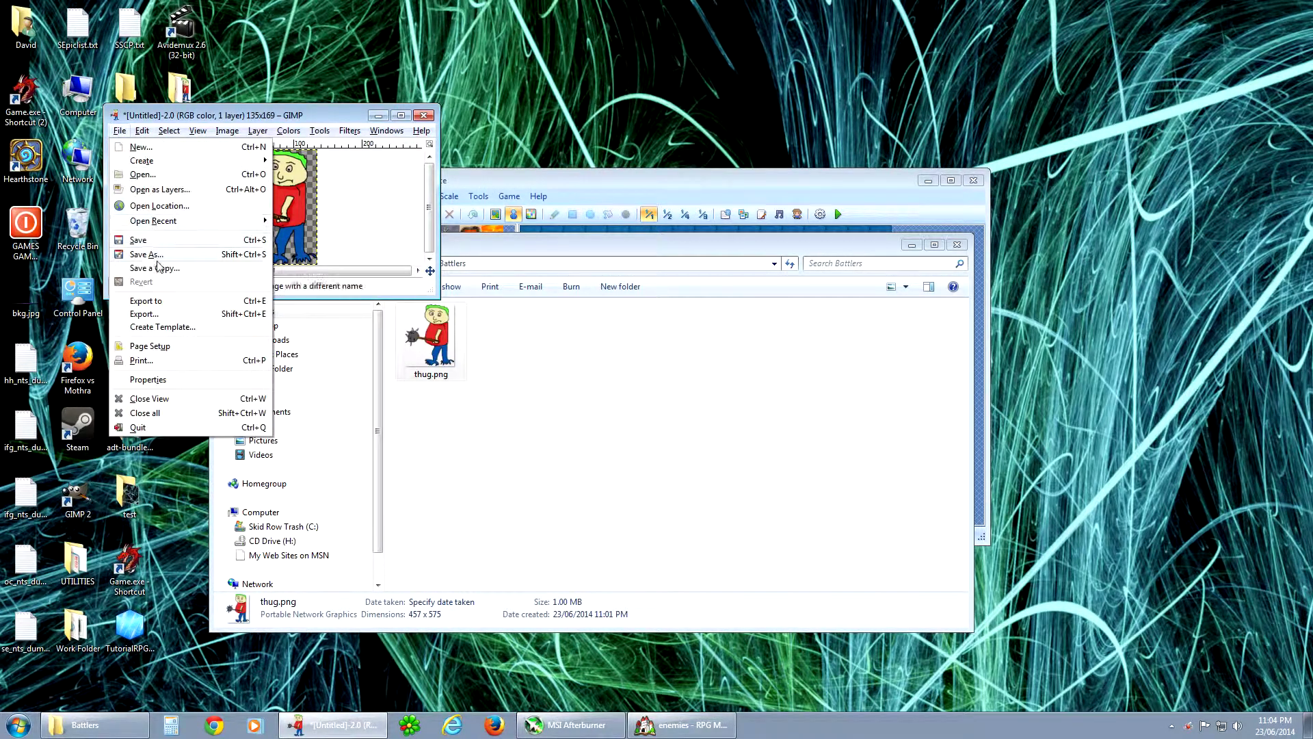
click(145, 314)
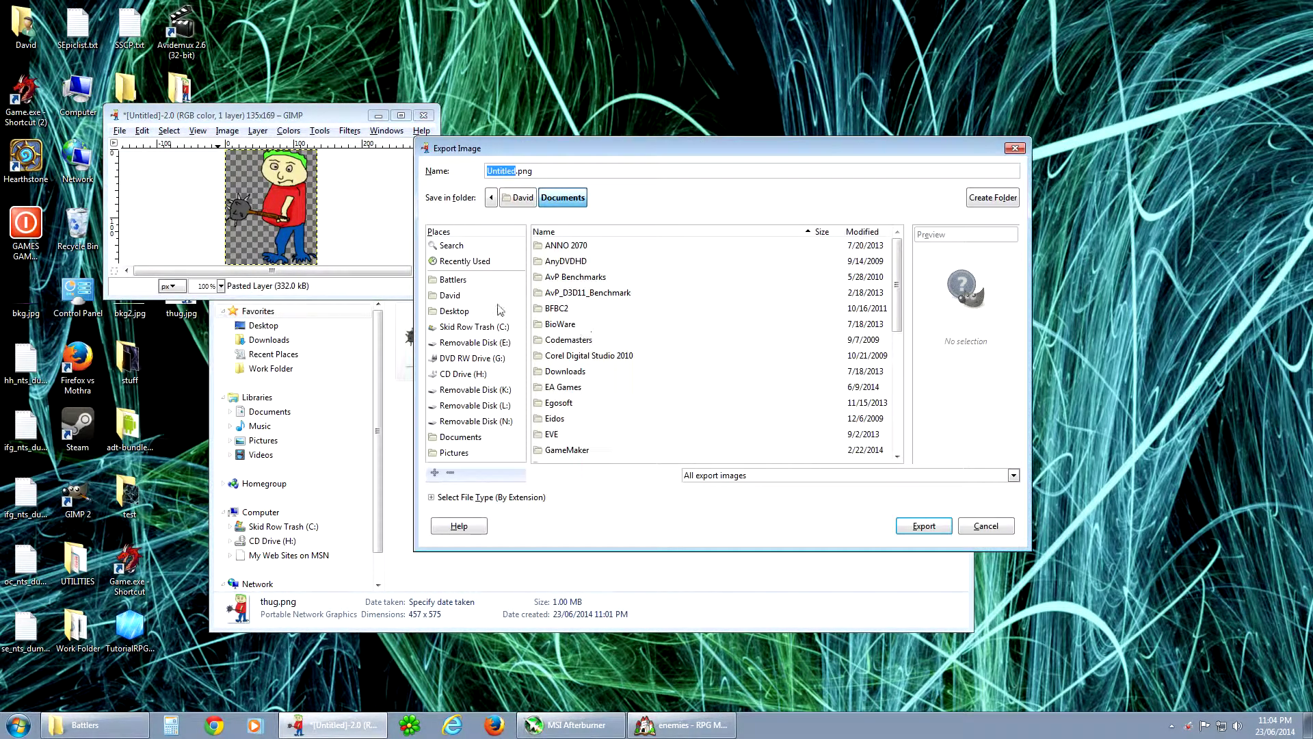
click(457, 312)
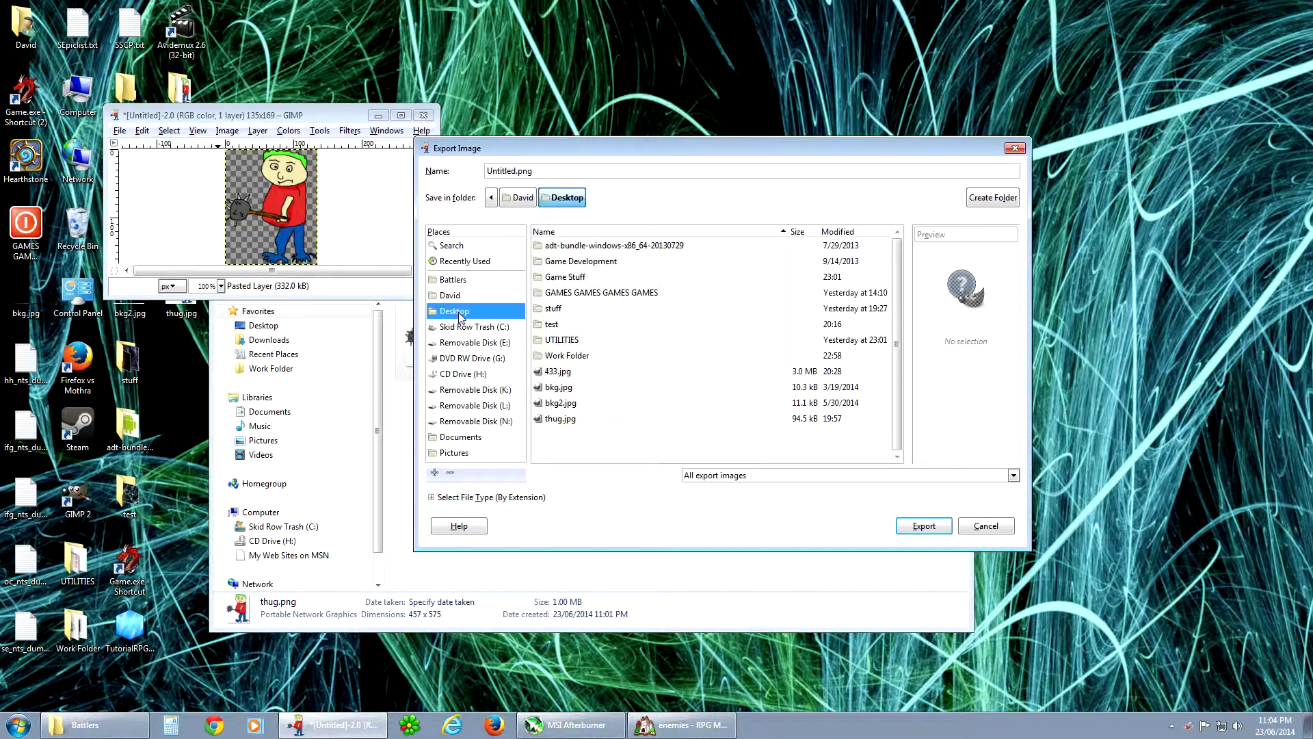
double_click(568, 277)
double_click(565, 265)
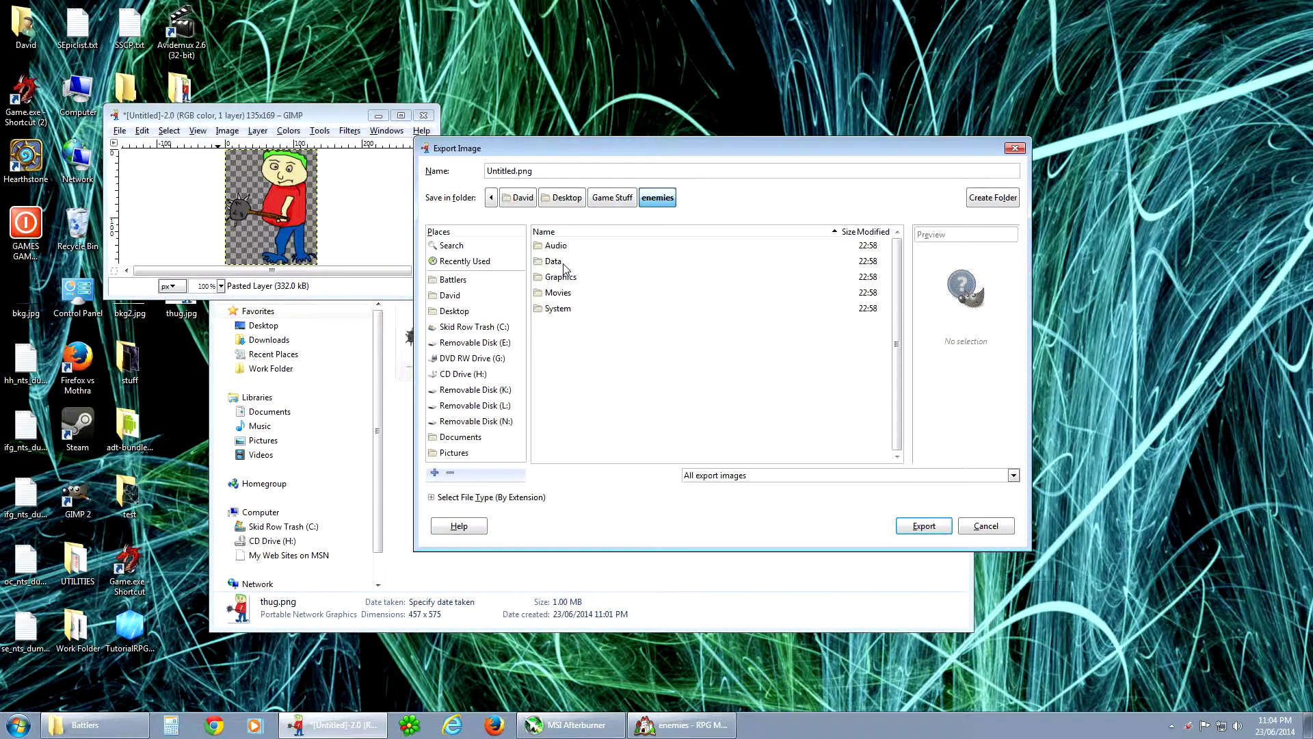
double_click(560, 277)
double_click(564, 293)
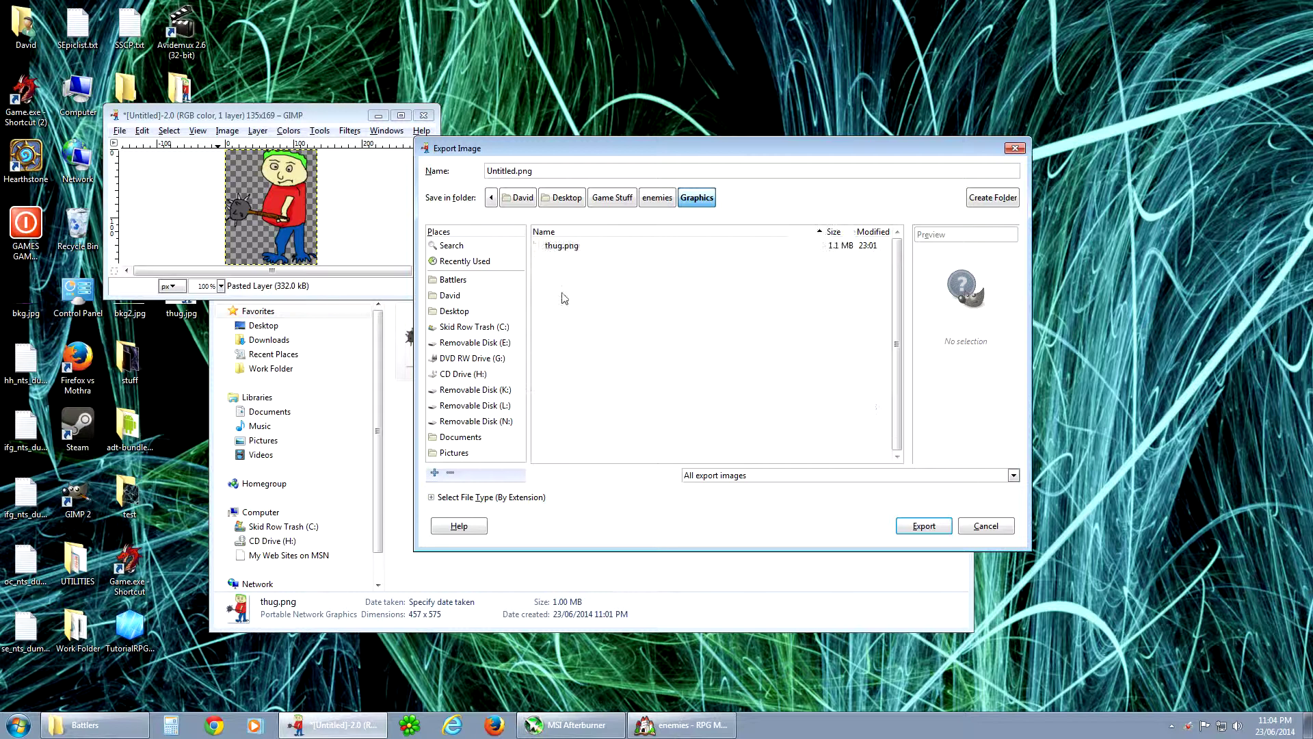
click(564, 246)
click(923, 525)
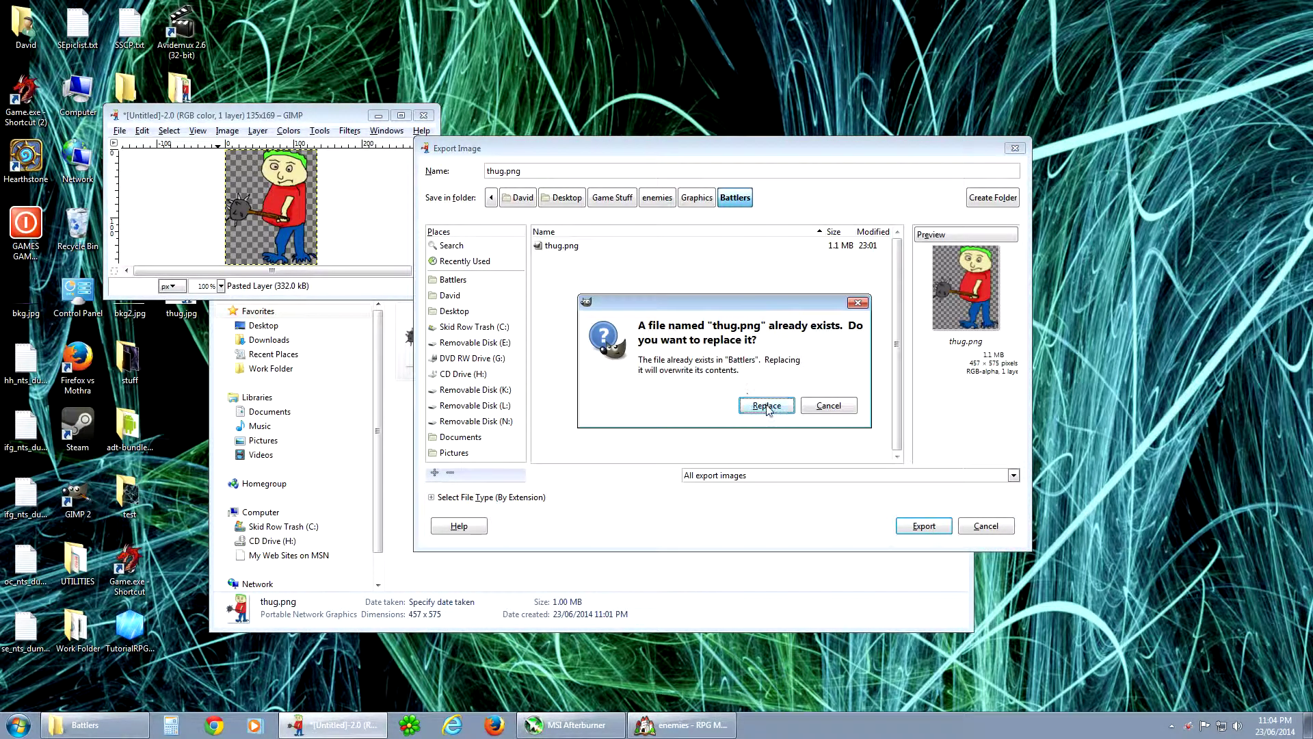
click(762, 404)
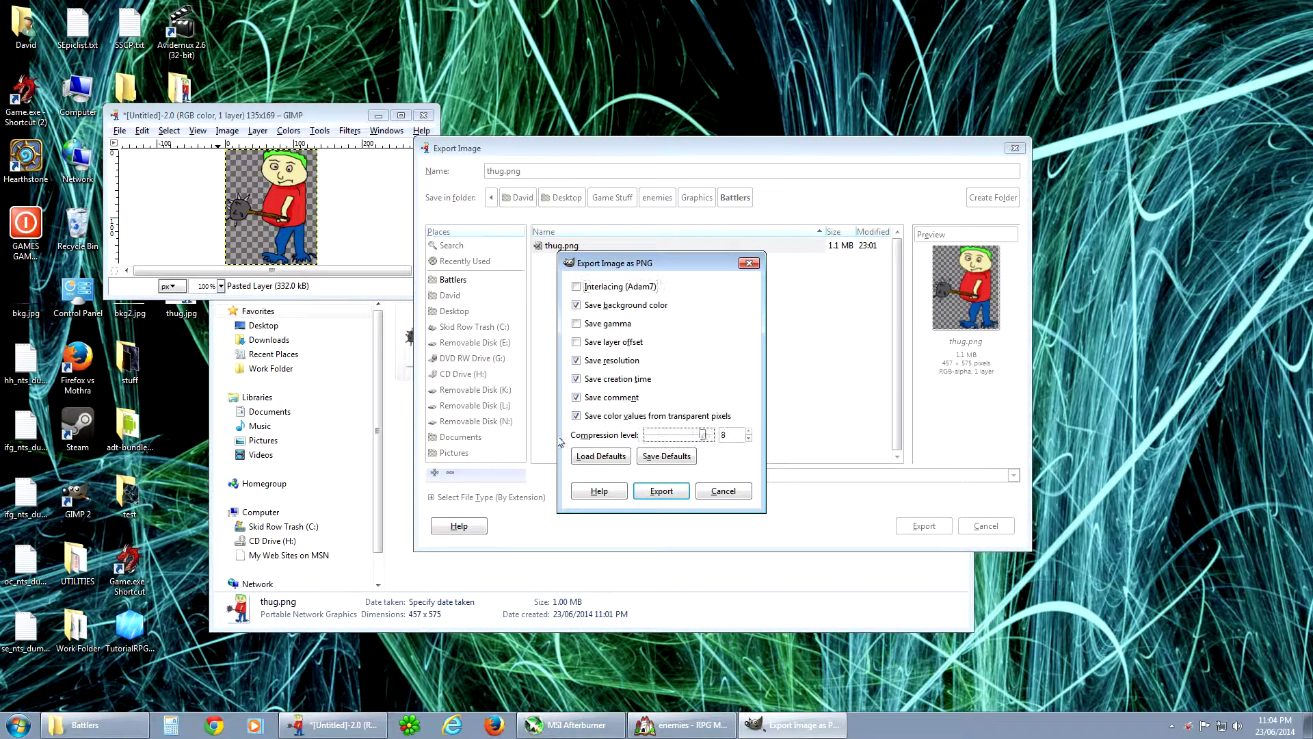
click(659, 489)
- Close the untitled GIMP image without saving and close the Battlers folder window
click(432, 120)
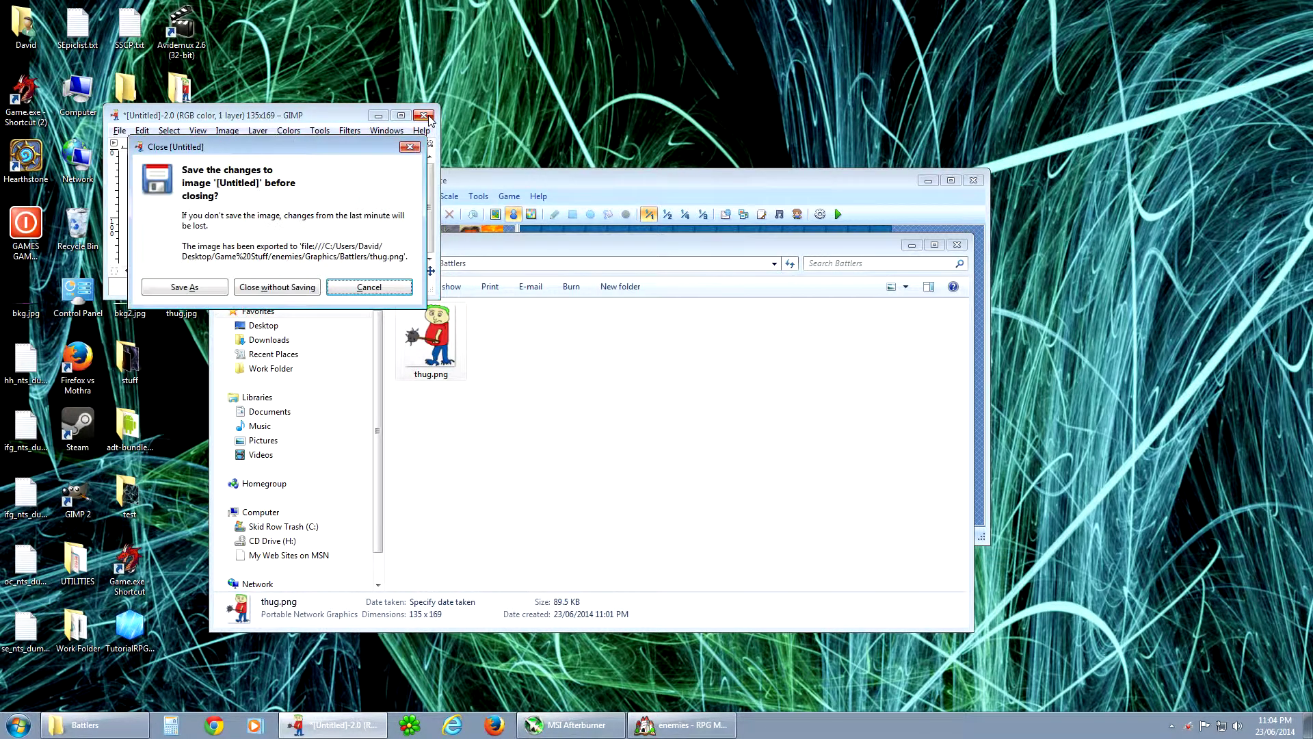
click(296, 288)
click(543, 115)
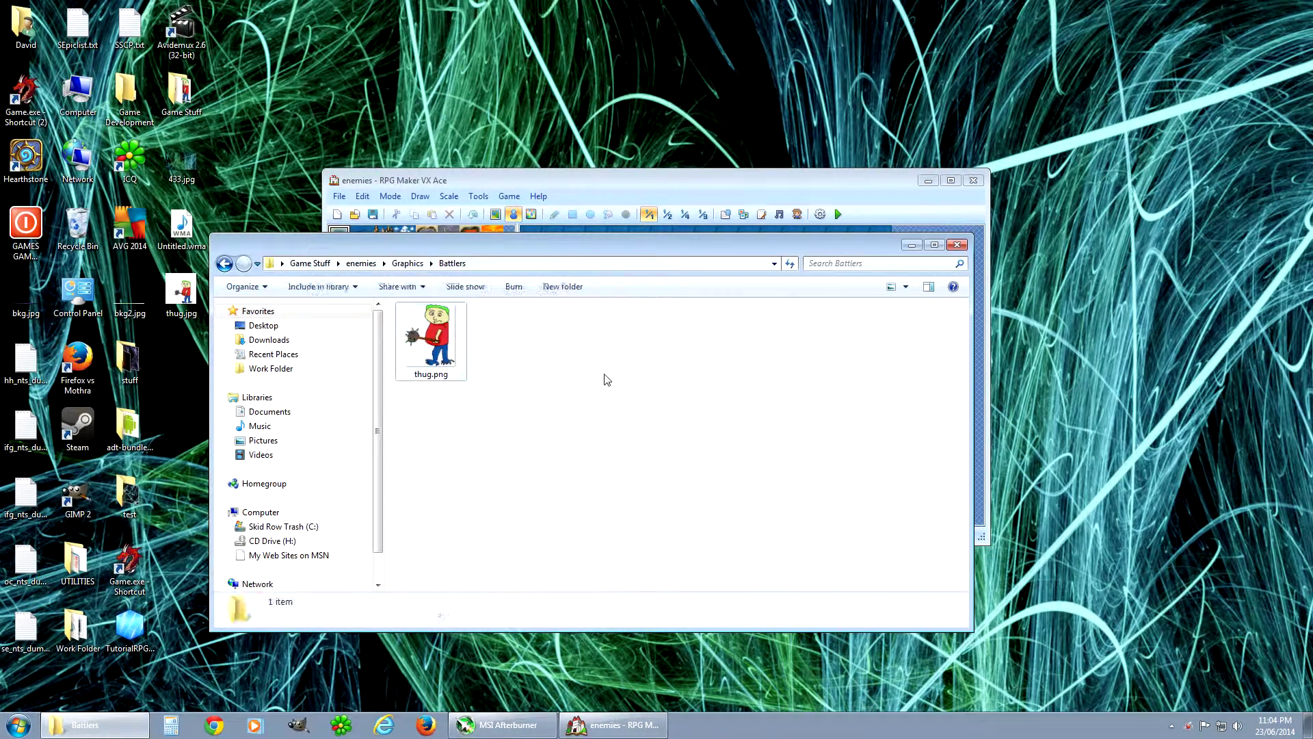
click(959, 246)
- In the RPG Maker VX Ace database, assign the thug battler graphic to enemy 032 Thug
click(478, 196)
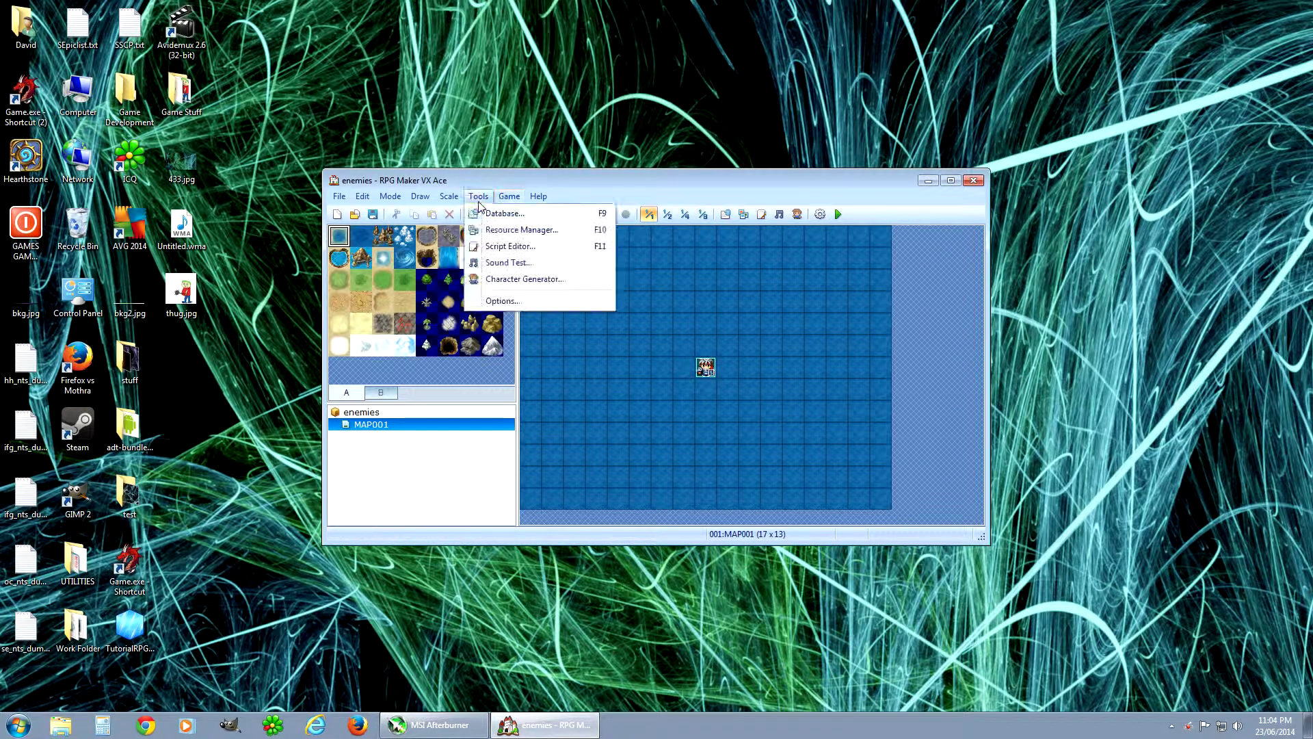
click(511, 215)
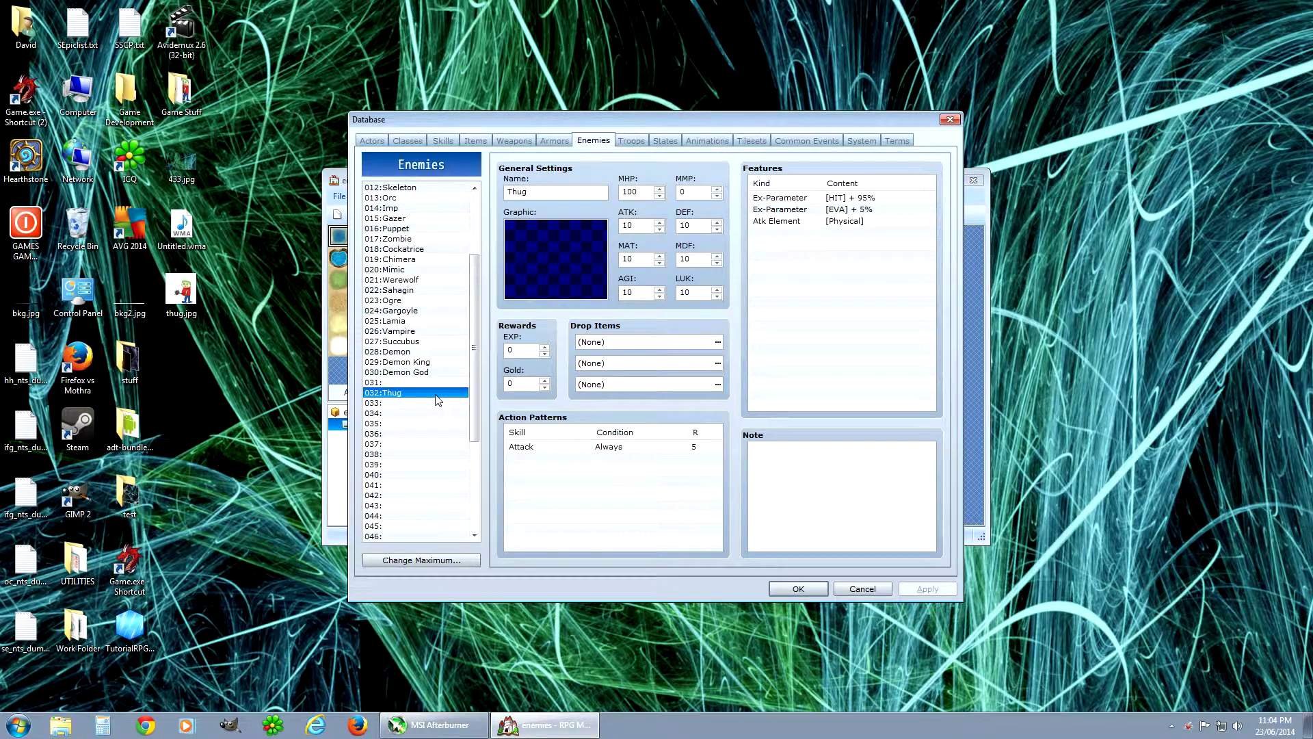
double_click(561, 277)
click(471, 223)
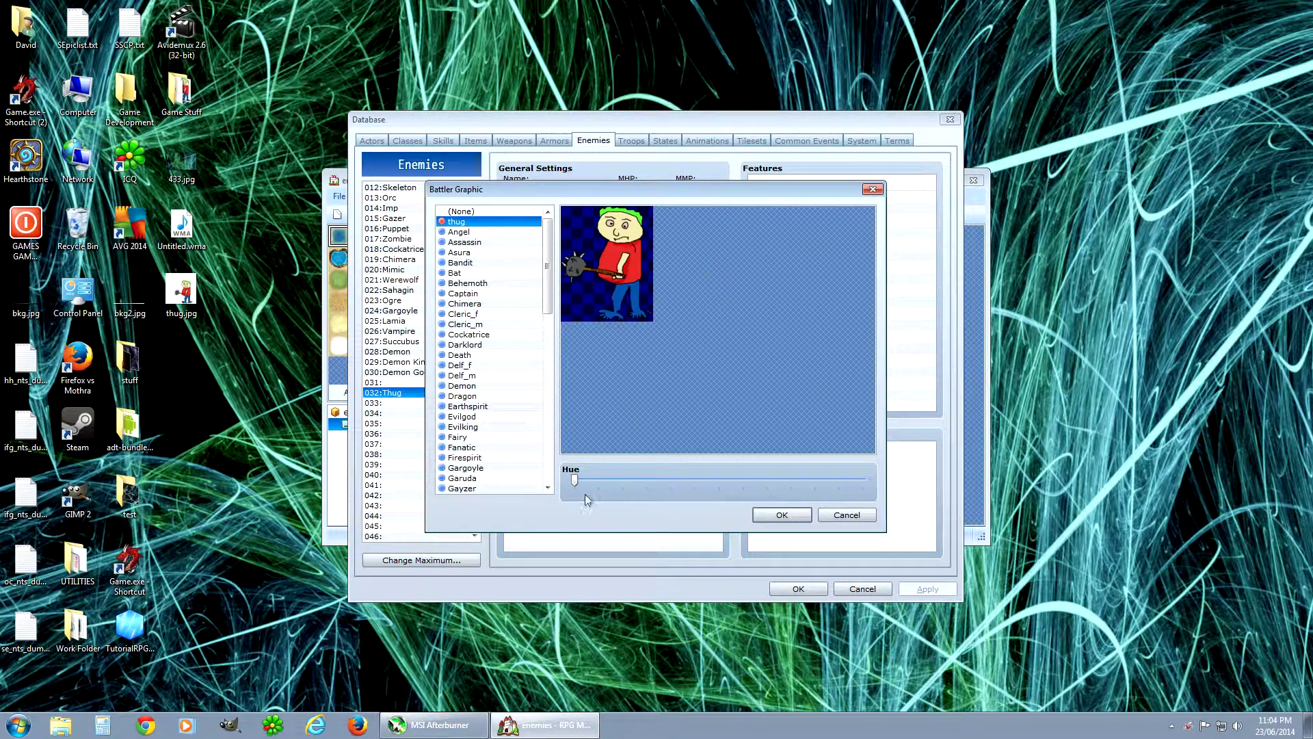
mouse_move(576, 478)
mouse_down()
mouse_move(848, 462)
mouse_move(843, 477)
mouse_move(786, 491)
mouse_move(589, 488)
mouse_move(618, 499)
mouse_move(597, 493)
mouse_move(814, 478)
mouse_move(552, 477)
mouse_up()
key(c)
key(l)
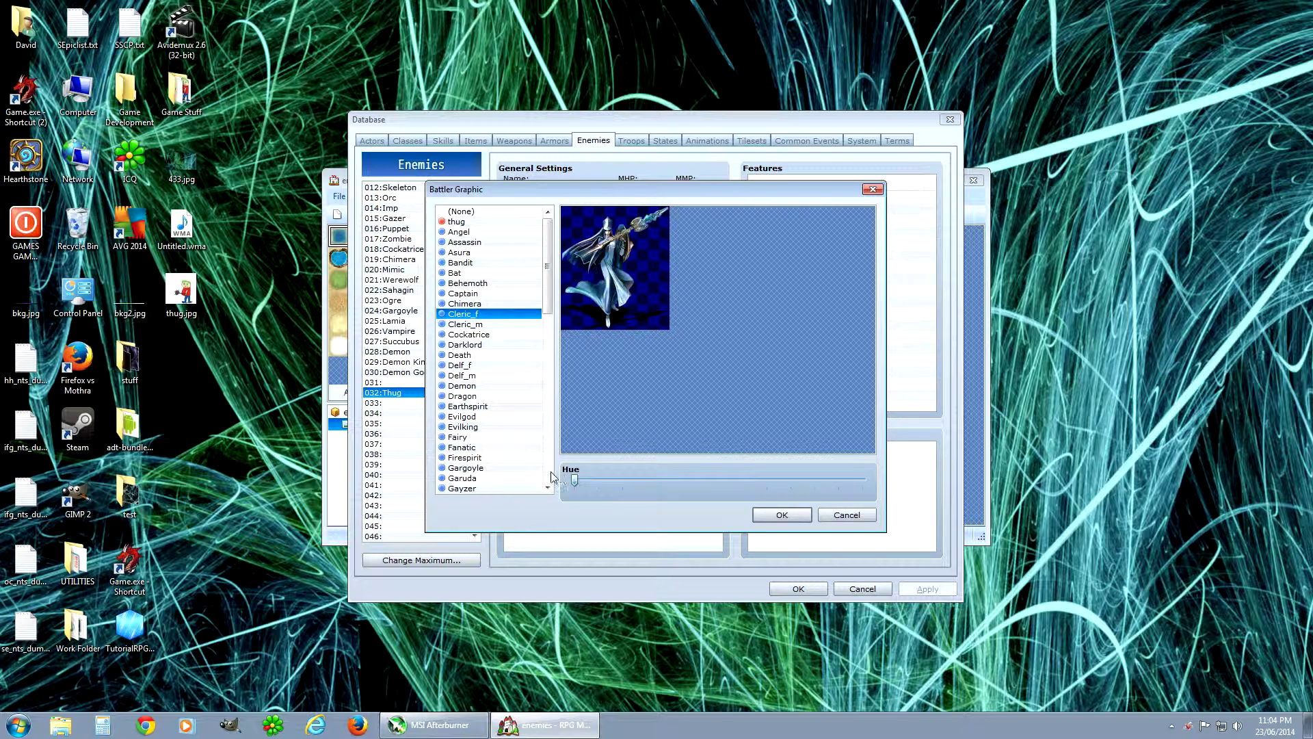
click(464, 212)
click(468, 223)
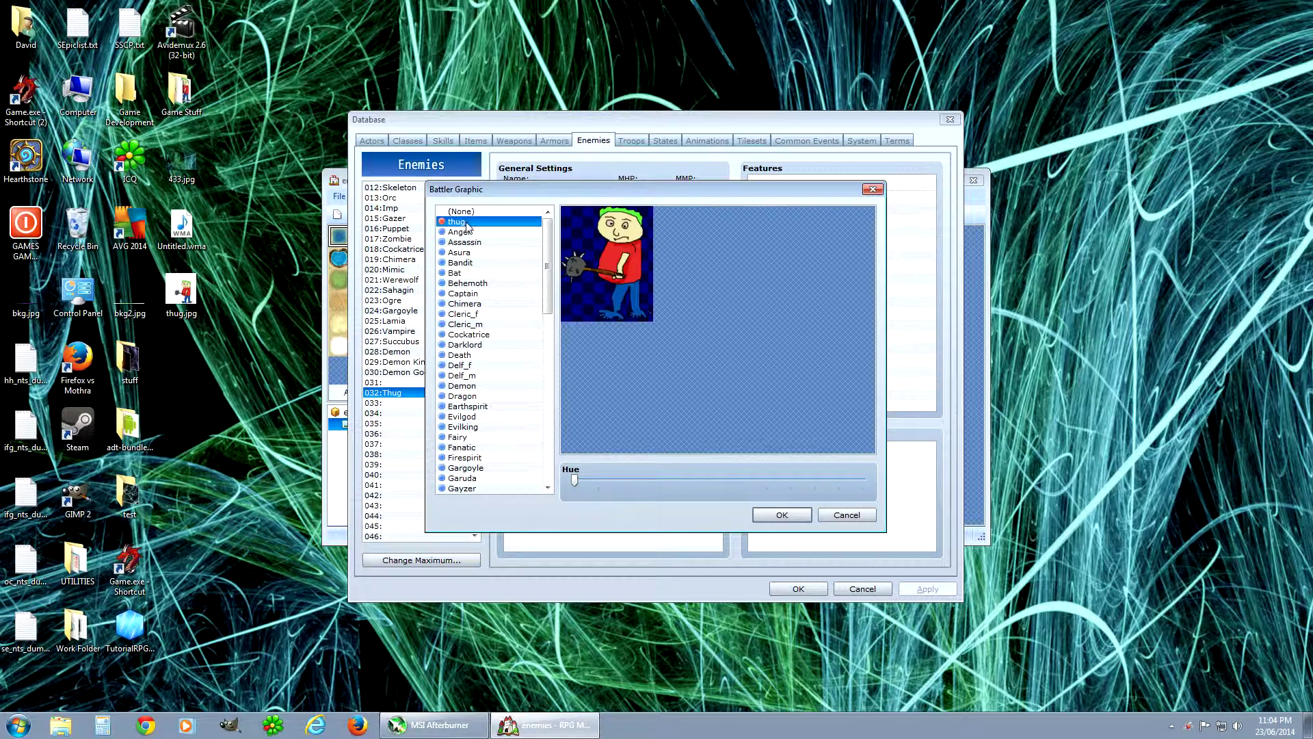
click(783, 514)
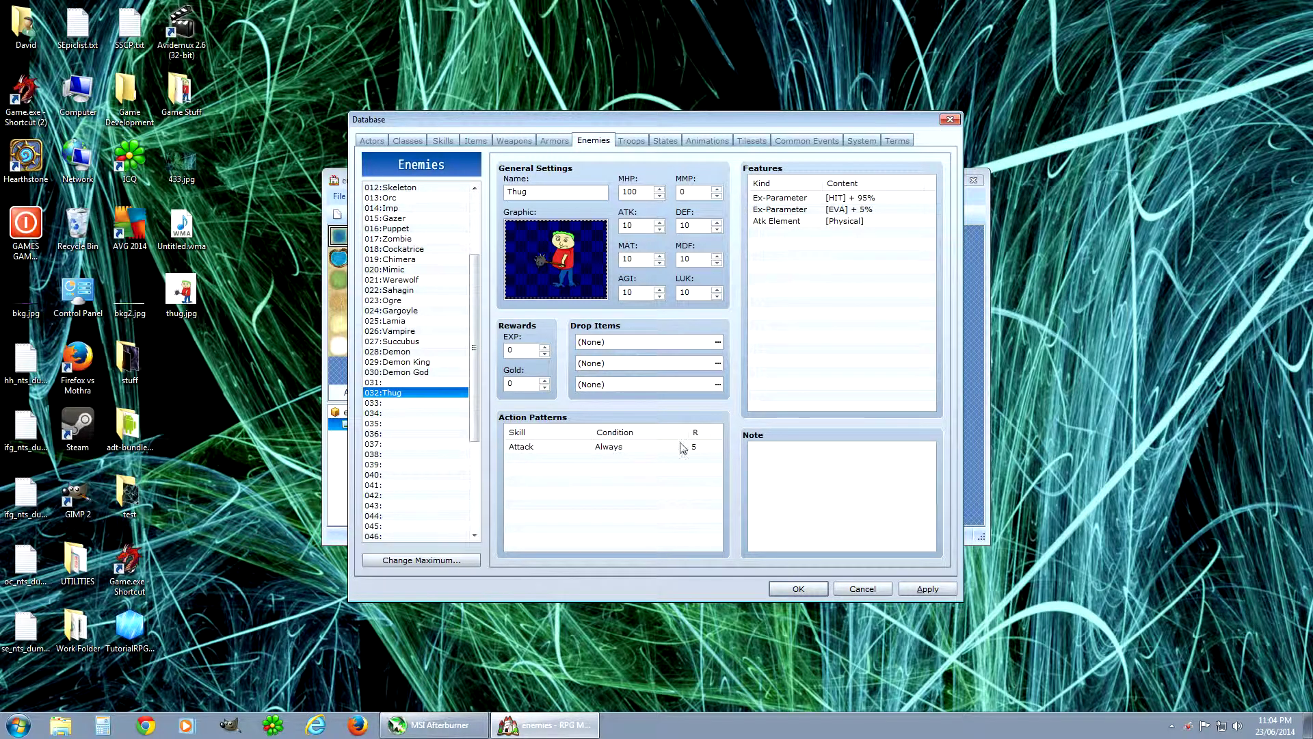
- Look through a few stock troops in the database and set the maximum number of troops to 61
click(631, 143)
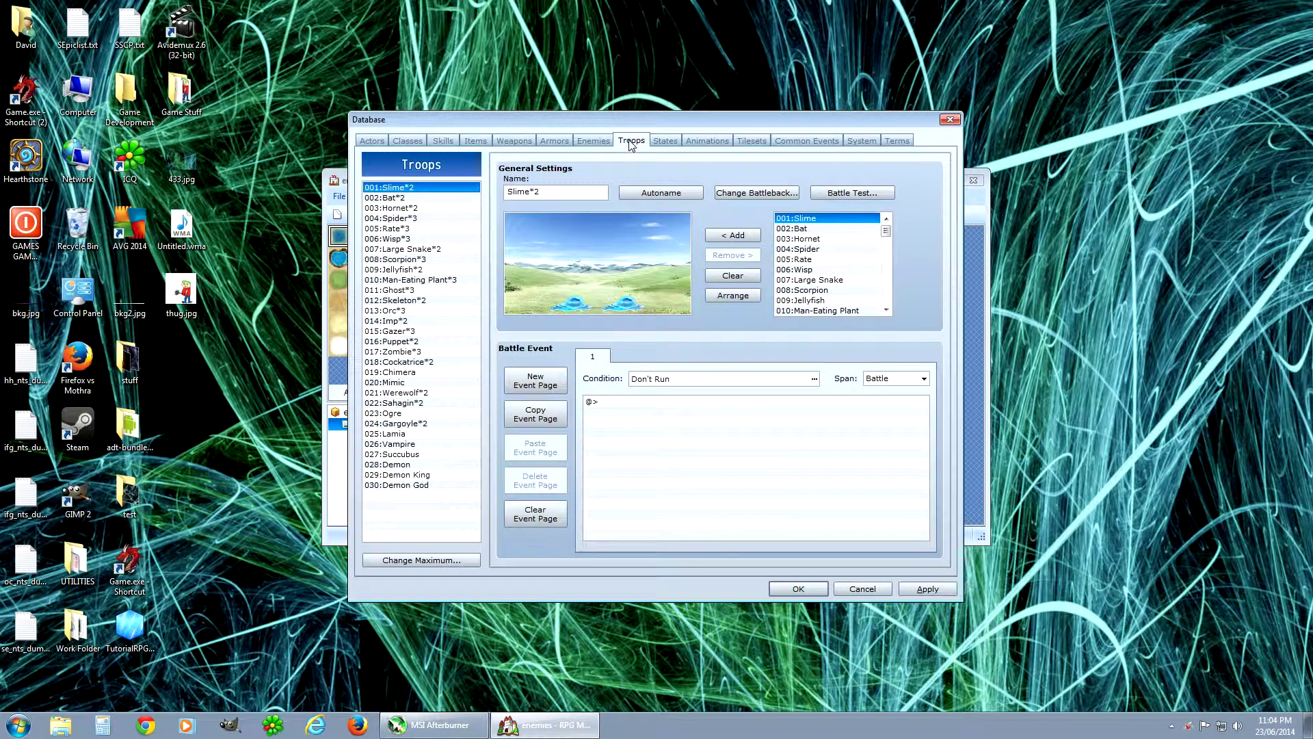
click(397, 361)
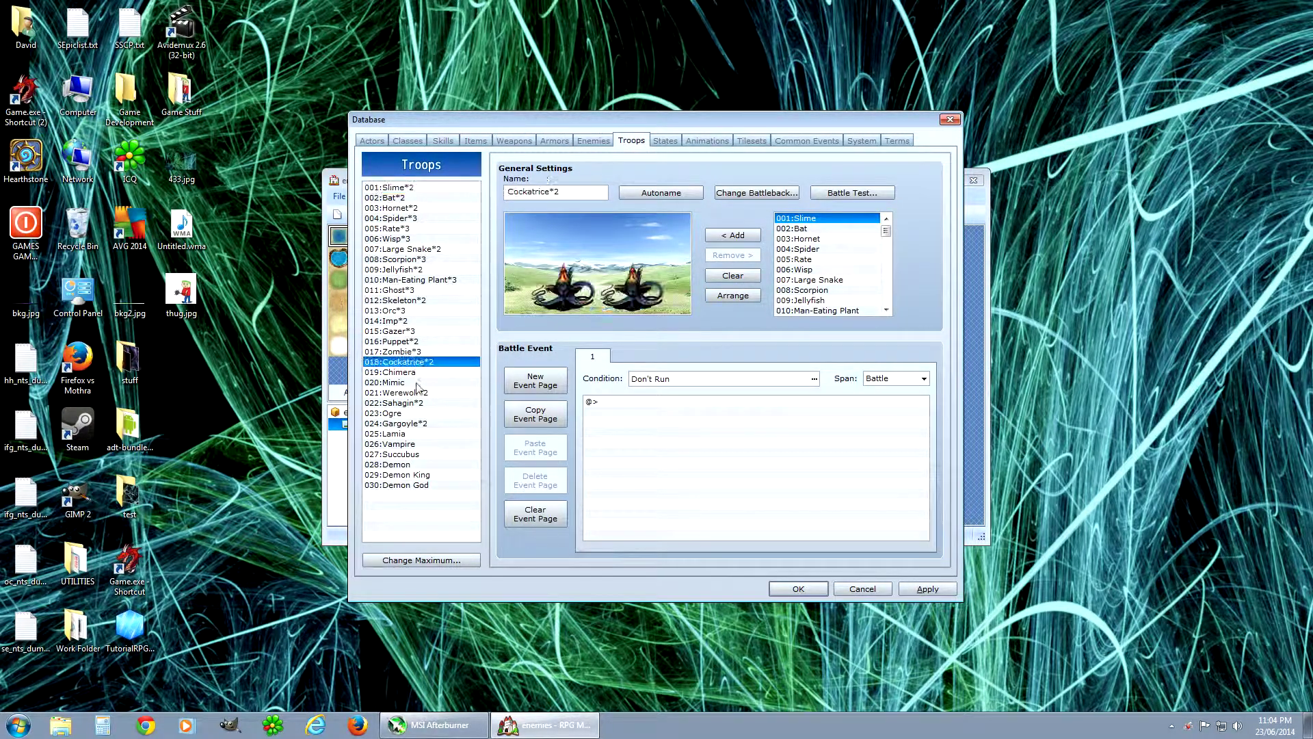
click(397, 444)
click(393, 320)
click(395, 424)
click(422, 560)
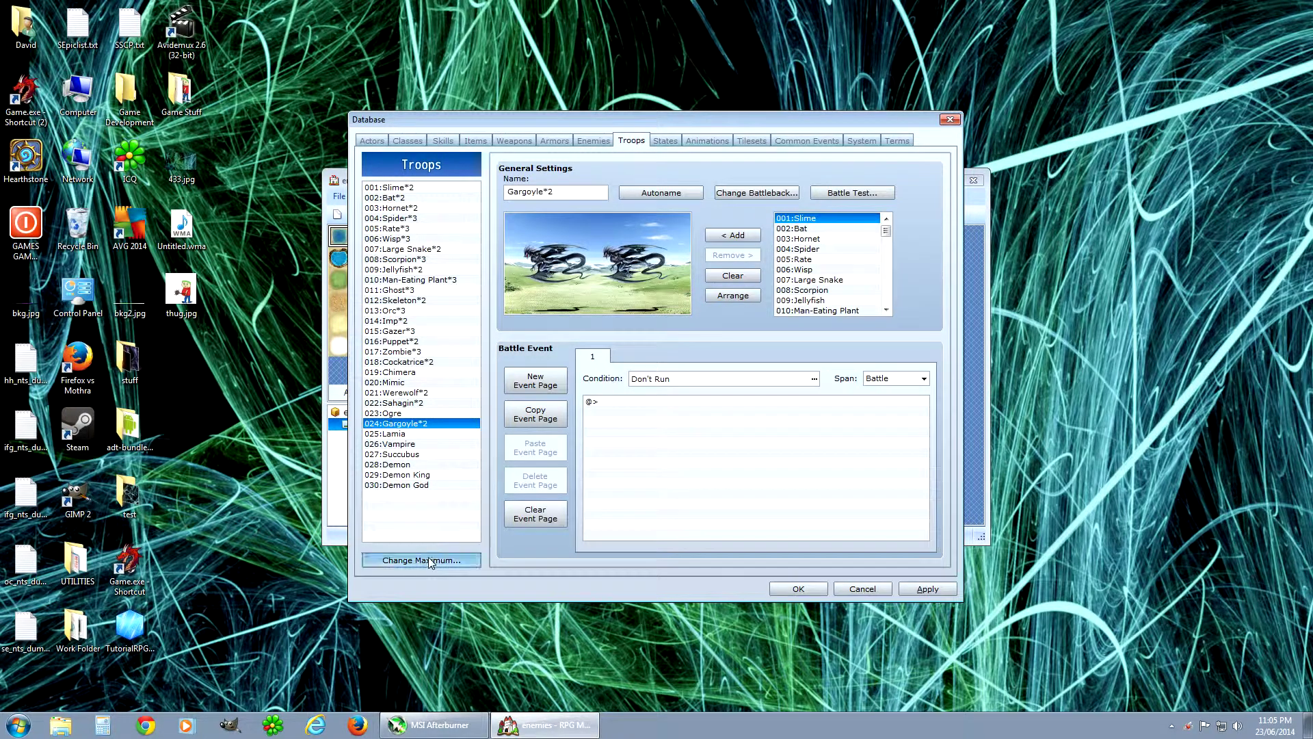
text(61)
click(448, 557)
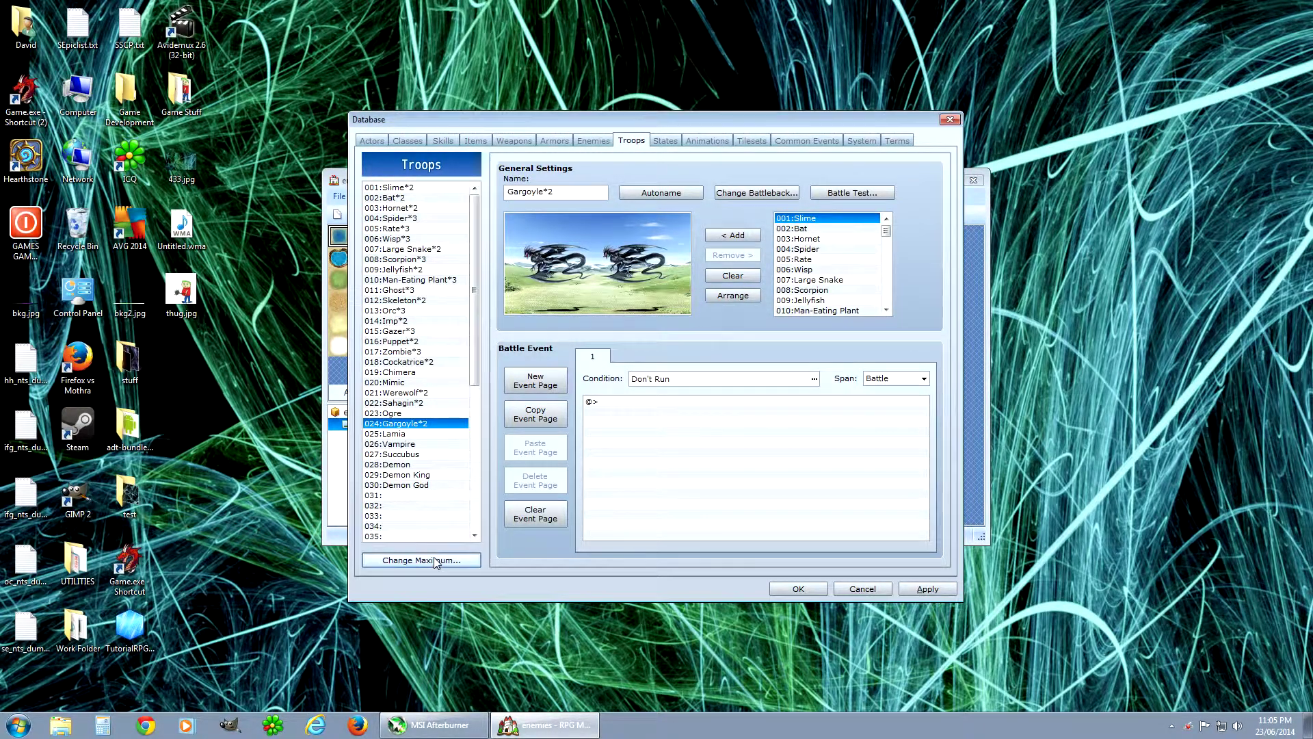
- Name the empty troop entry 032 Thugs
drag(476, 318, 451, 379)
click(412, 422)
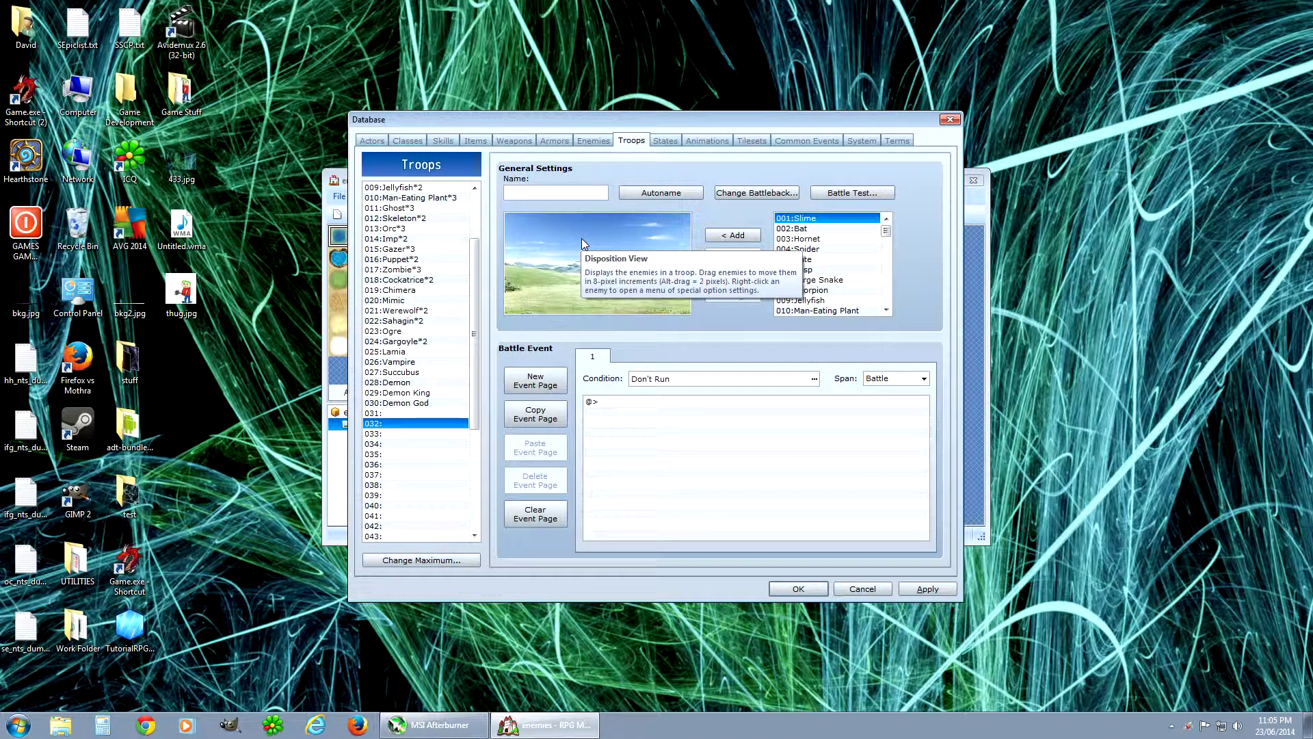
text(Thugs)
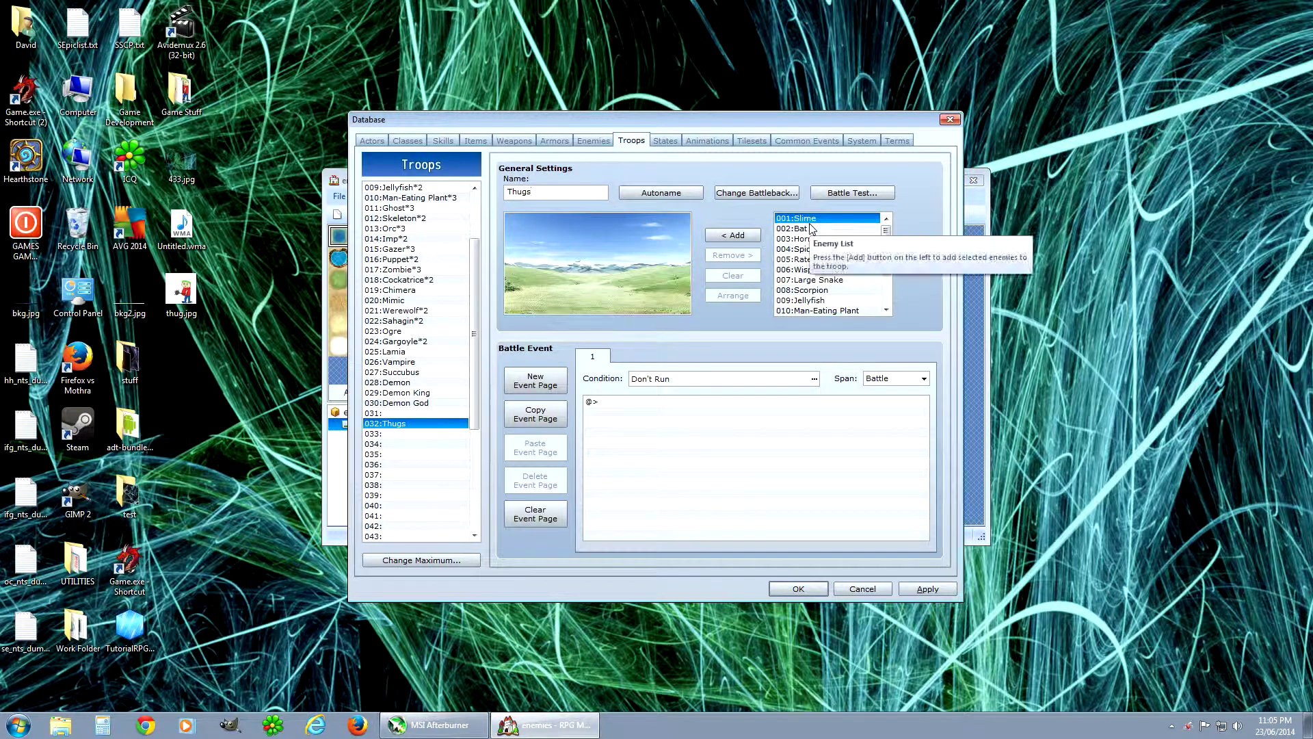
- Add three Thug enemies to the Thugs troop
drag(886, 231, 884, 268)
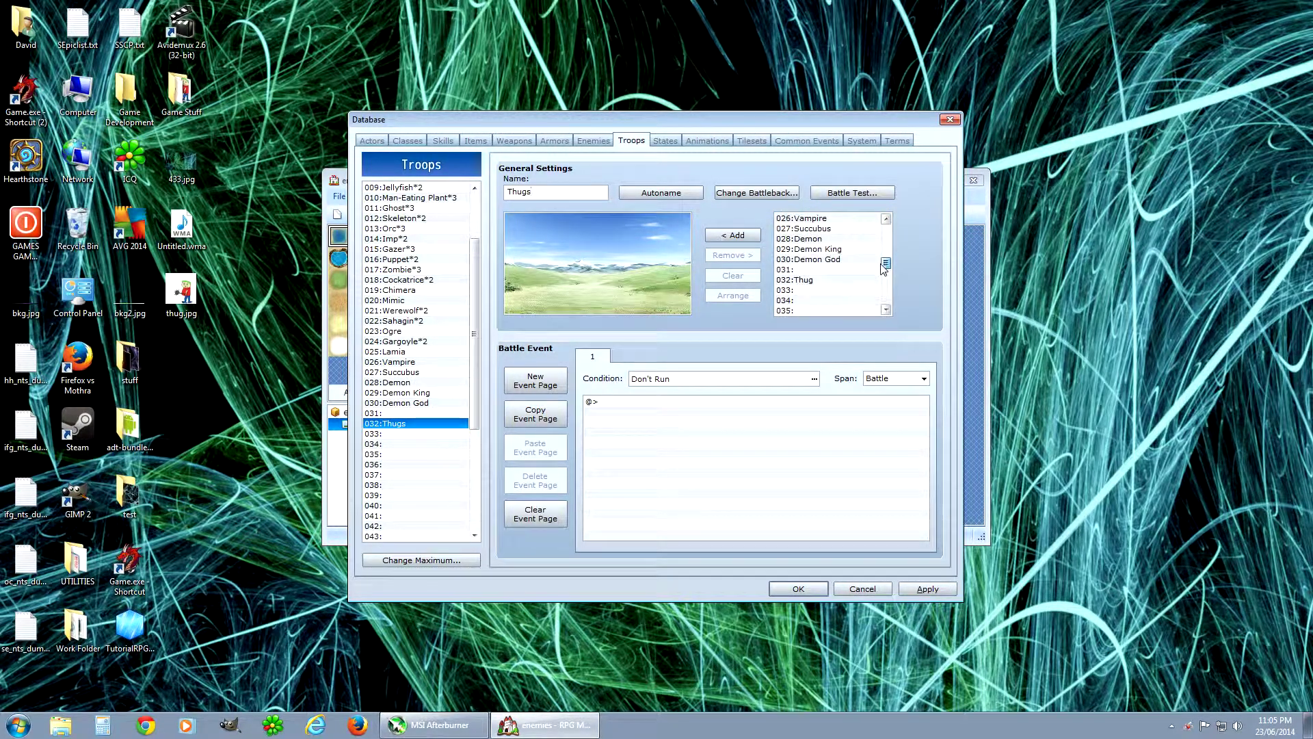
click(806, 280)
click(737, 236)
click(737, 236)
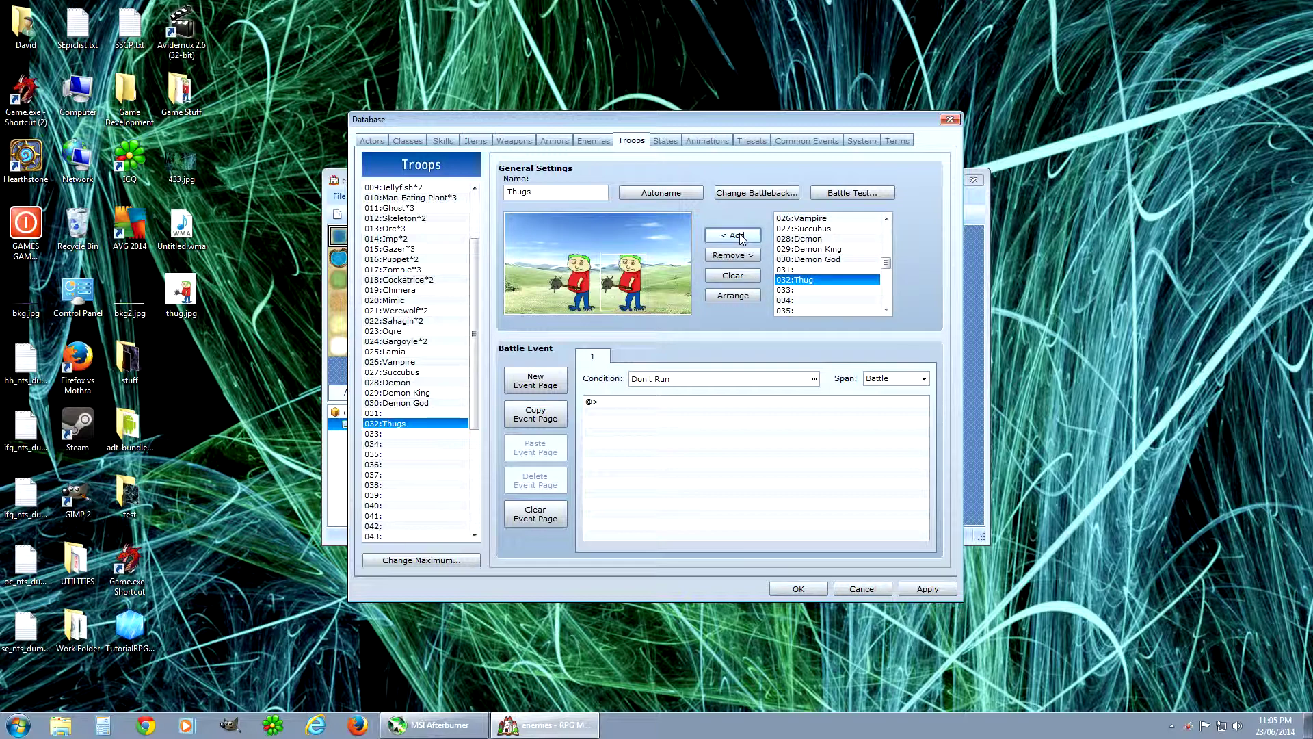
click(737, 236)
- Spread the three thugs across the battlefield with the middle one slightly higher, and apply the database changes
drag(610, 258, 671, 274)
click(660, 280)
drag(544, 267, 538, 262)
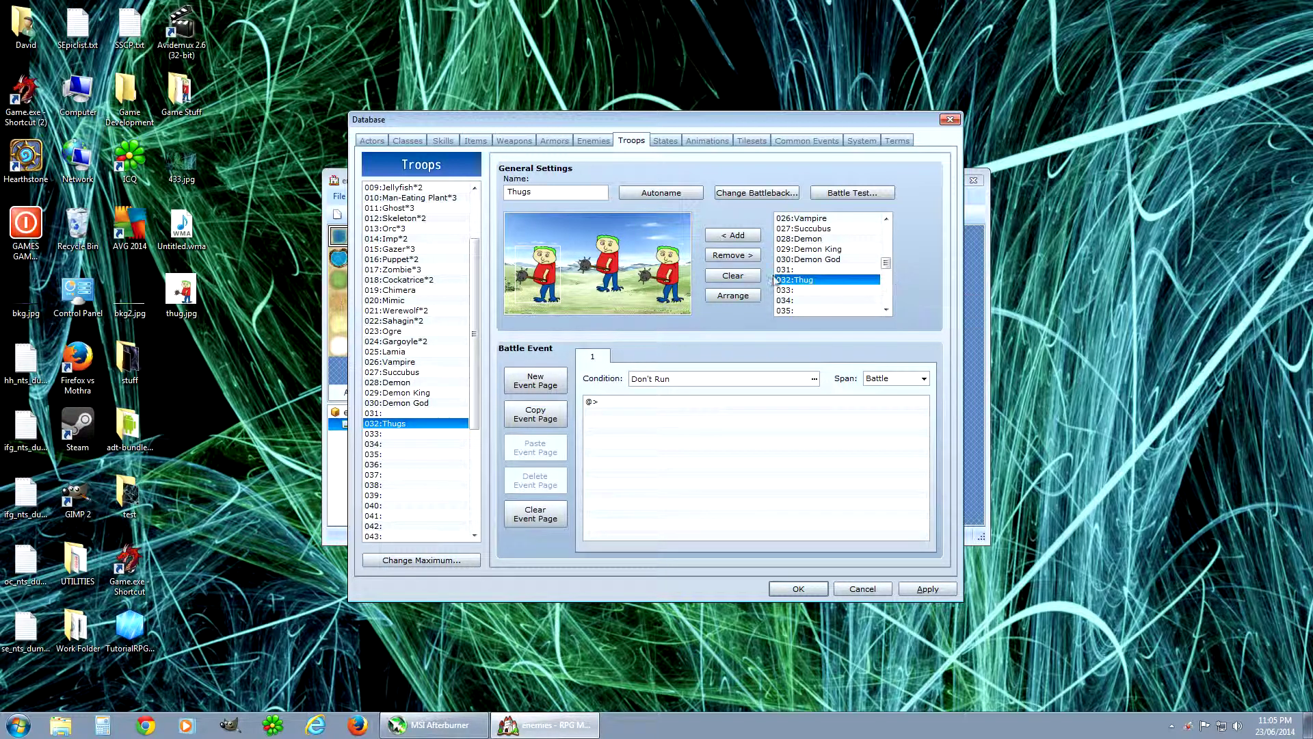
click(936, 592)
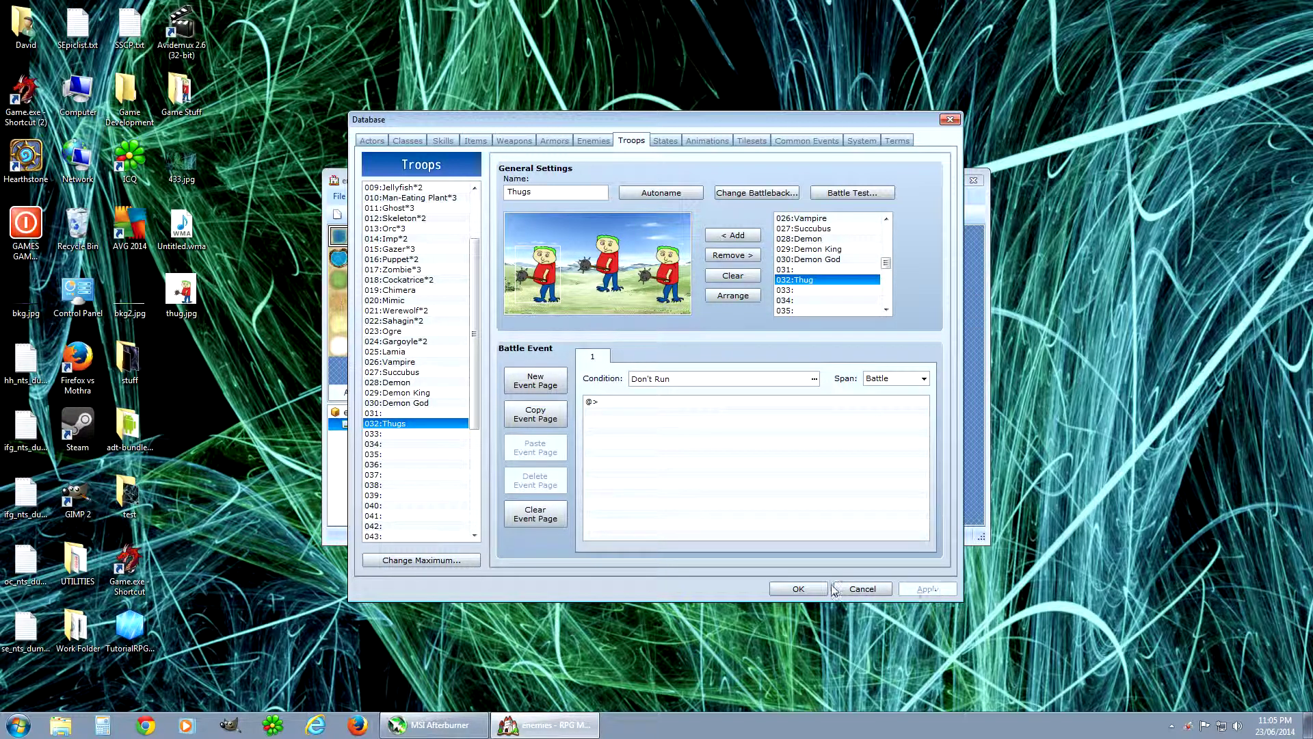
- Run a battle test of the Thugs troop with the default party settings, attack the first thug, and close the test window
click(383, 331)
click(389, 289)
click(392, 371)
click(393, 423)
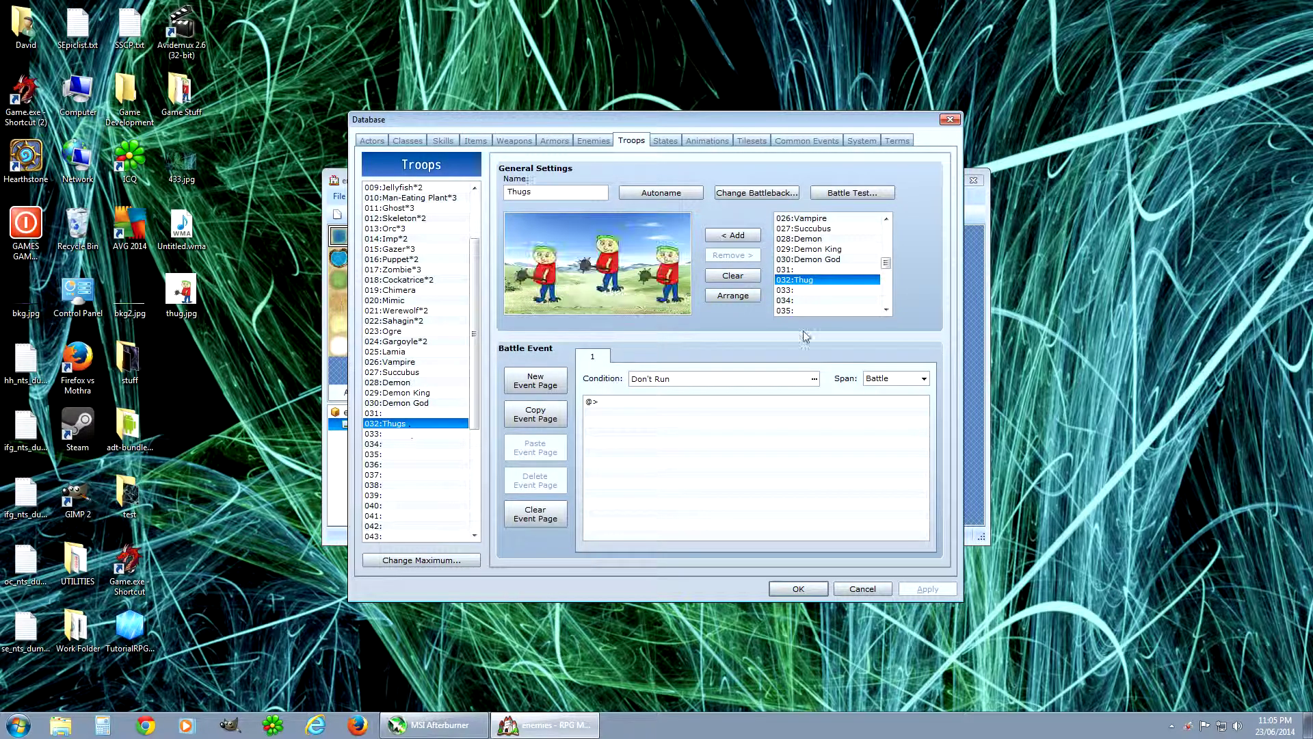
click(855, 192)
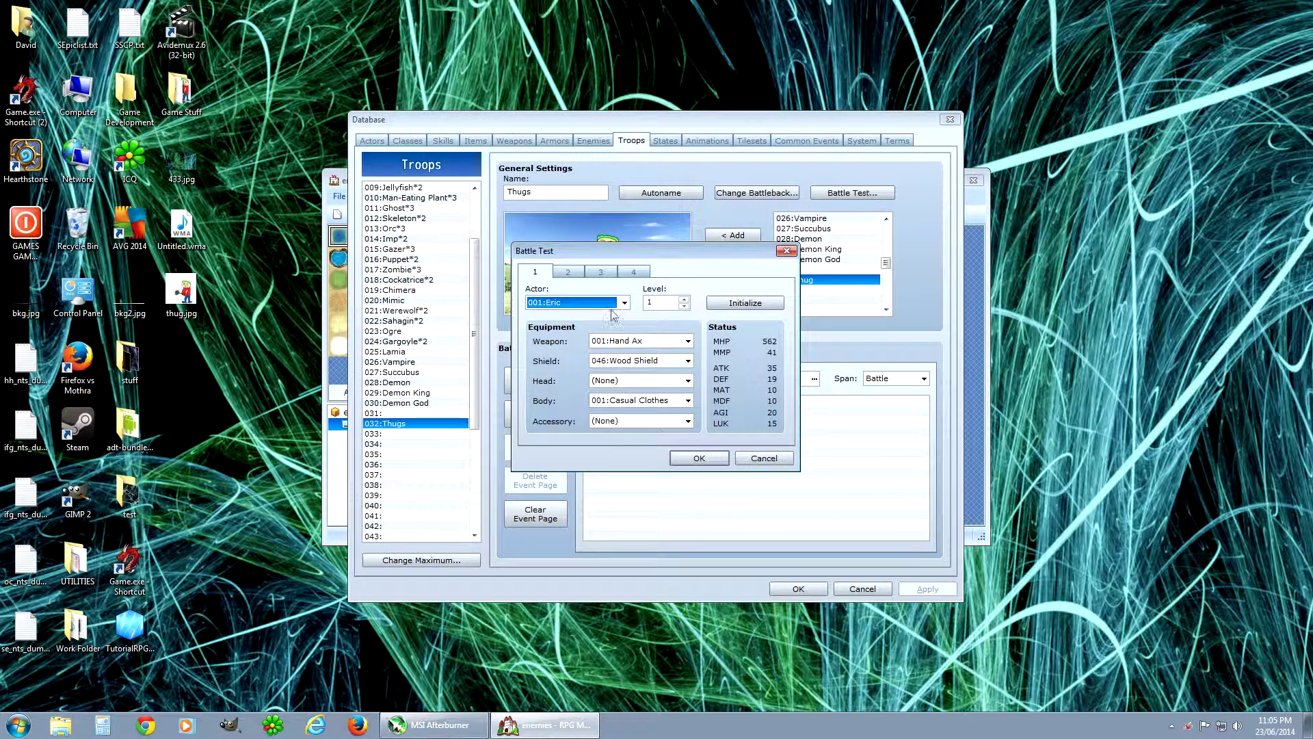
click(699, 458)
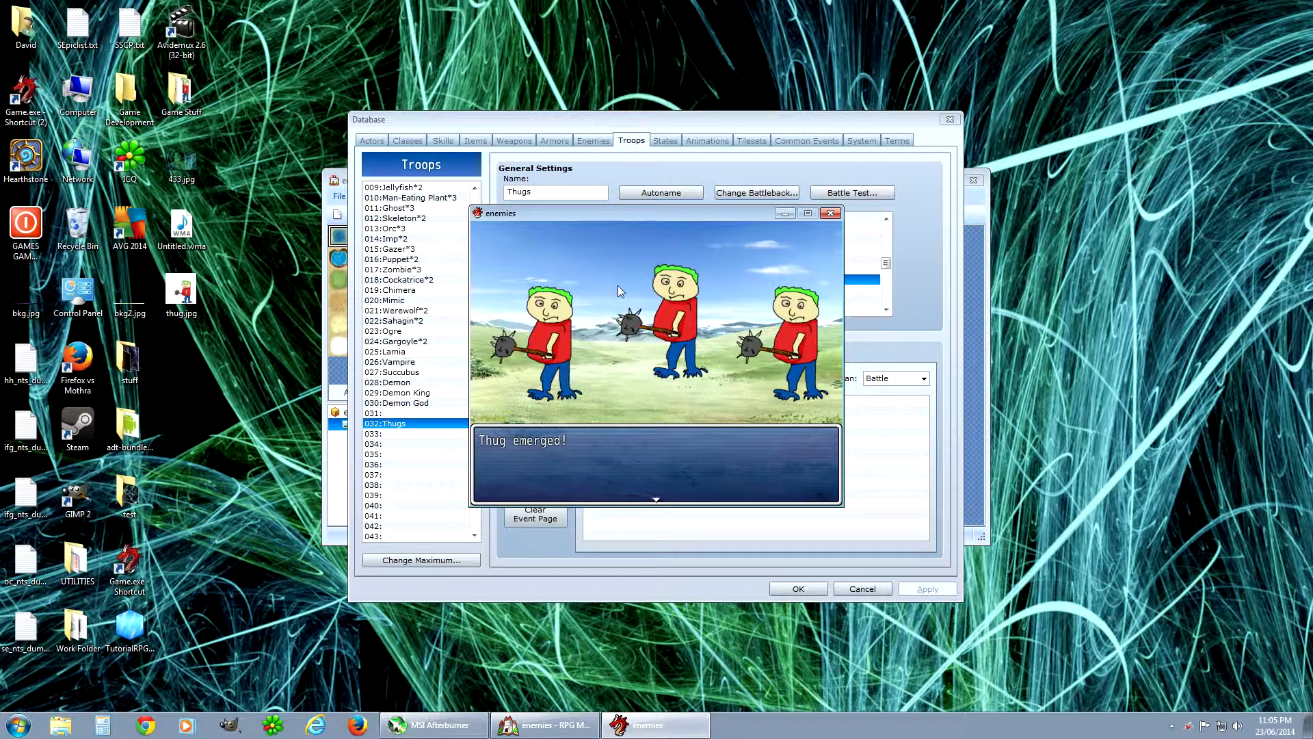
key(Return)
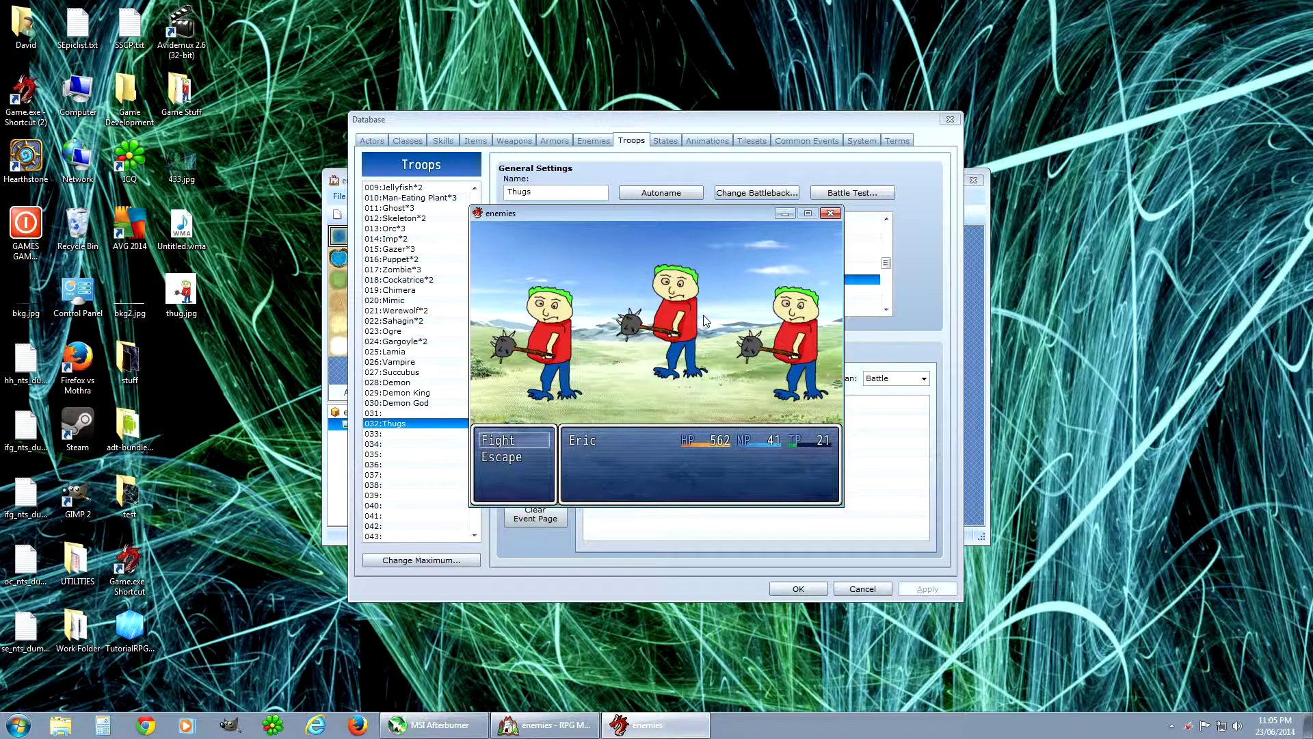
key(Return)
key(Return)
key(Return)
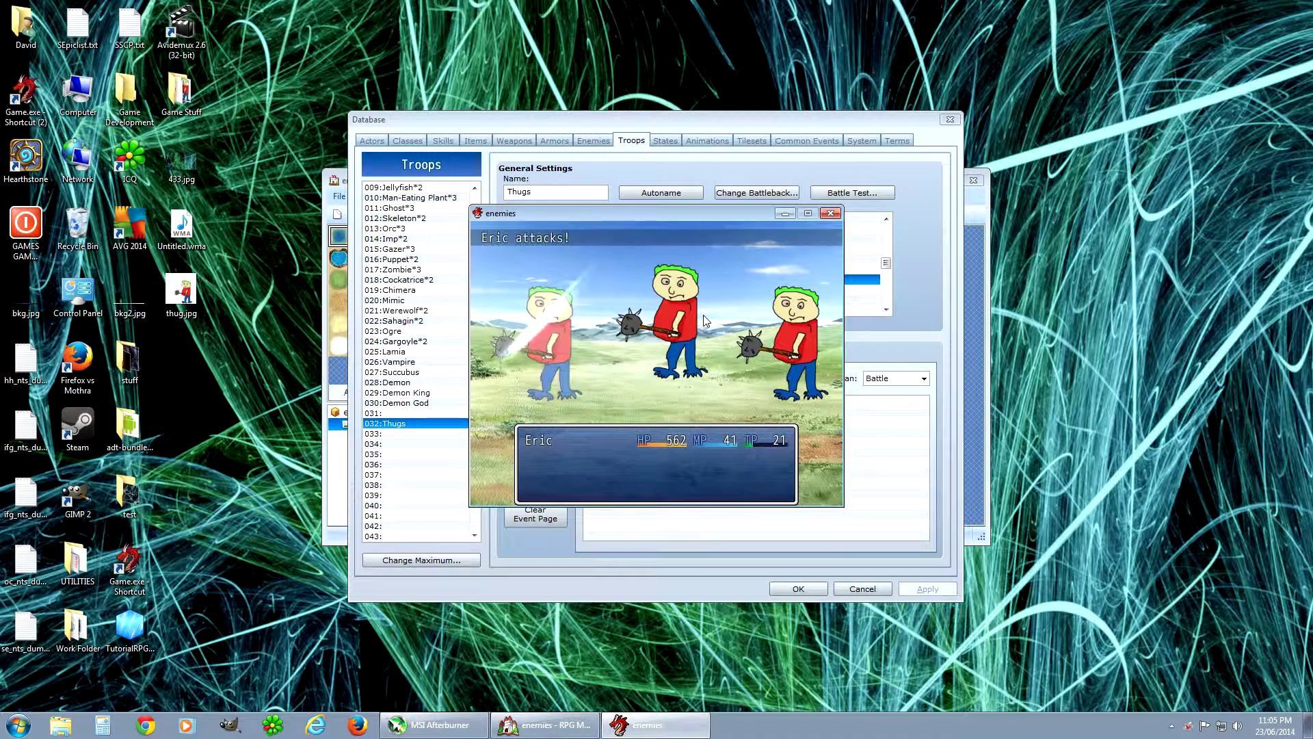
click(830, 214)
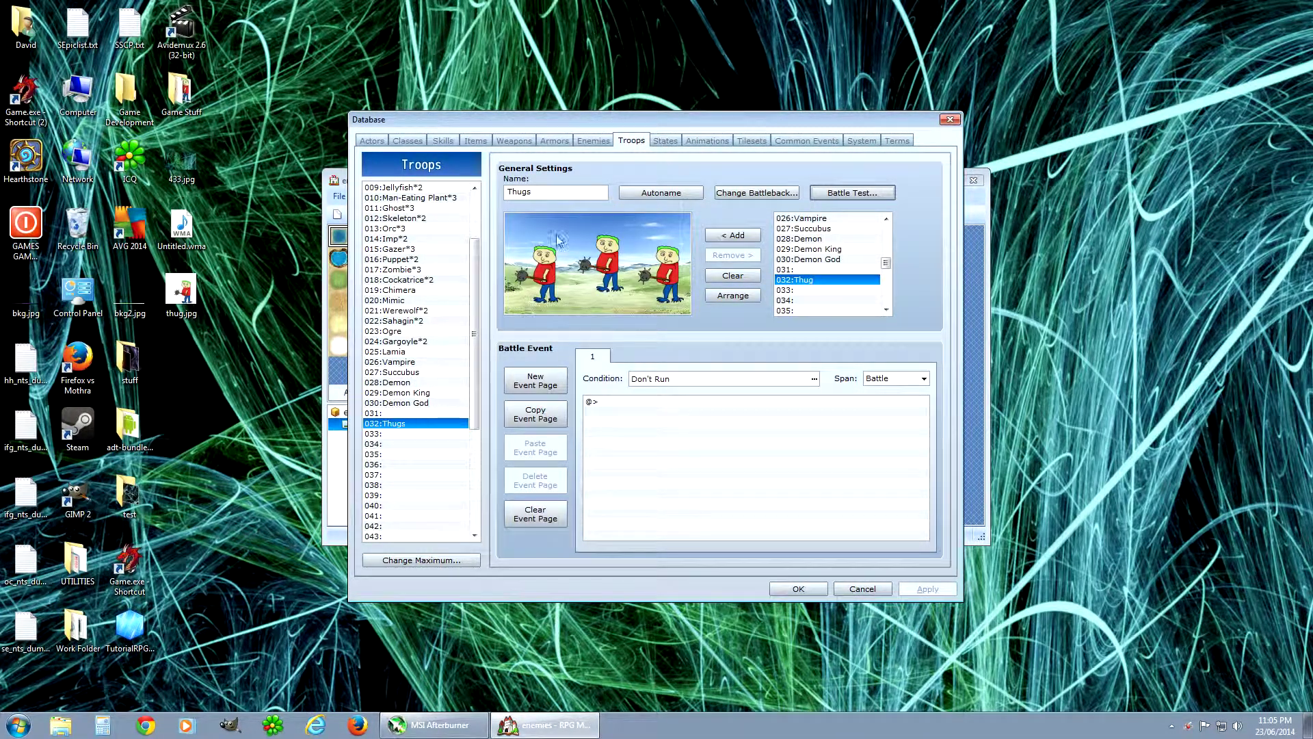
- Add a Succubus to the Thugs troop between the first two thugs and save the database changes
click(803, 228)
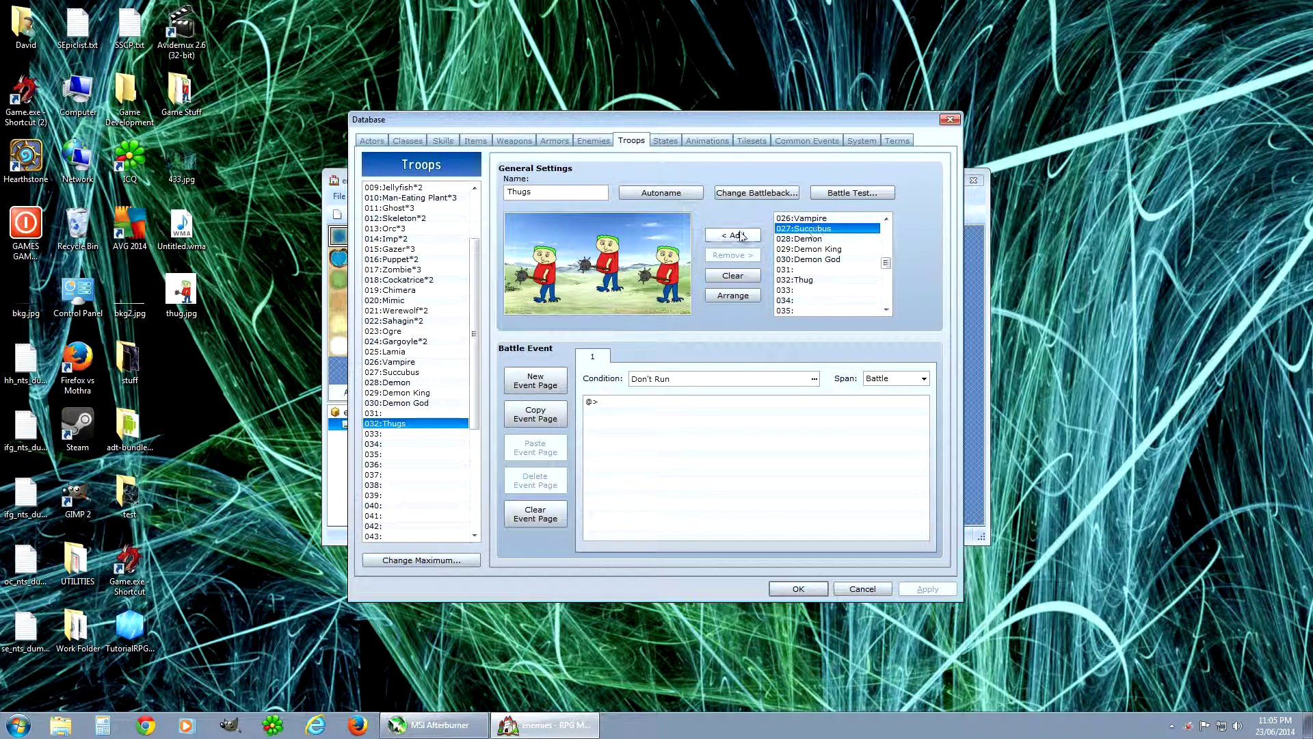
click(732, 235)
drag(568, 289, 576, 289)
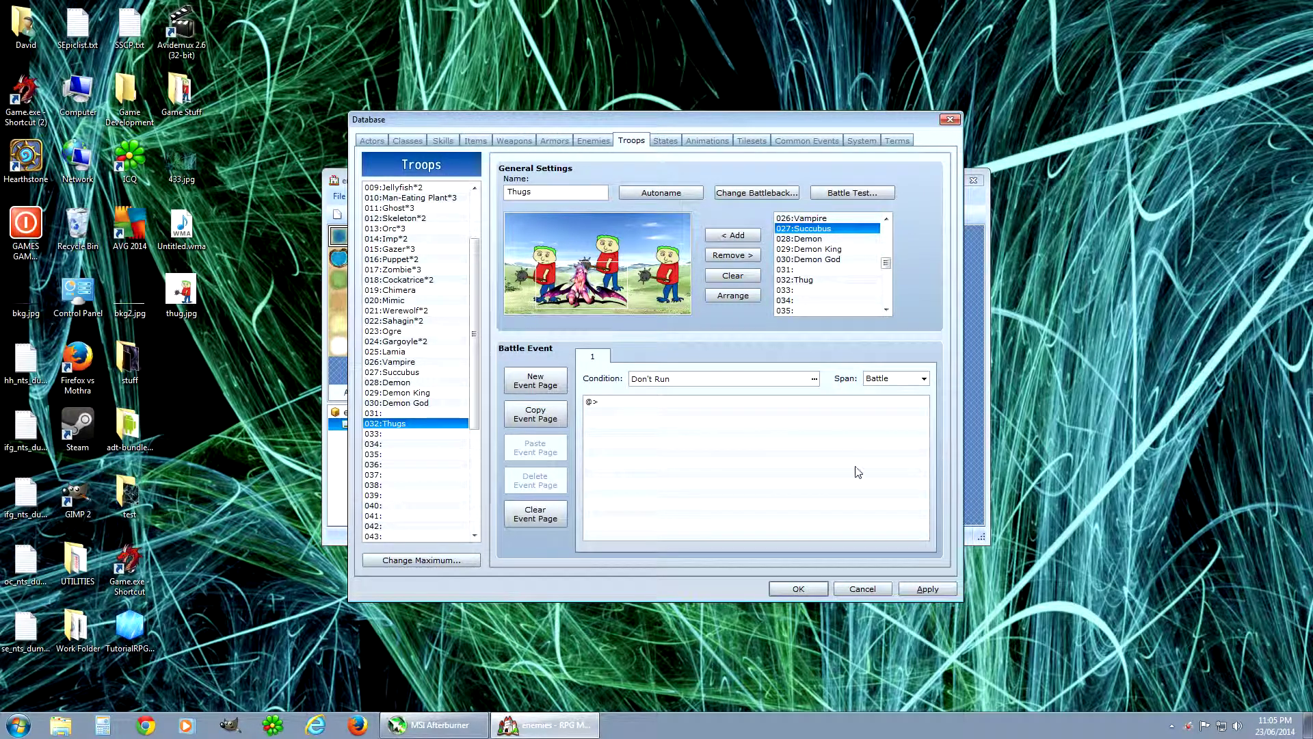
click(801, 587)
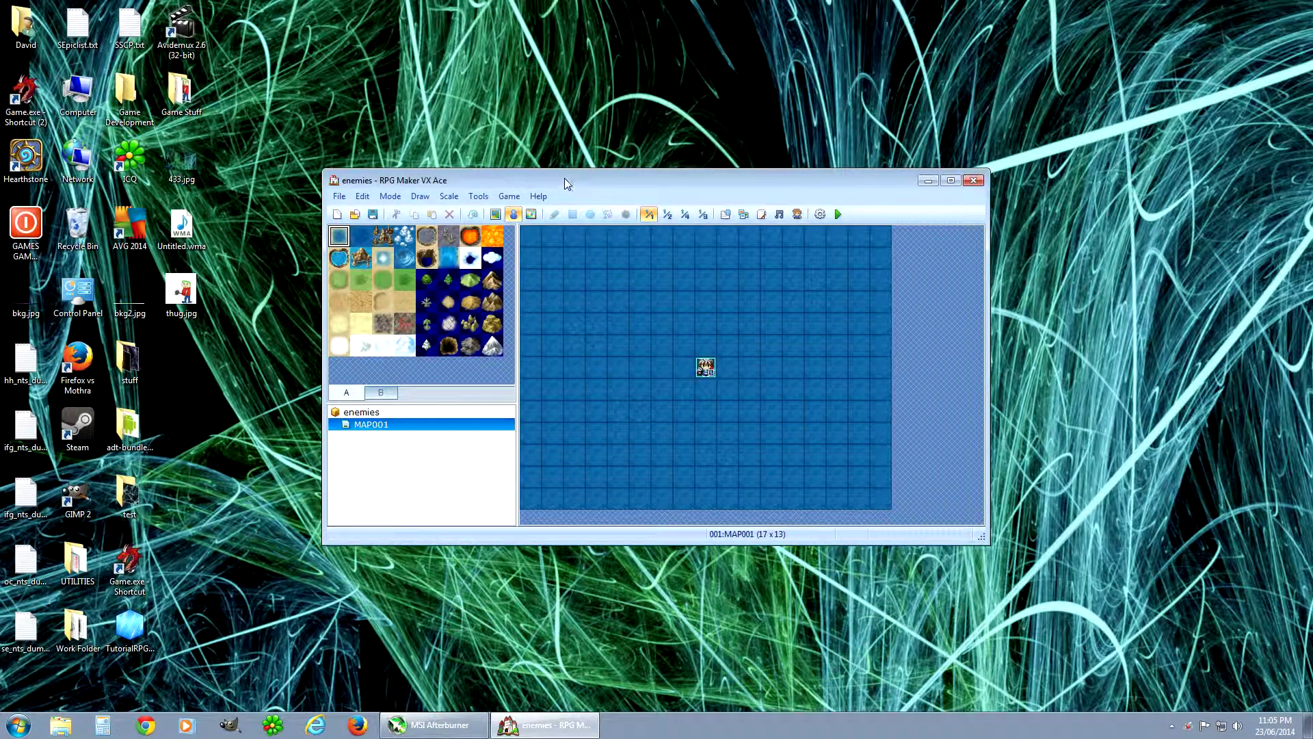